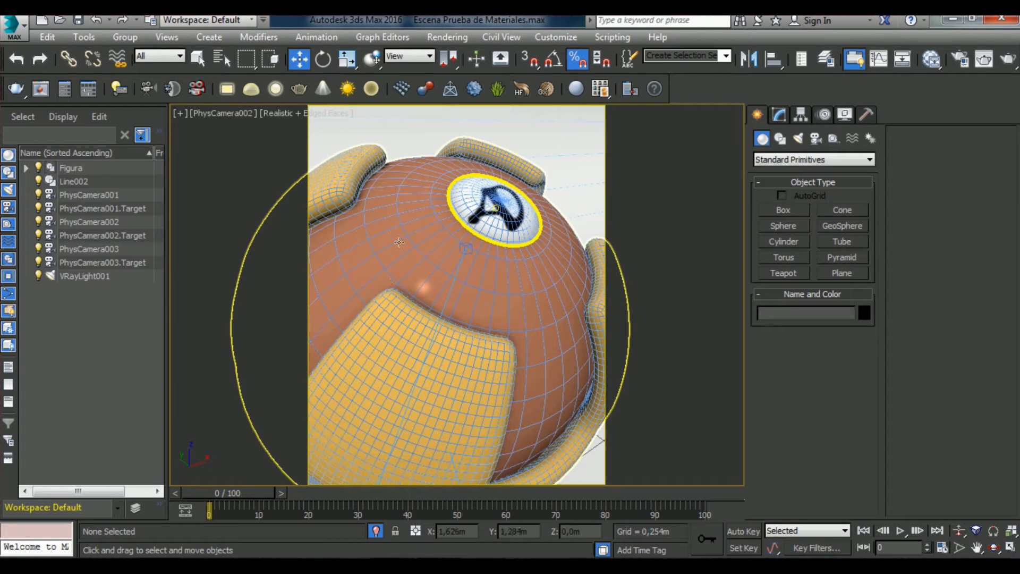
- Restore the four-viewport layout and select PhysCamera001, PhysCamera002 and PhysCamera003 in turn, leaving nothing selected
key(alt+w)
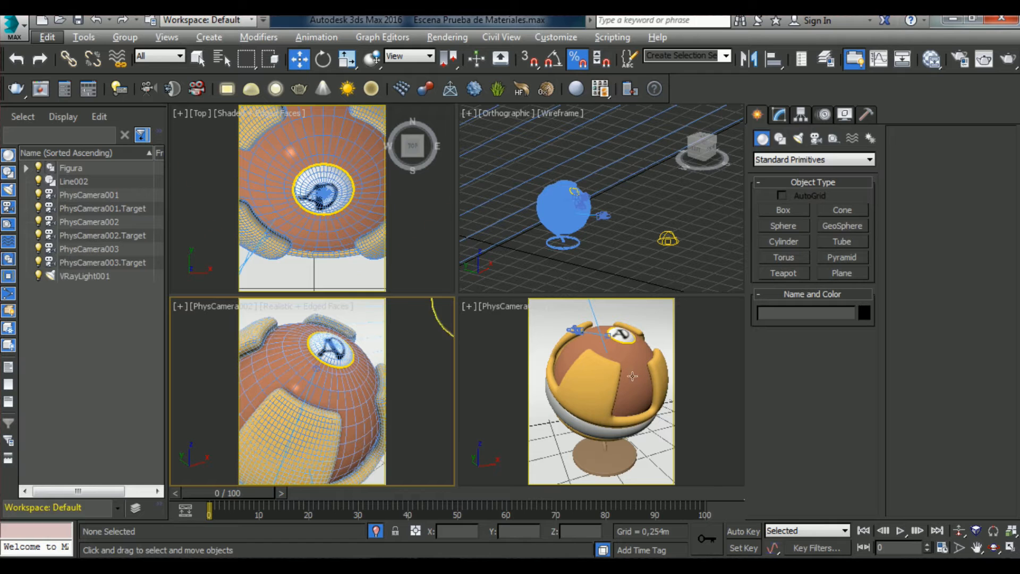
alt+middle_drag(305, 230, 169, 234)
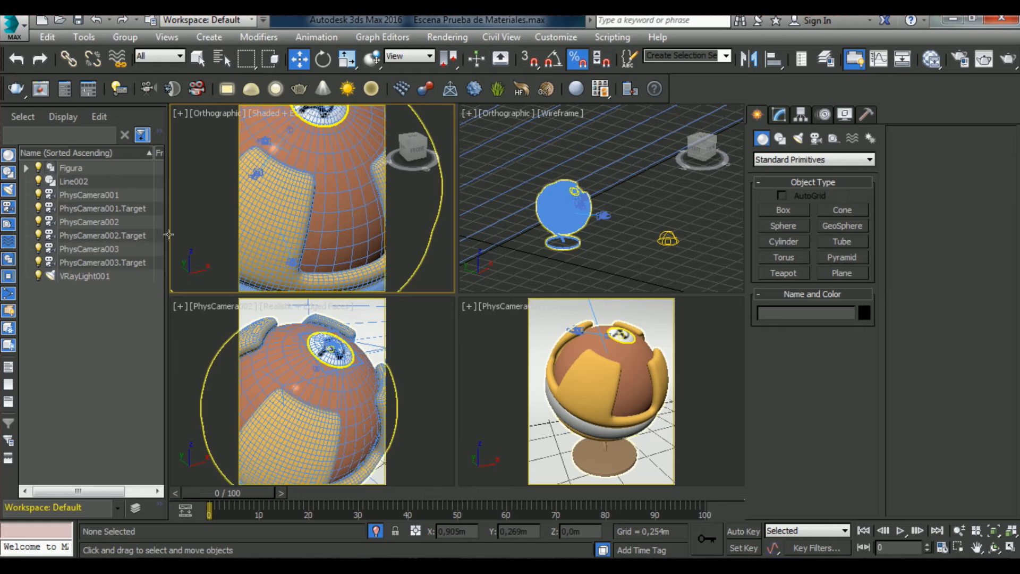
click(97, 194)
click(102, 222)
click(104, 247)
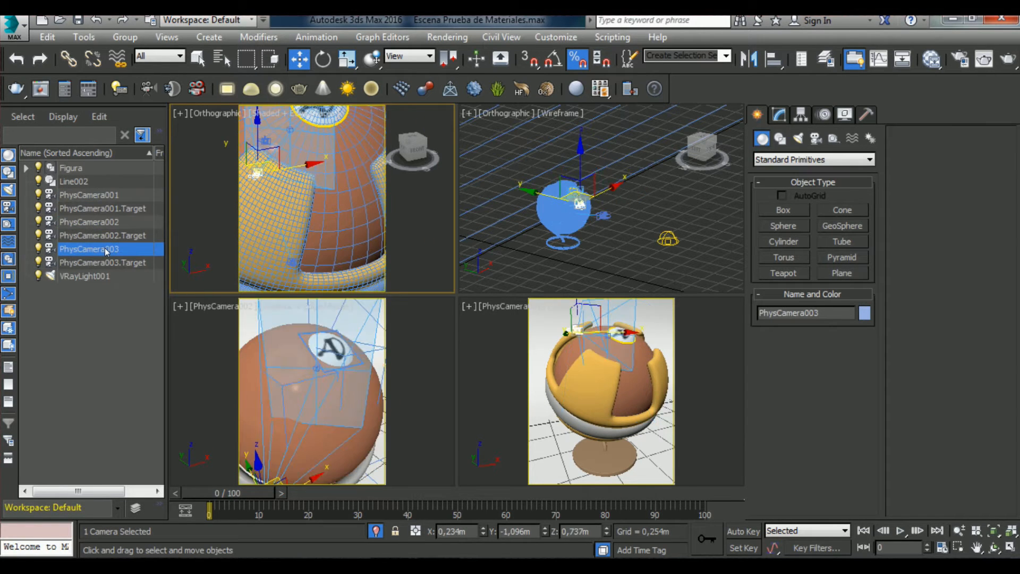
click(665, 263)
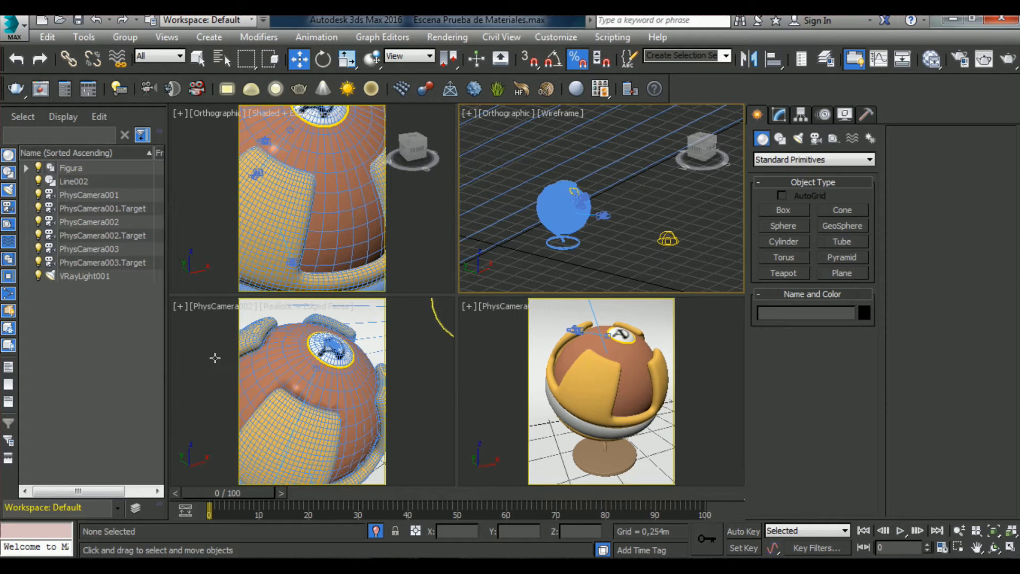
- Assign PhysCamera003 to the shaded orthographic viewport and orbit that camera to frame the sphere's logo from above
right_click(325, 205)
key(c)
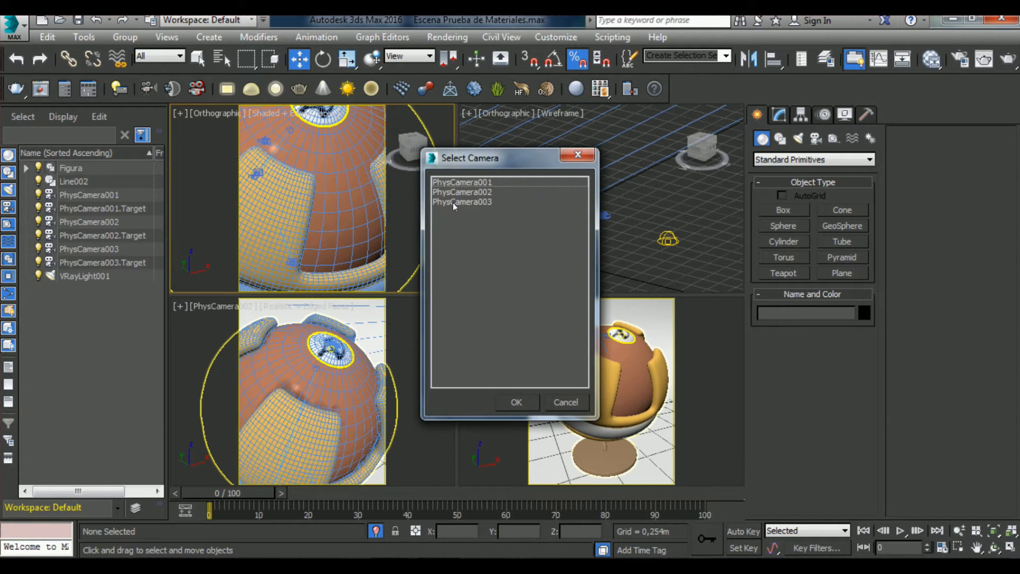
double_click(452, 202)
alt+middle_drag(332, 201, 264, 248)
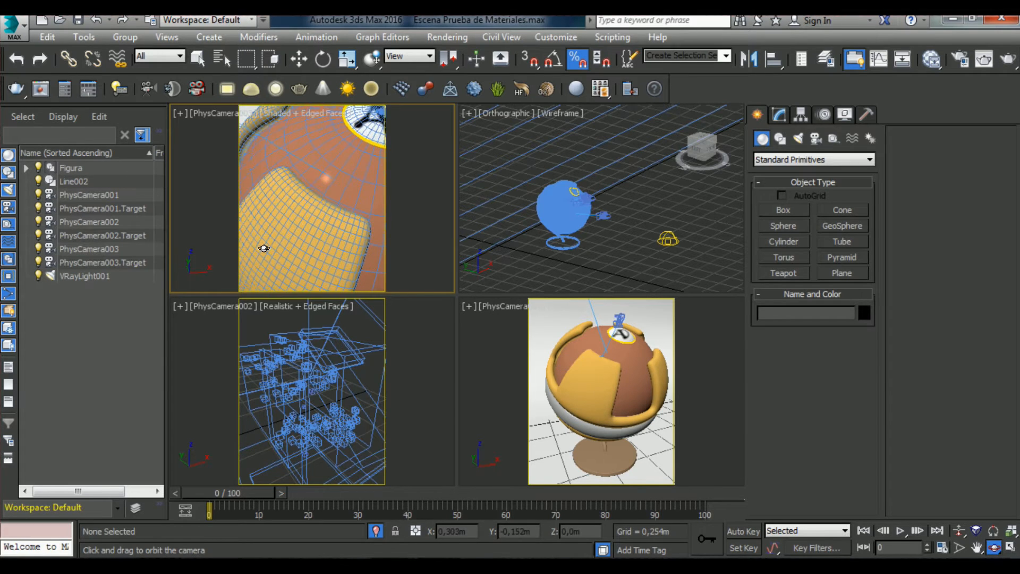
drag(312, 182, 253, 223)
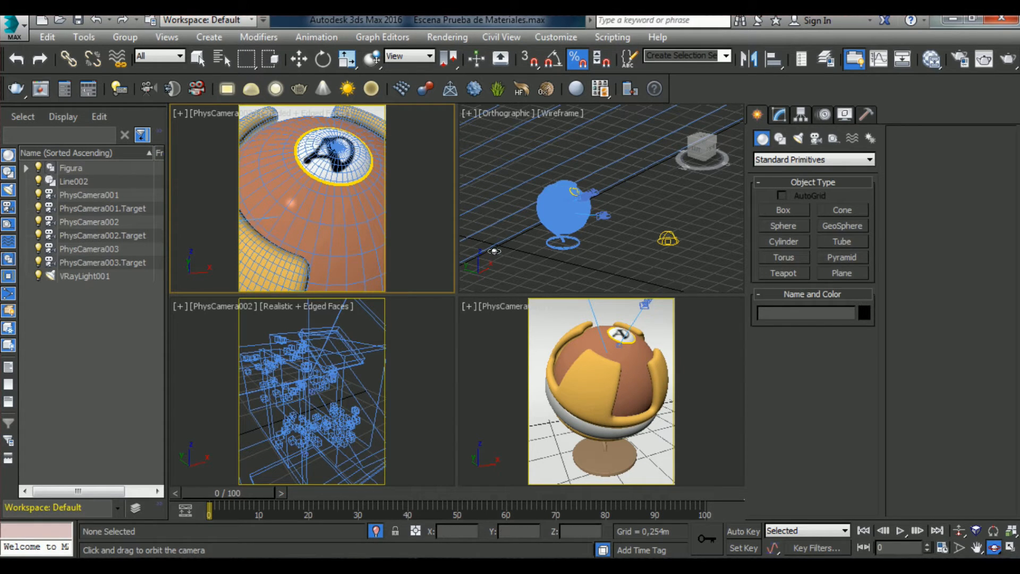
right_click(561, 351)
click(606, 256)
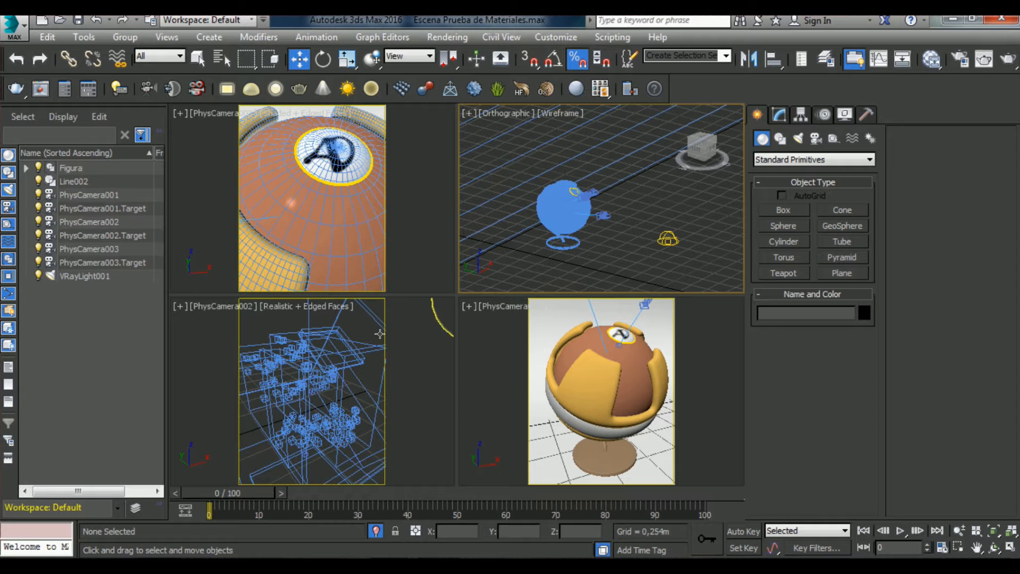
click(244, 314)
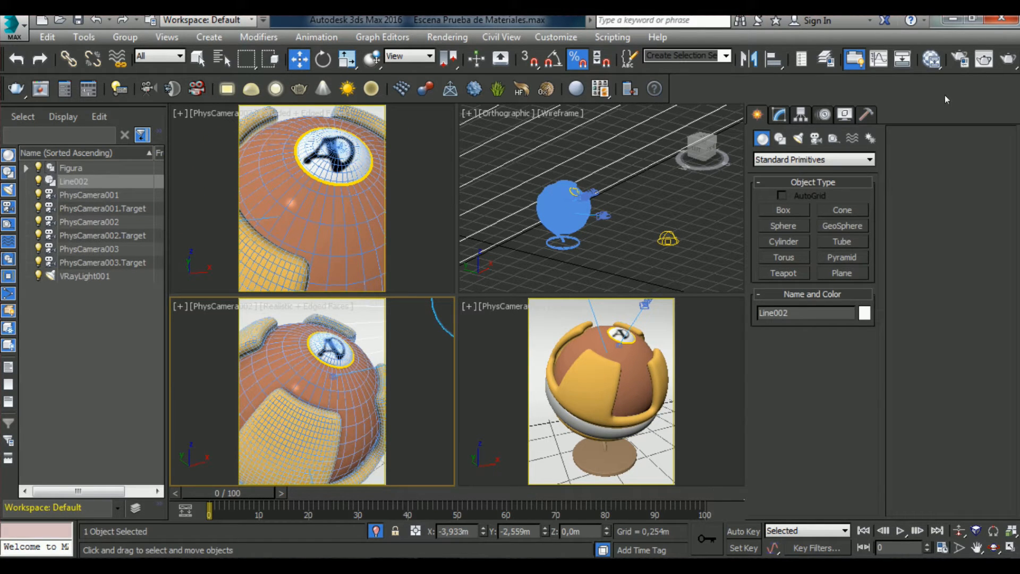
- Open the Slate Material Editor with its Escena node view
click(933, 60)
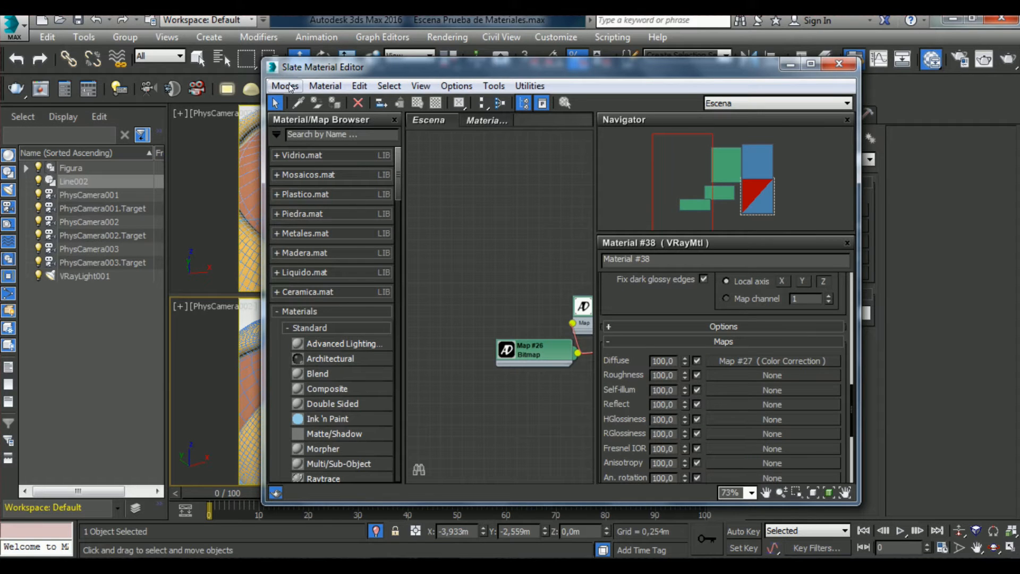
click(838, 64)
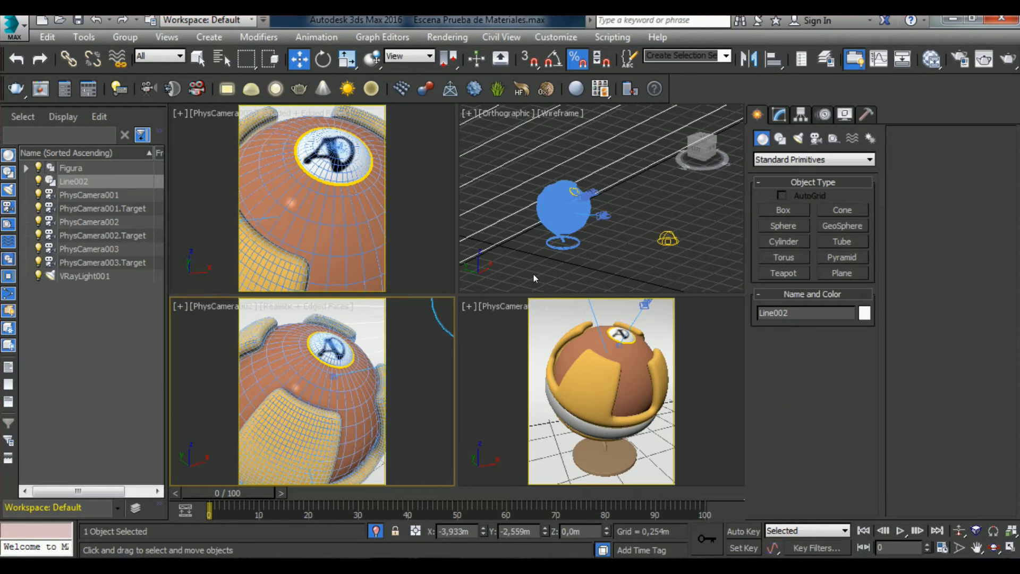
key(m)
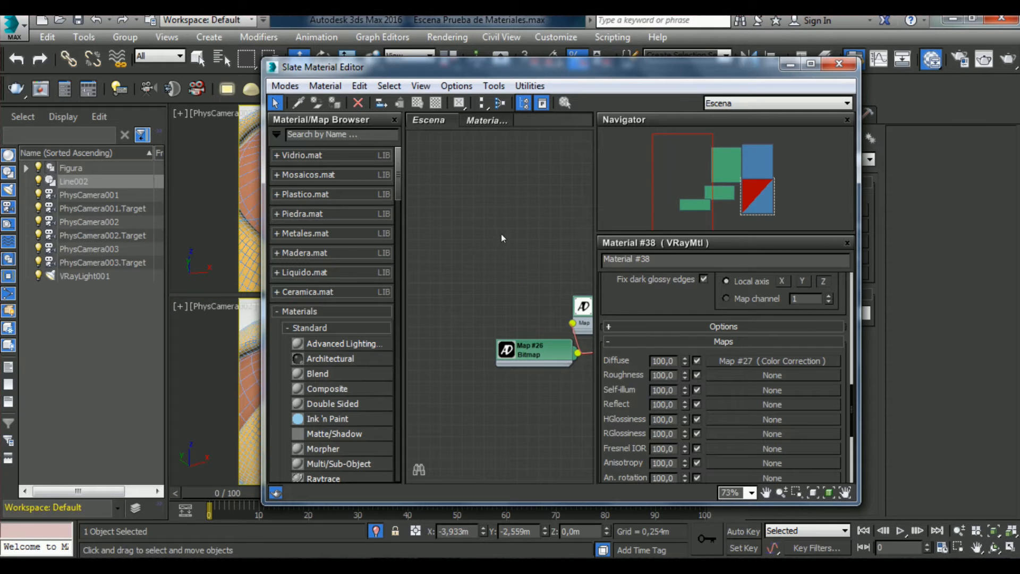
scroll(501, 233, down, 3)
scroll(436, 233, down, 2)
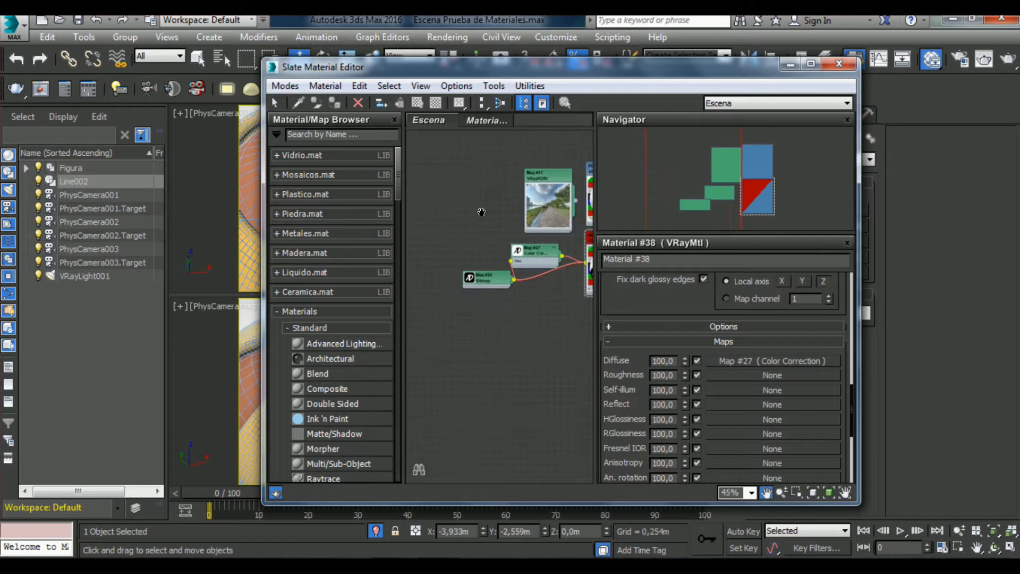
- Switch the material editor to compact mode and return it to Slate mode
click(285, 86)
click(300, 103)
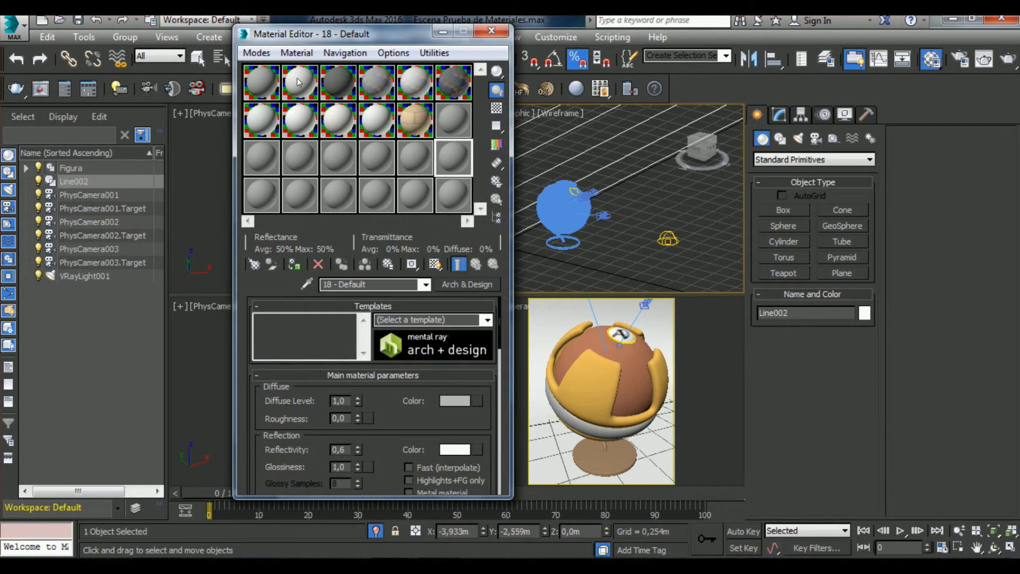
click(256, 52)
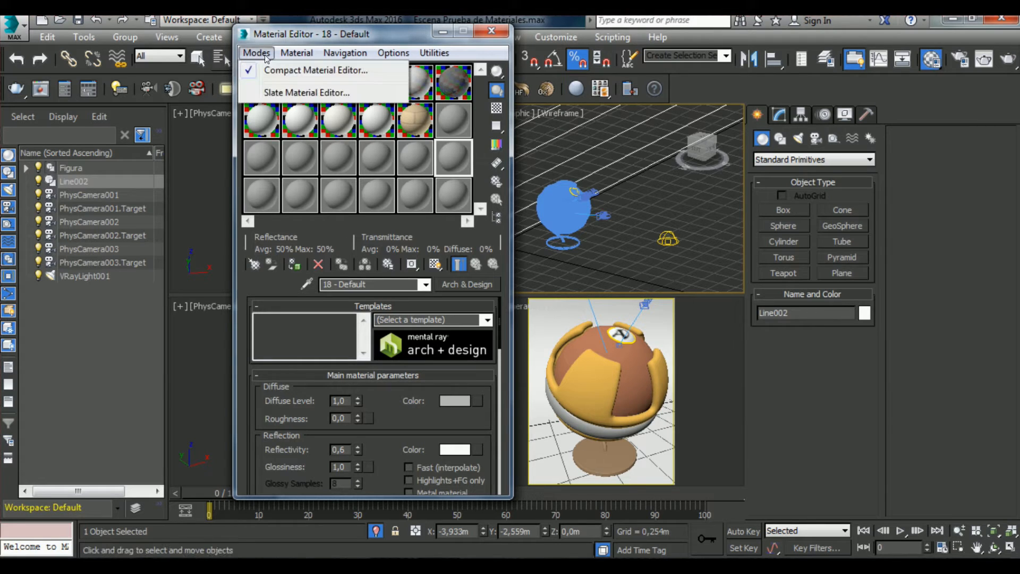
click(284, 91)
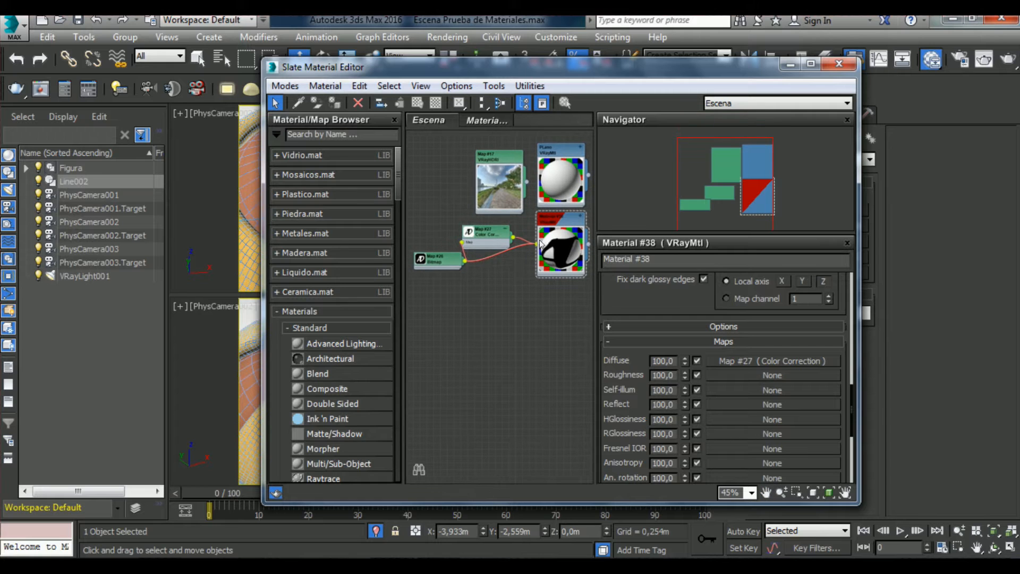
- Maximize the Slate Material Editor and browse the V-Ray materials and standard maps it offers
scroll(330, 355, down, 10)
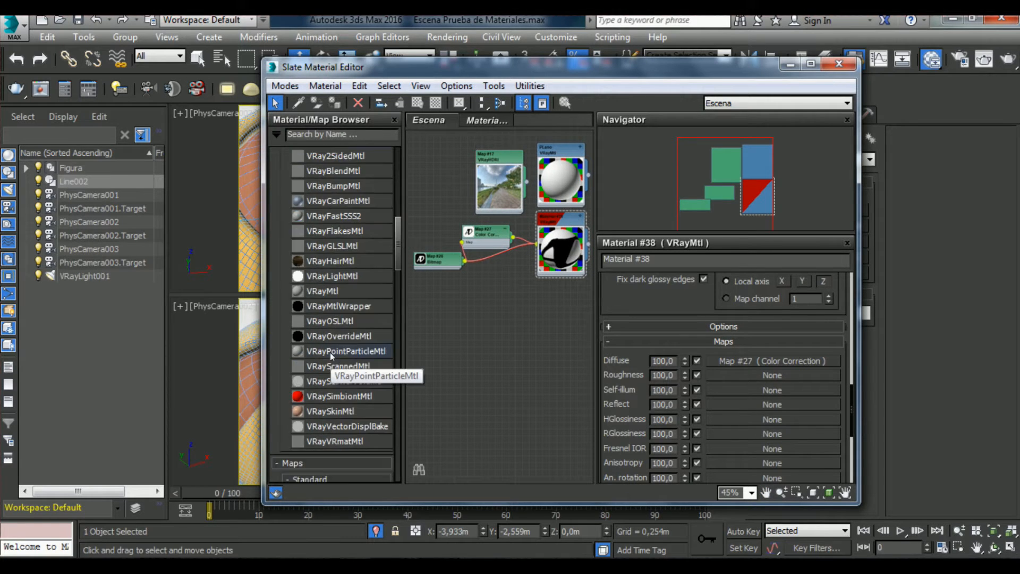
scroll(330, 353, down, 5)
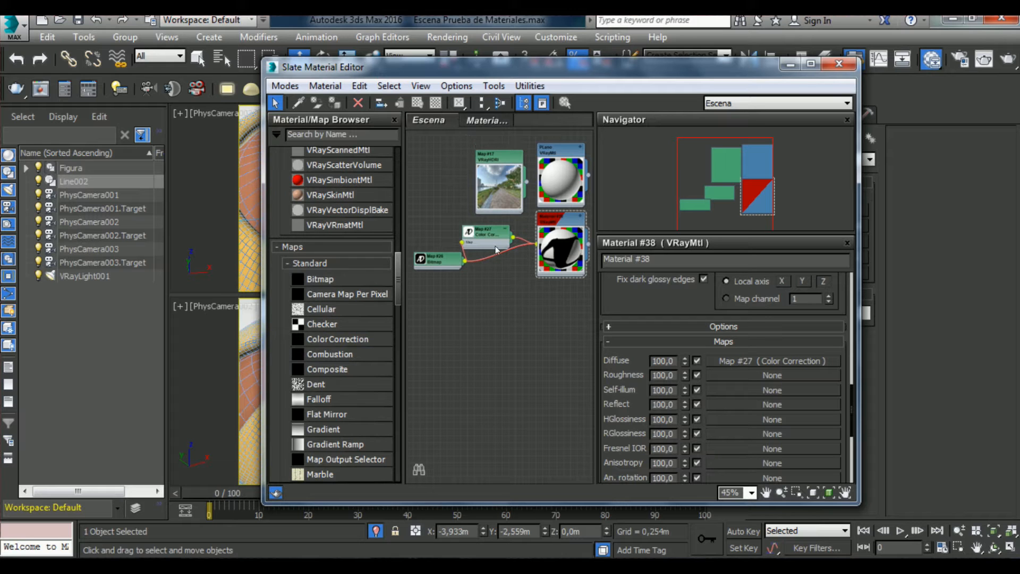
click(810, 63)
middle_drag(329, 161, 361, 171)
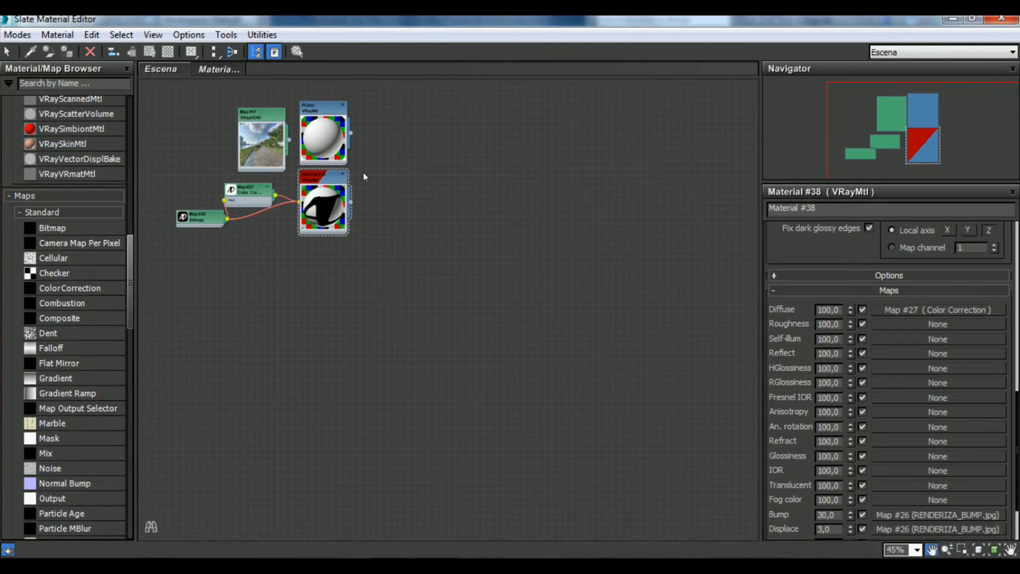
scroll(81, 300, up, 10)
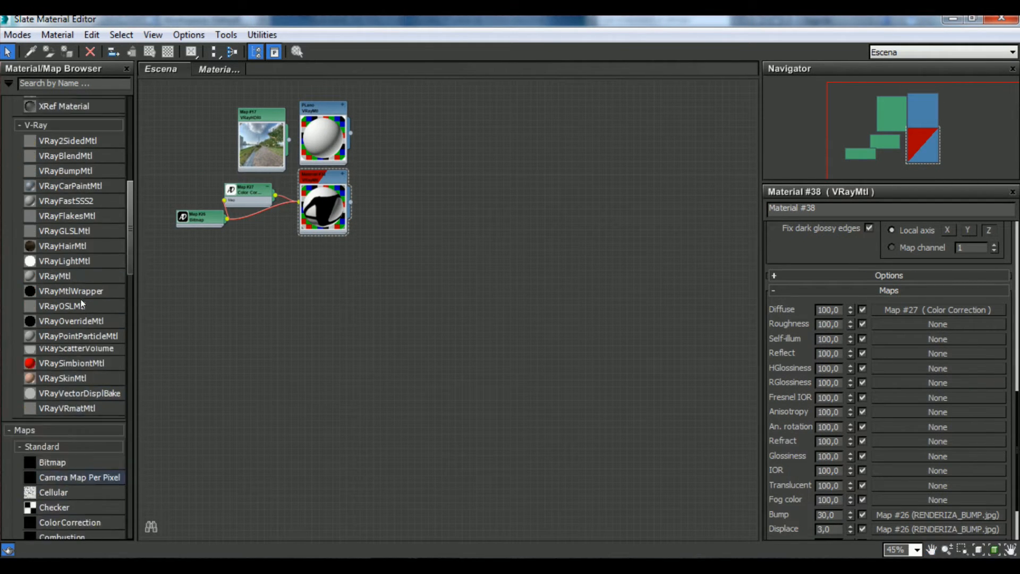
scroll(80, 299, up, 3)
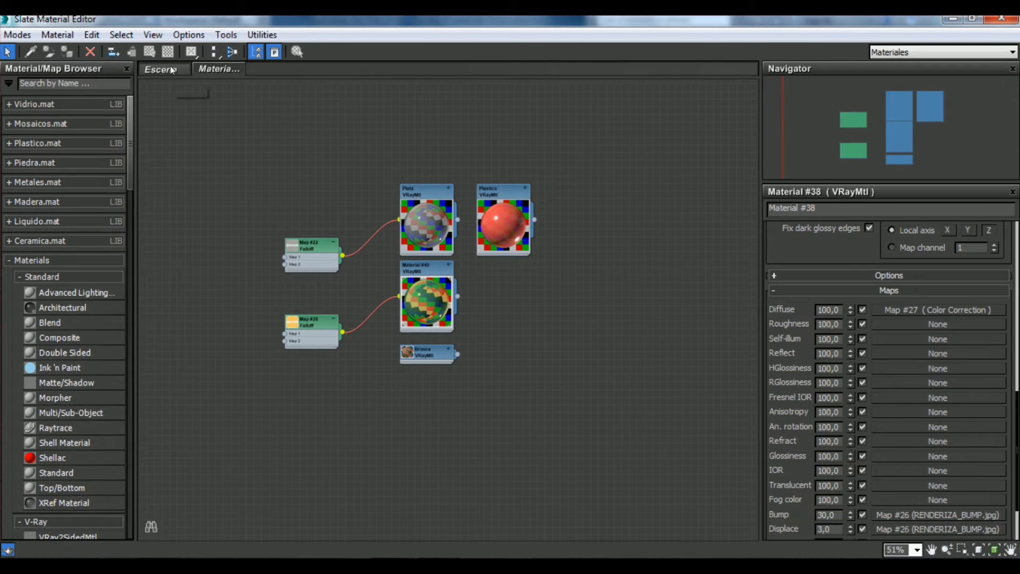
- Examine the material and map nodes in the Escena and Materiales views
click(170, 66)
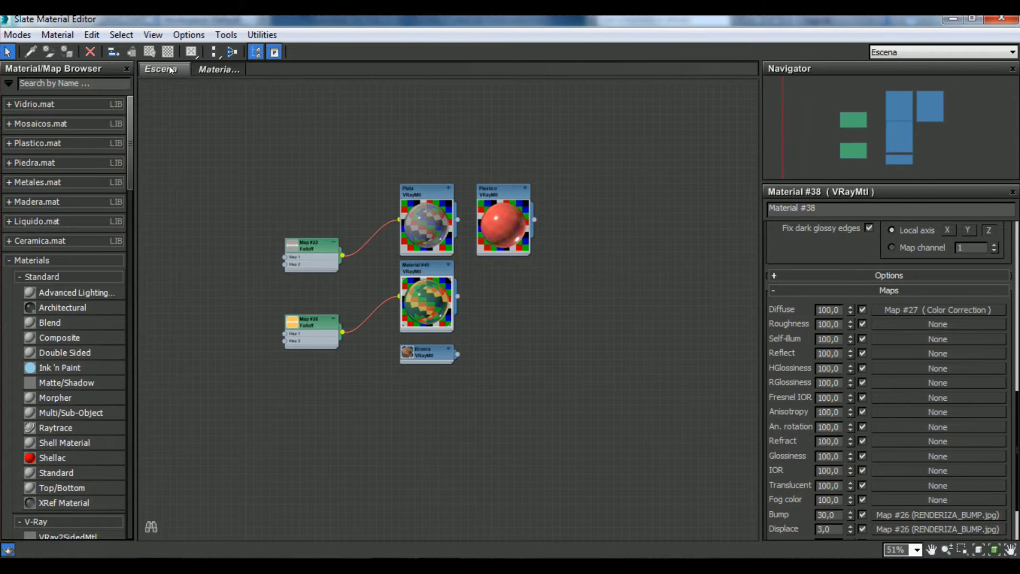
click(195, 69)
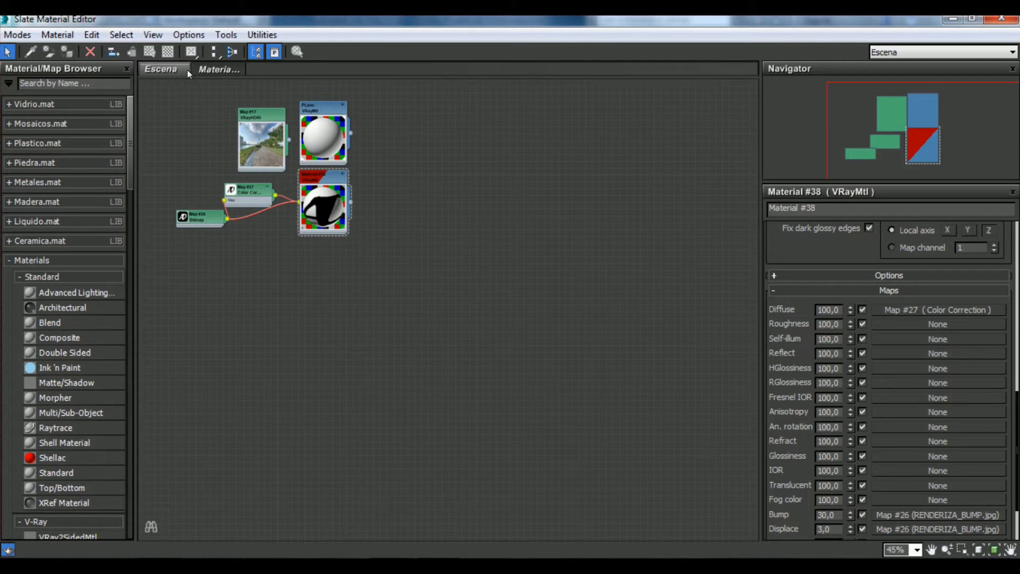
scroll(393, 165, up, 3)
scroll(409, 166, up, 3)
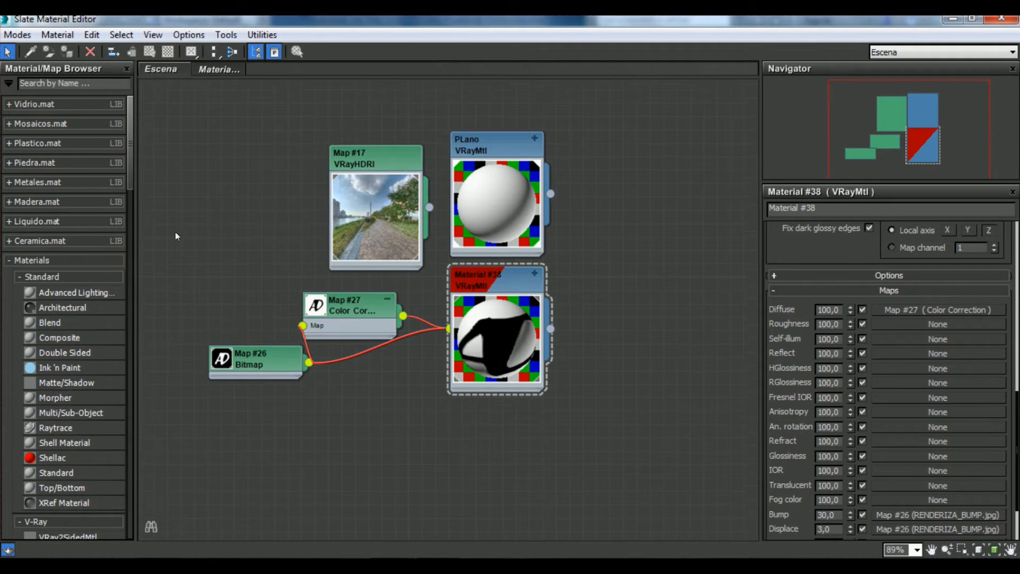
click(213, 69)
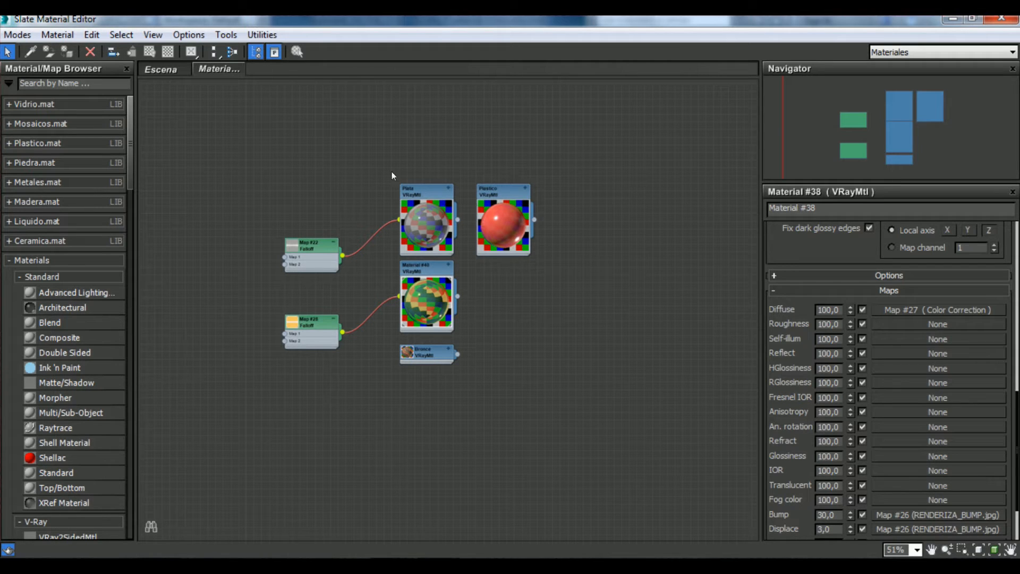
- Create a new node view named "Curso AutoDiseño"
right_click(277, 70)
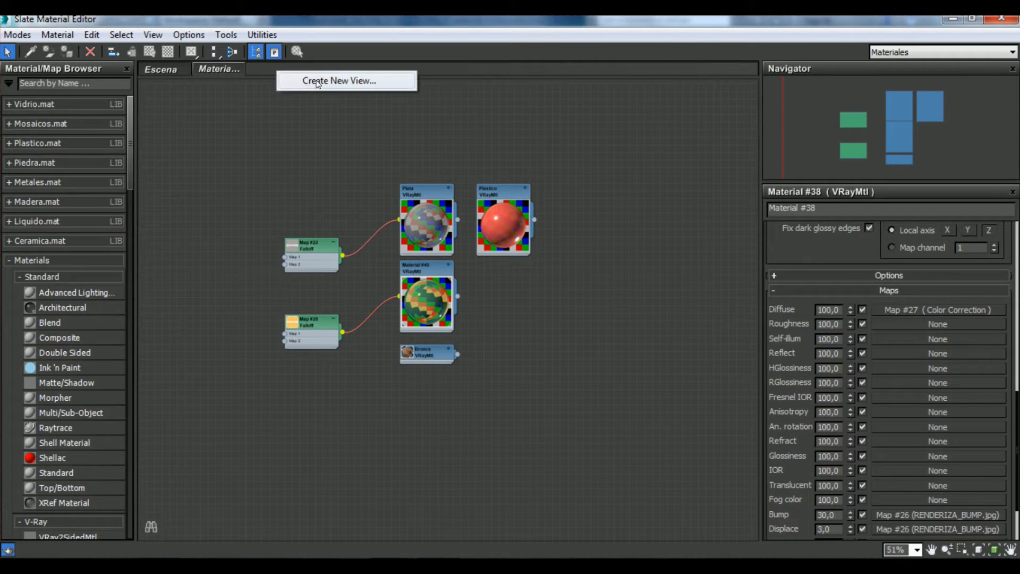
click(348, 87)
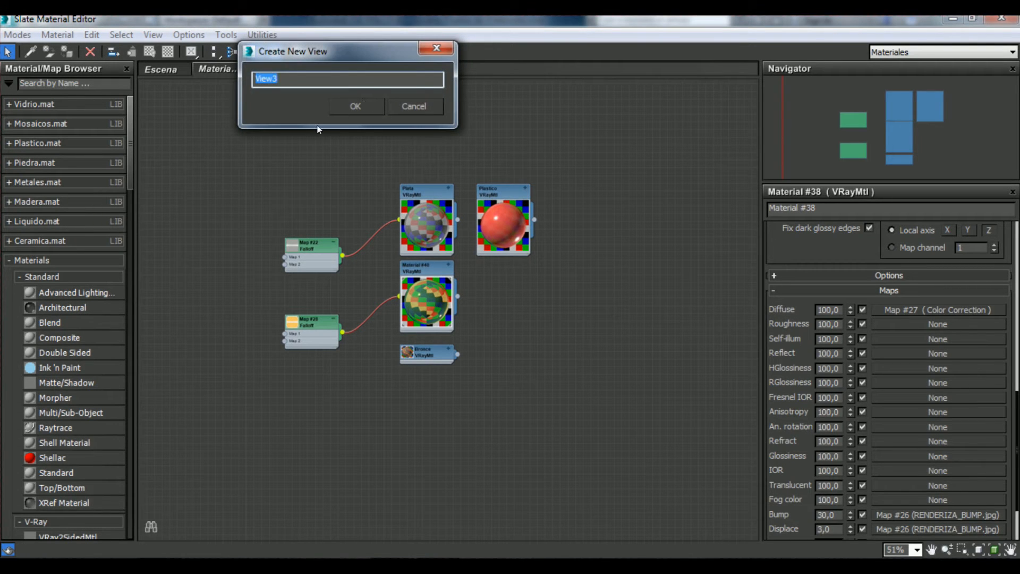
text(Curso AutoDiseño)
click(366, 105)
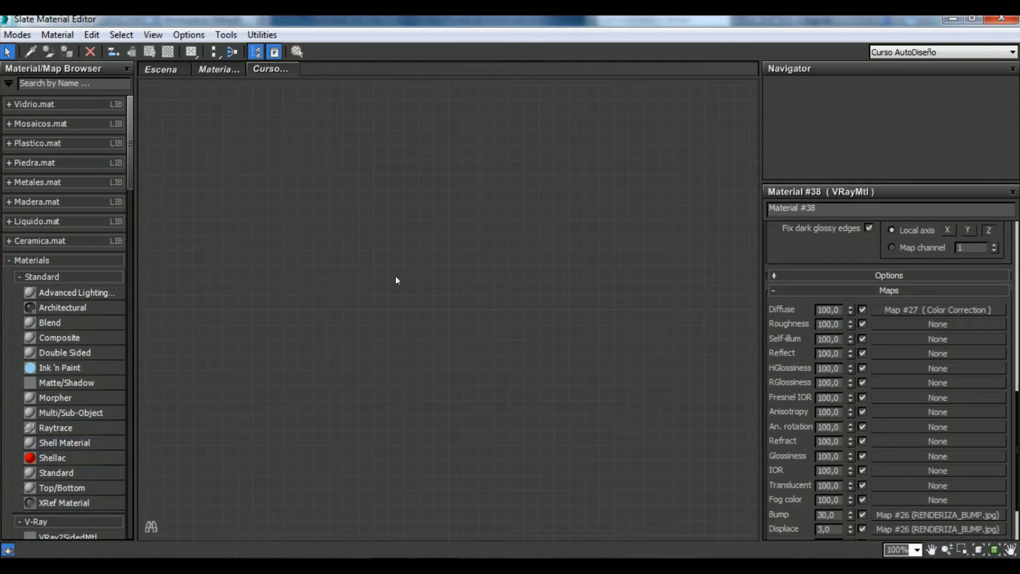
- Add a V-Ray VRayMtl material node to the empty view and delete it again
click(61, 365)
scroll(60, 367, down, 6)
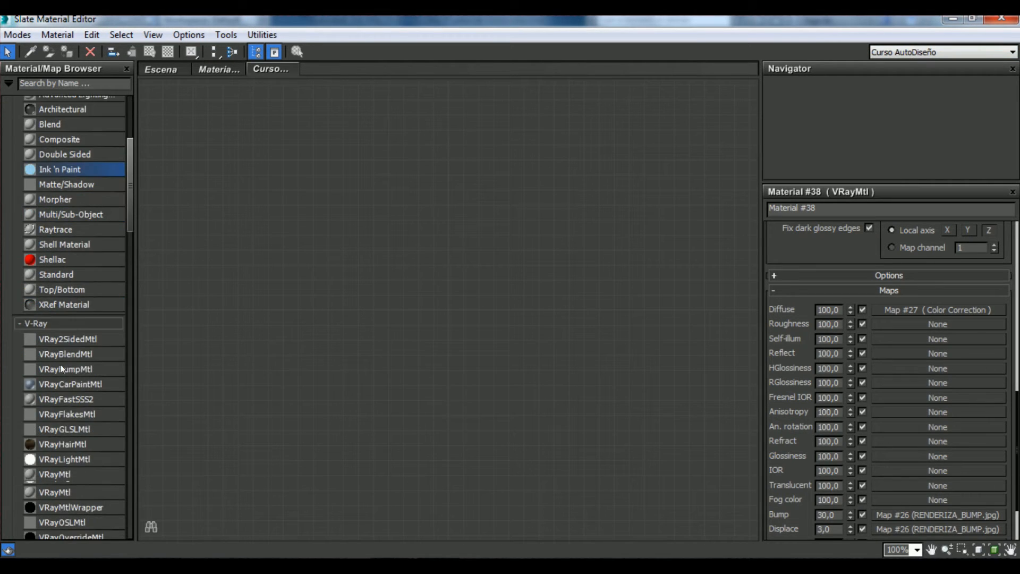
scroll(61, 364, down, 1)
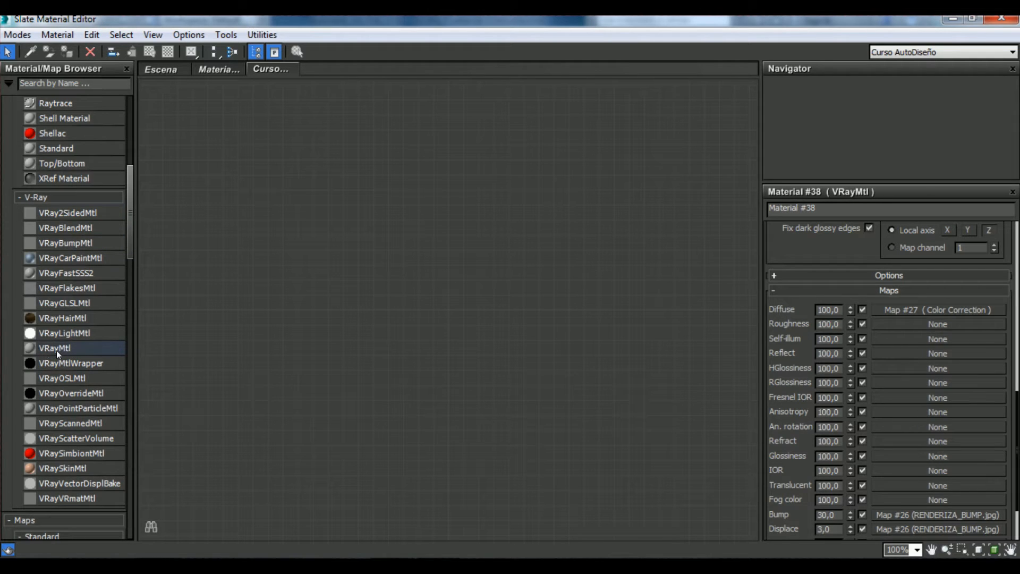
drag(57, 346, 422, 197)
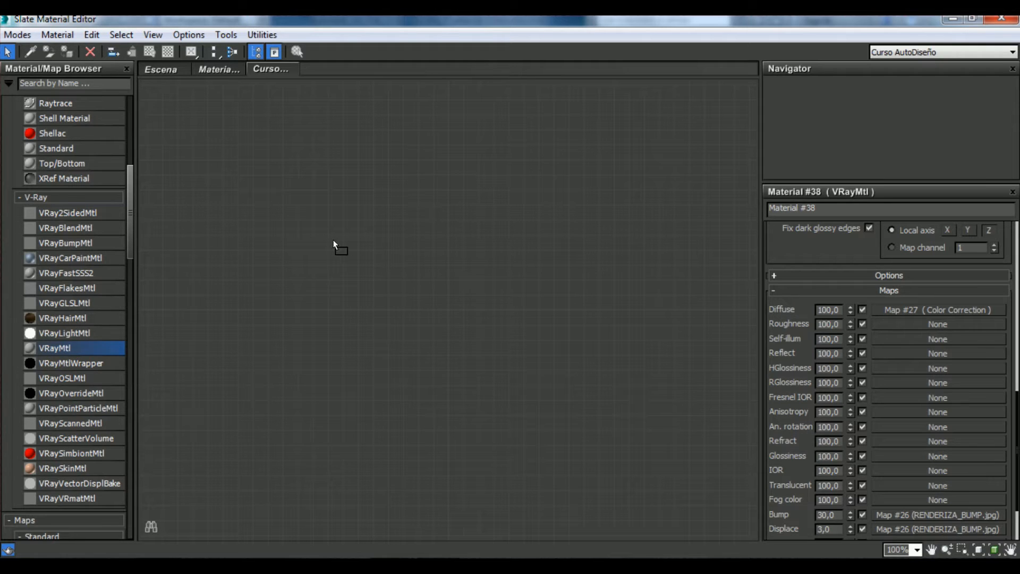
double_click(60, 347)
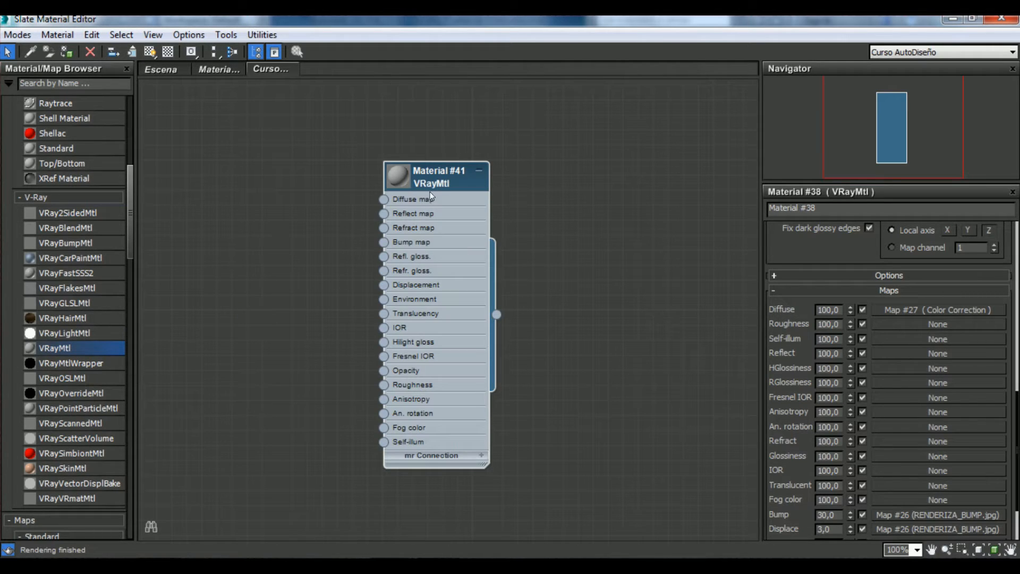
key(Delete)
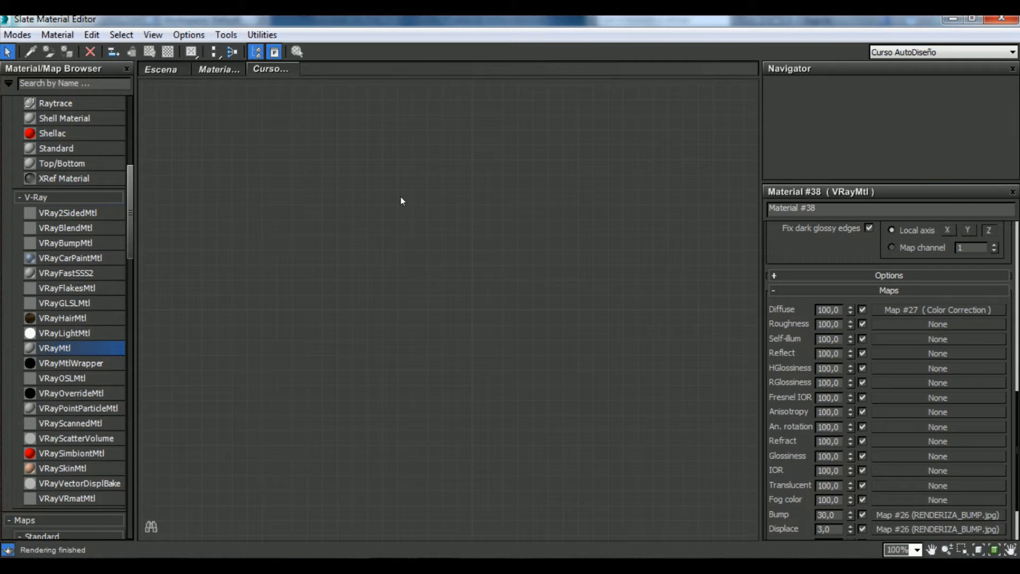
- Place a new VRayMtl material node in the Curso AutoDiseño view and move it near the middle
drag(401, 197, 400, 197)
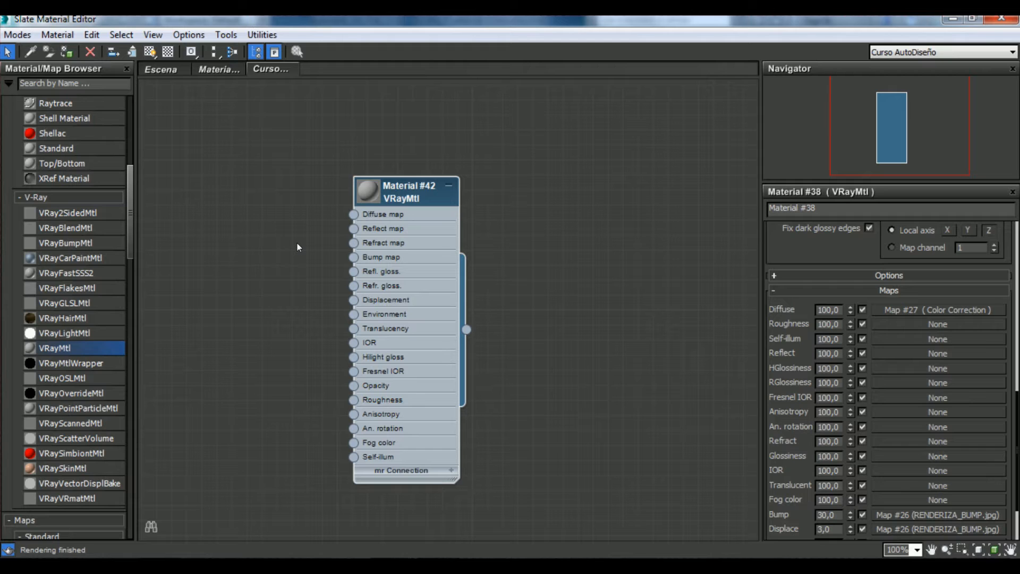
drag(380, 183, 441, 169)
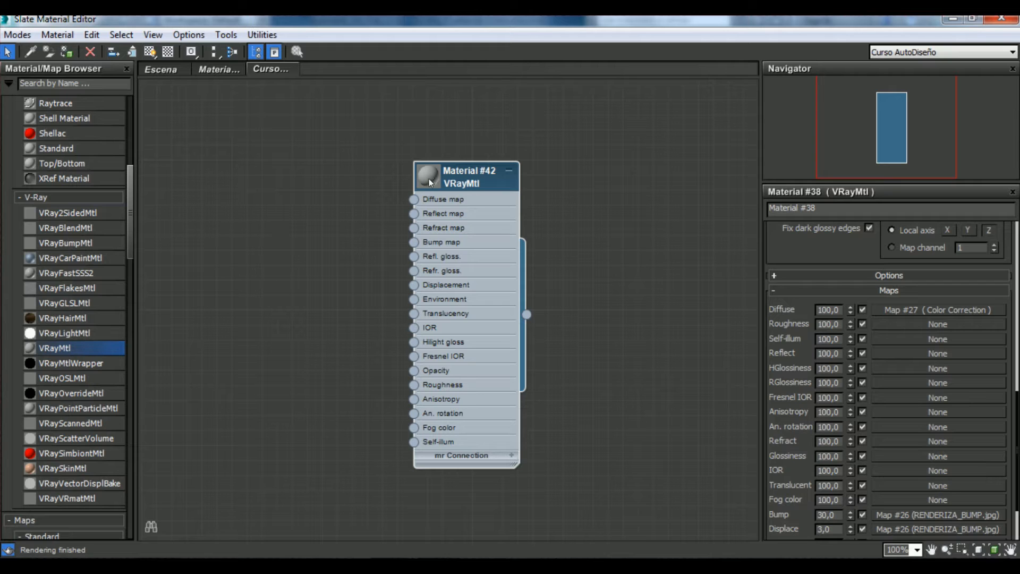
- Enlarge the VRayMtl node's preview sphere and widen the node to get a bigger material sample
double_click(428, 179)
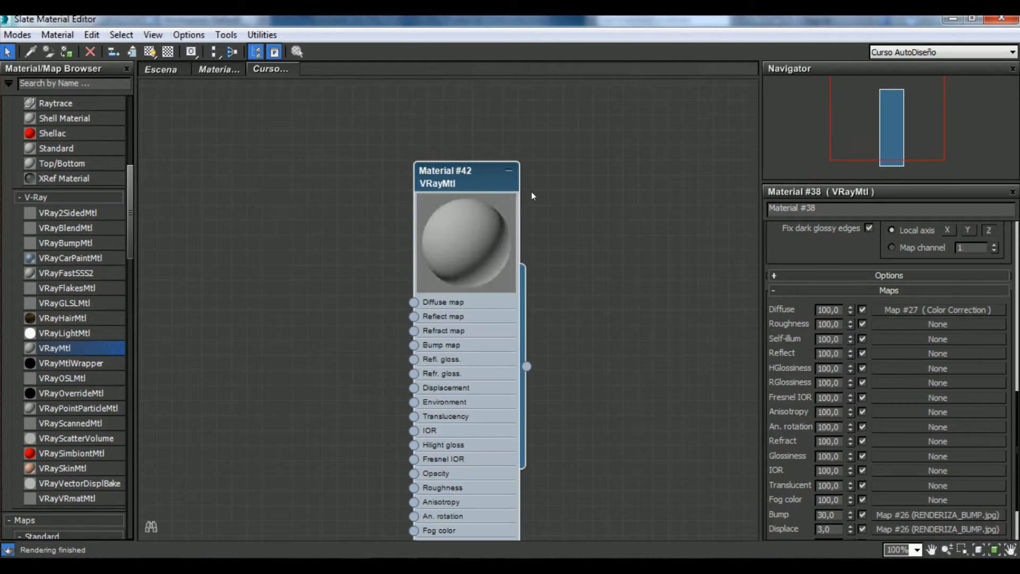
scroll(506, 276, down, 1)
middle_drag(506, 276, 506, 205)
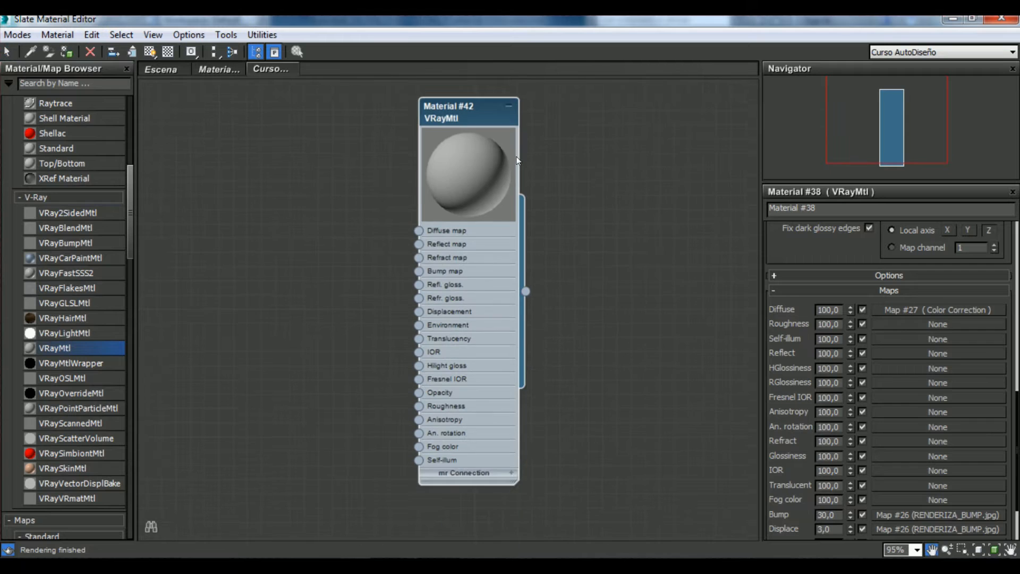
drag(513, 481, 619, 479)
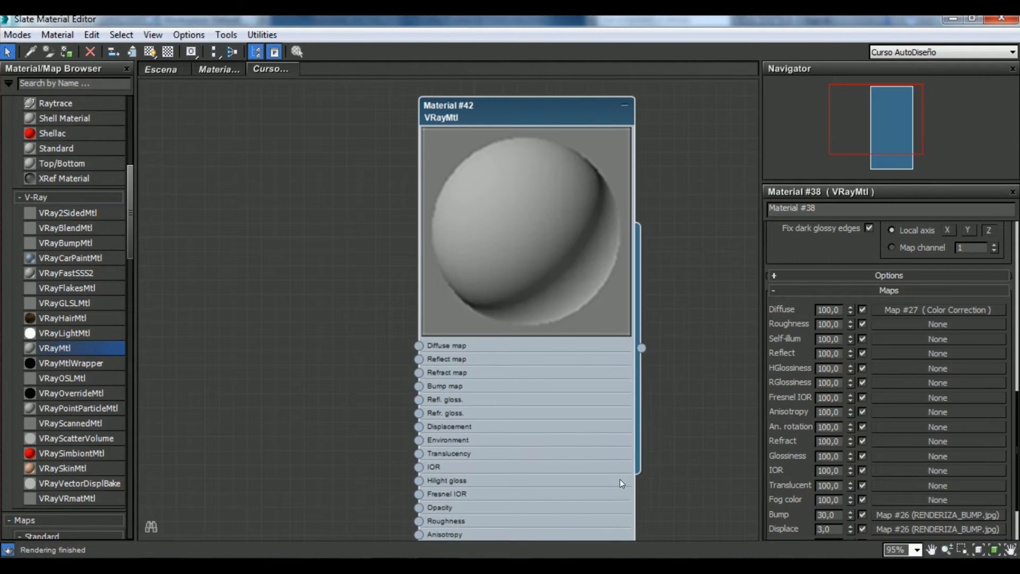
middle_drag(518, 161, 390, 146)
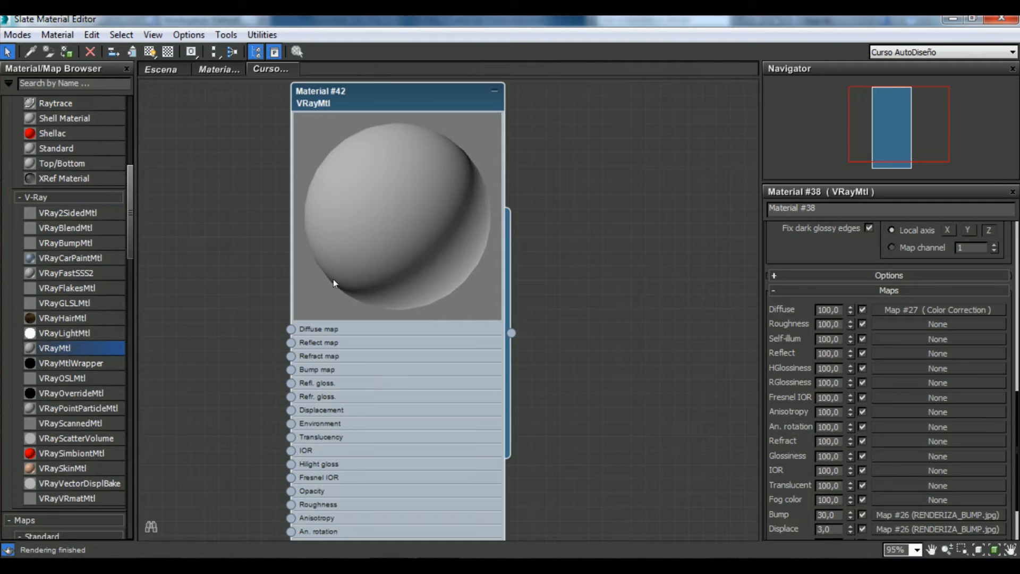
middle_drag(399, 101, 464, 116)
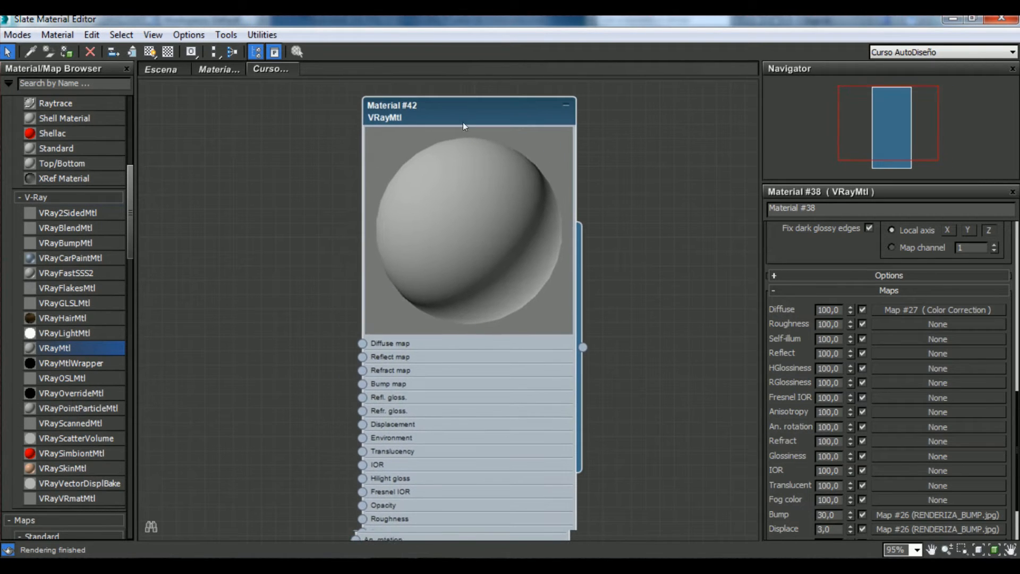
middle_drag(388, 357, 400, 306)
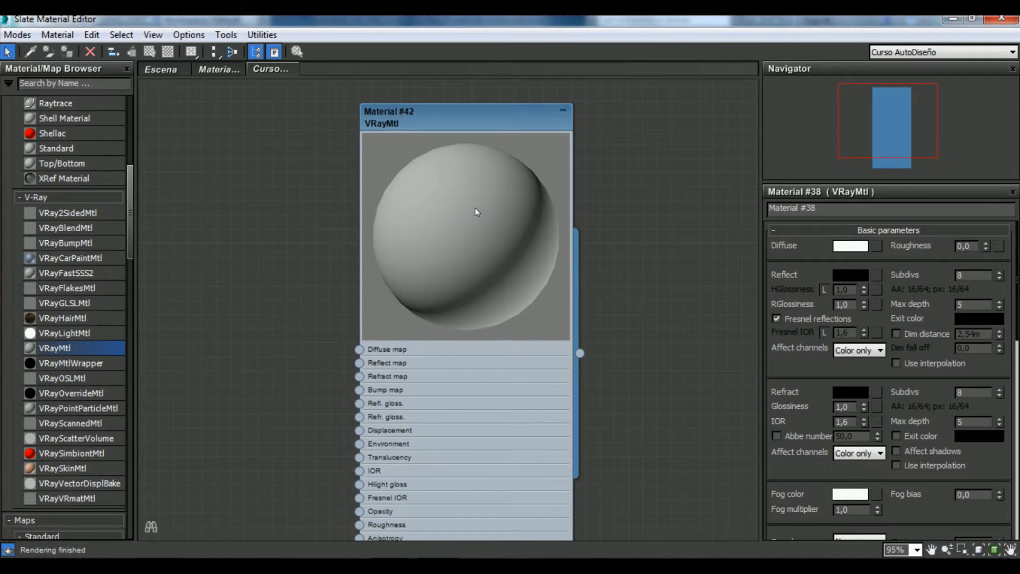
- Open the new VRayMtl's parameters and set its diffuse colour to red (255, 18, 18)
double_click(515, 122)
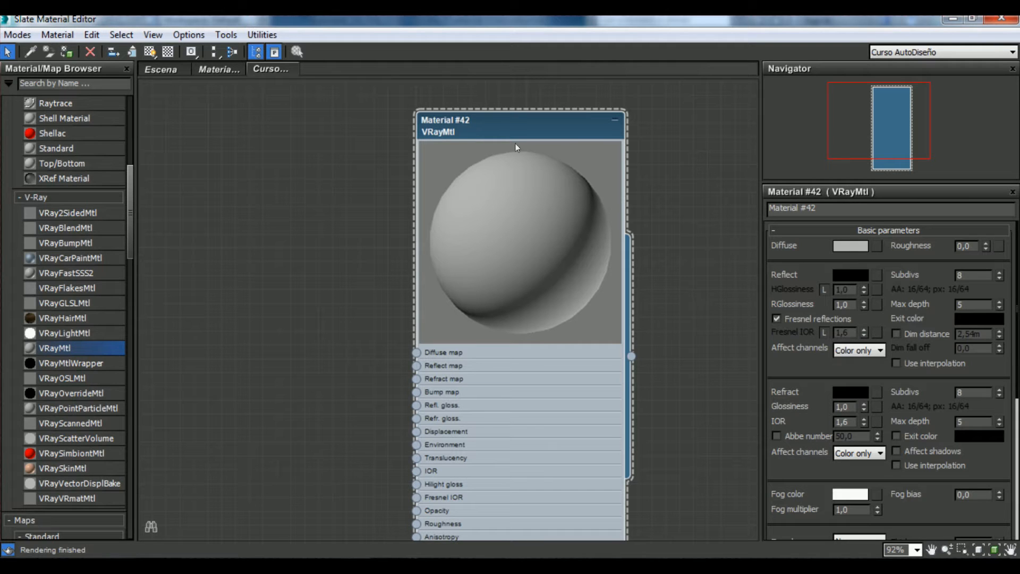
click(850, 245)
click(307, 110)
drag(532, 169, 573, 169)
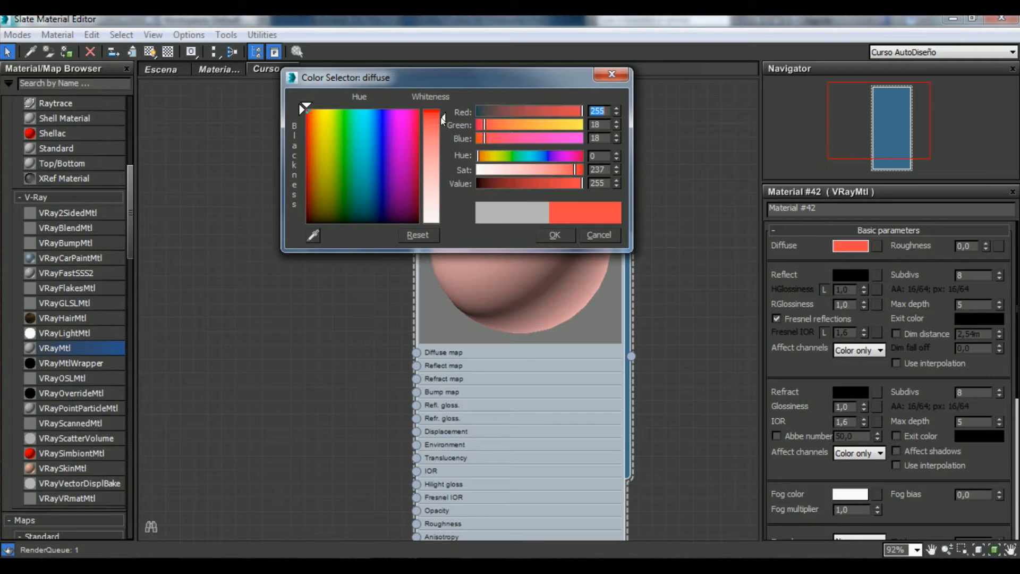
click(547, 232)
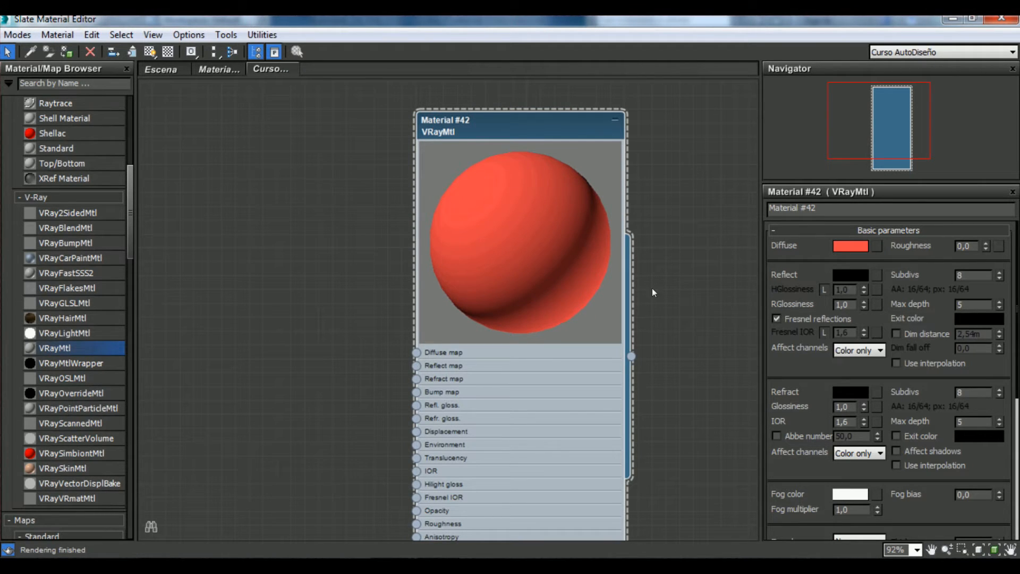
- Restore the Slate Material Editor to a smaller window clear of the camera viewports and select the Figura group
drag(537, 114, 310, 97)
click(973, 19)
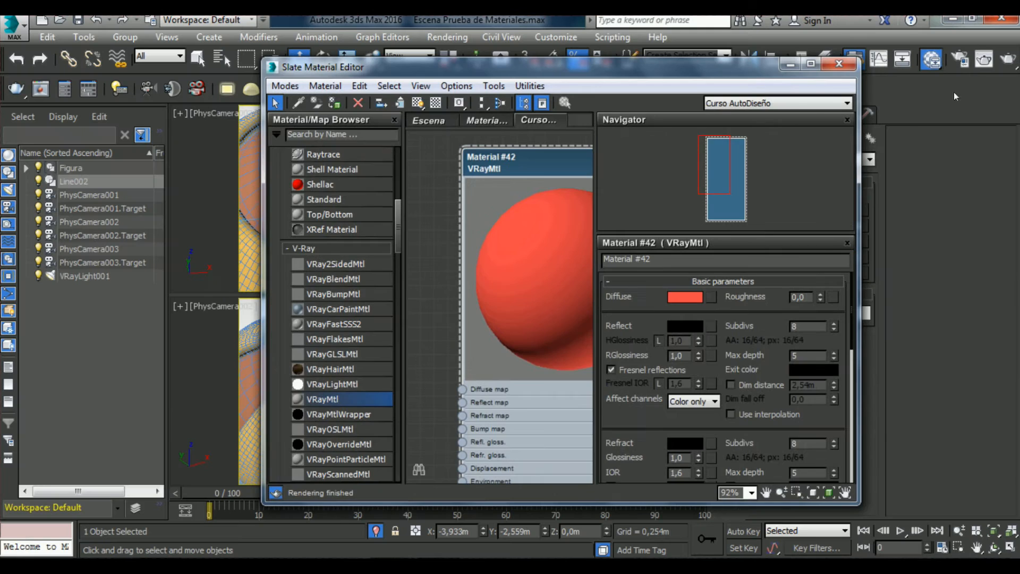
drag(579, 75, 824, 36)
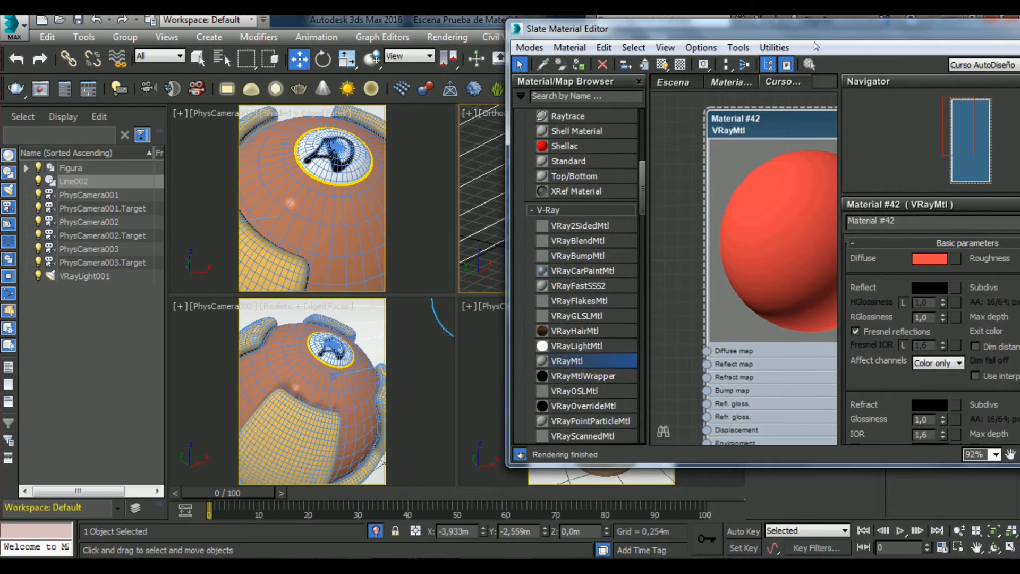
click(333, 233)
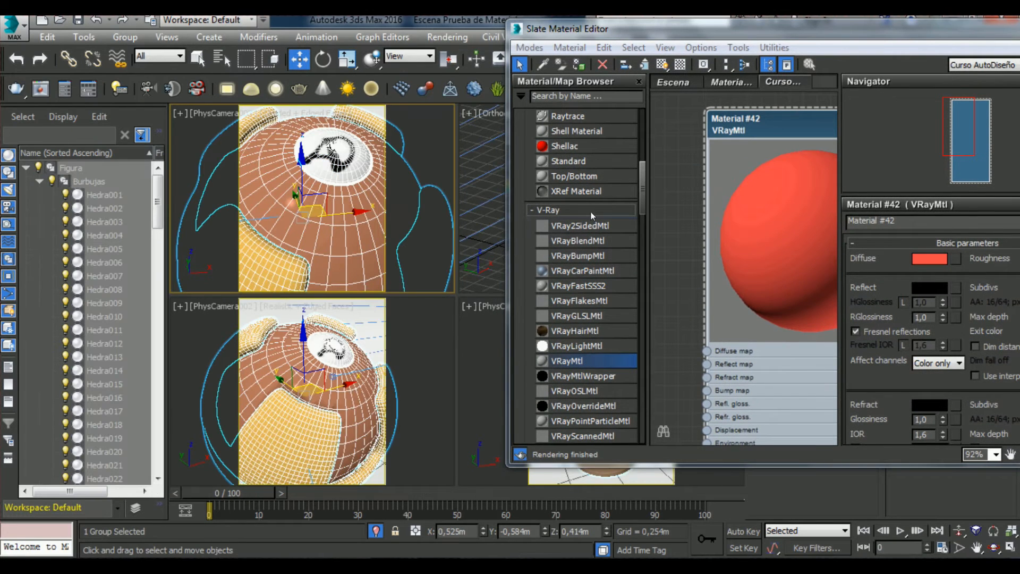
drag(781, 28, 755, 103)
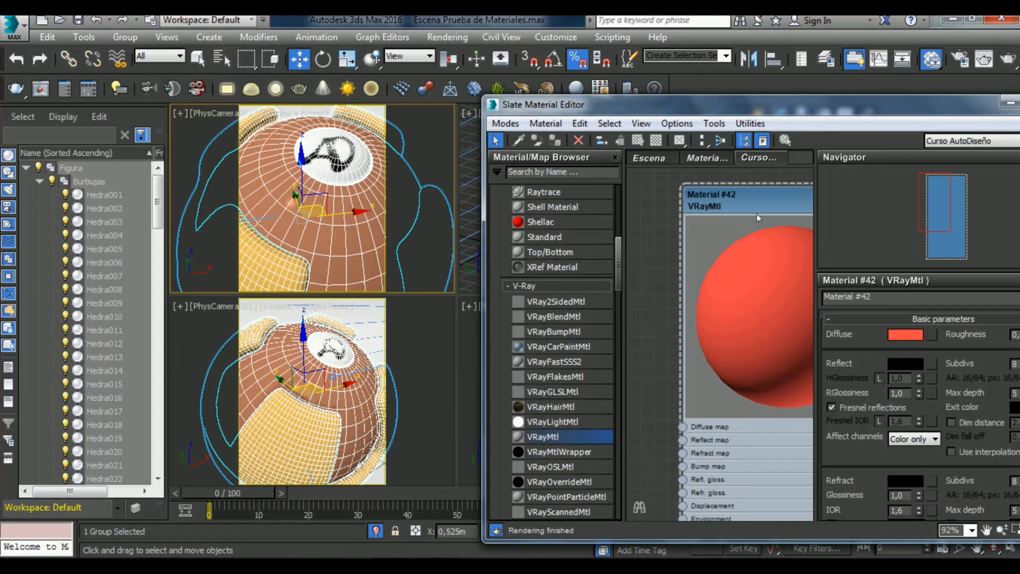
- Assign the red VRayMtl to the whole Figura group, check both camera views, and undo the assignment
click(724, 205)
click(554, 142)
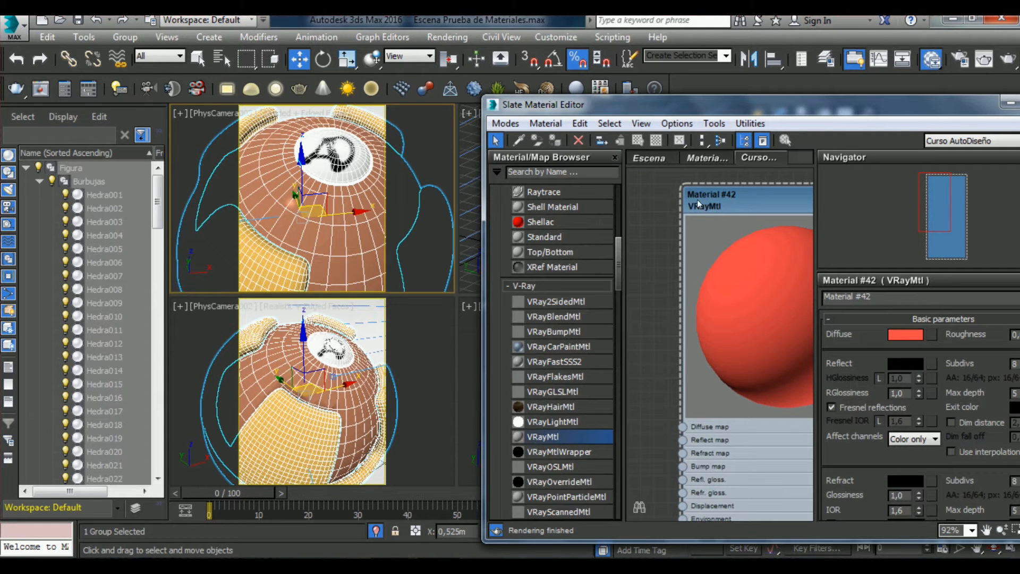
click(556, 143)
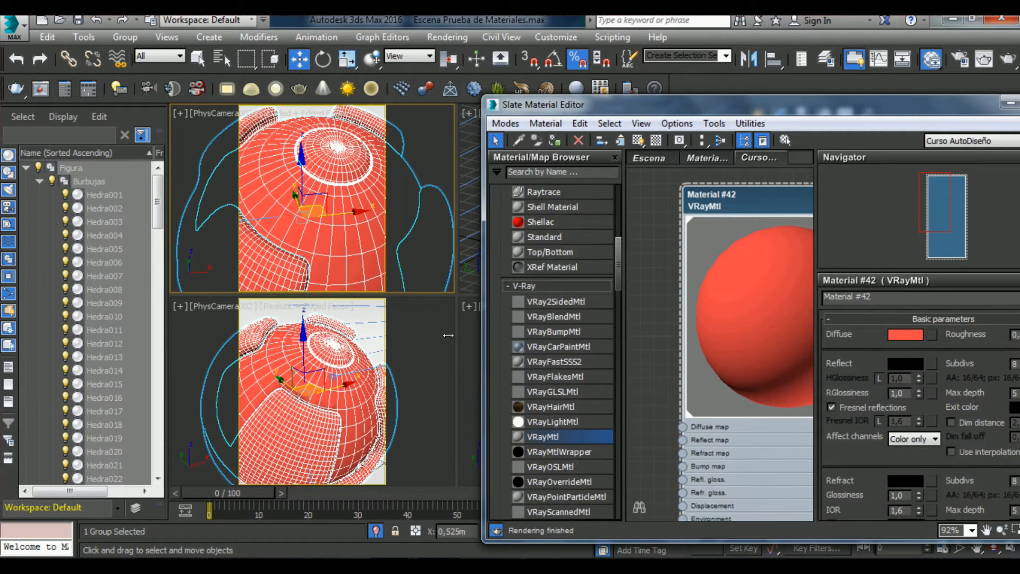
click(335, 359)
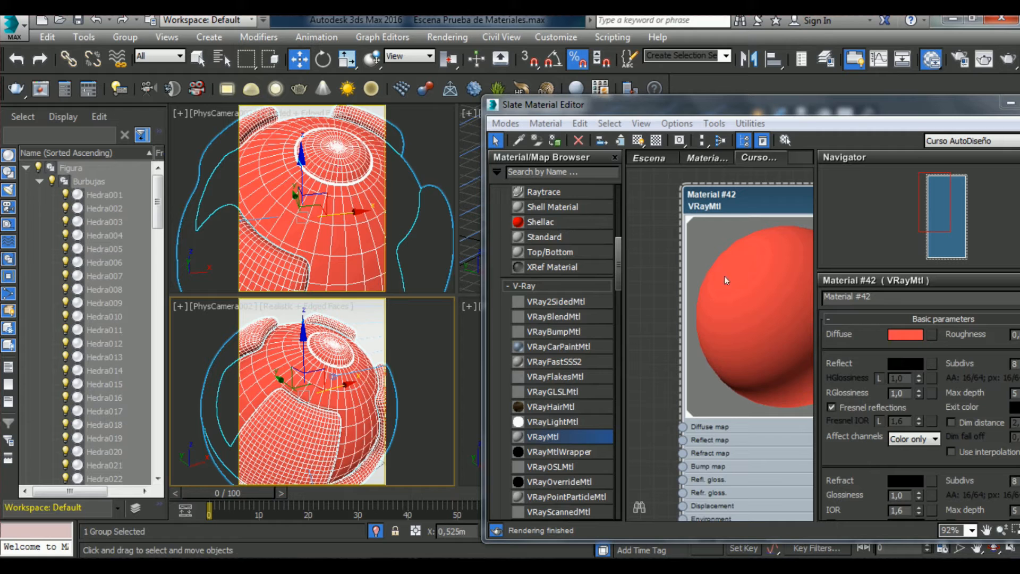
click(412, 248)
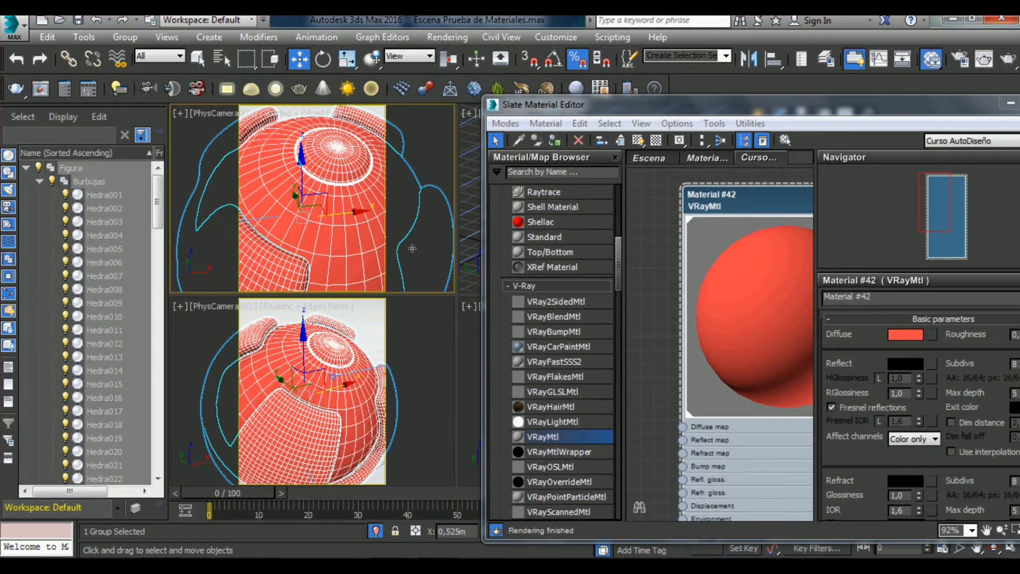
key(ctrl+z)
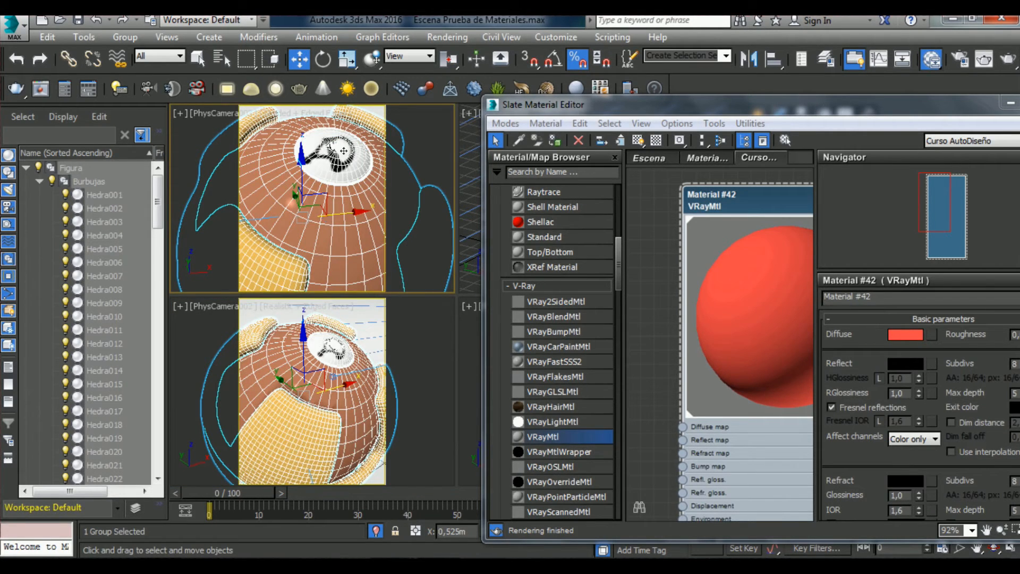
- Ungroup Figura and collapse the Burbujas and Burbujas001 groups in the scene list
click(25, 168)
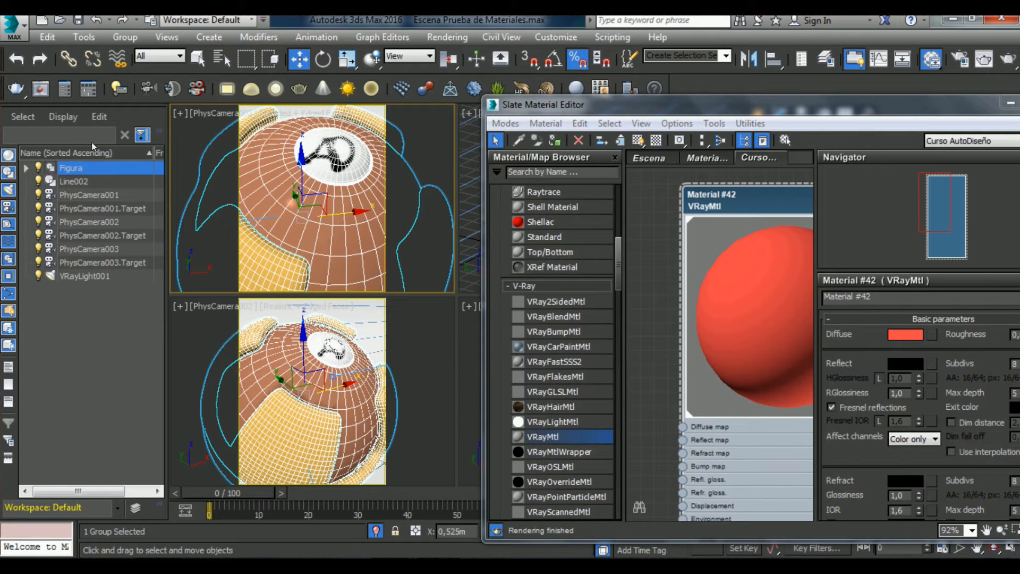
click(116, 38)
click(134, 71)
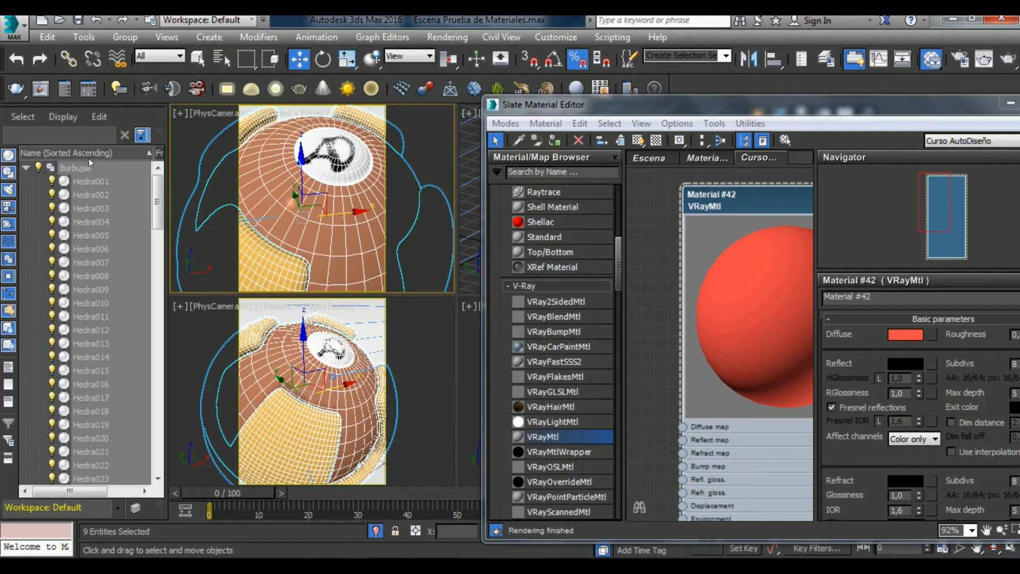
click(27, 168)
click(26, 182)
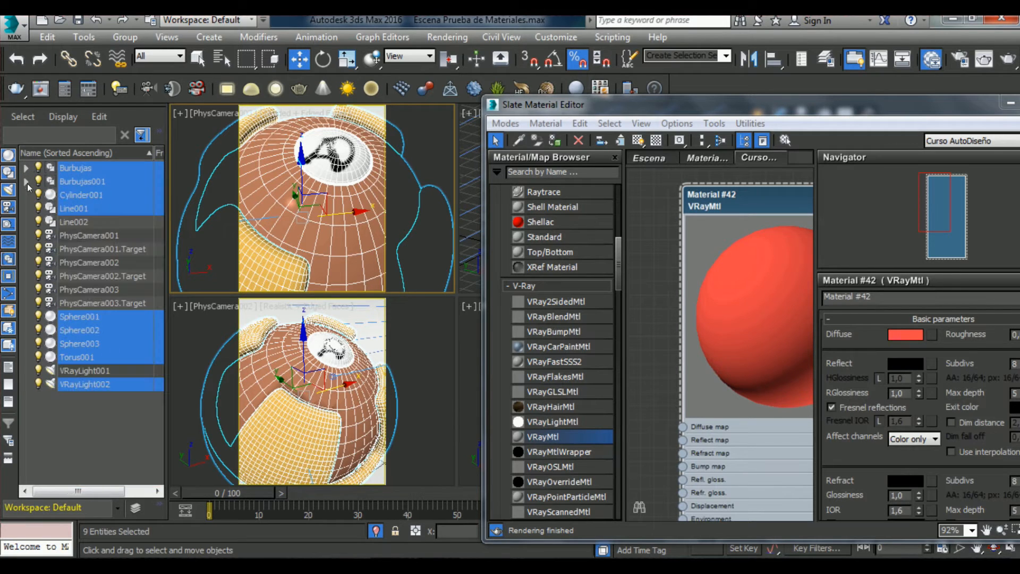
- Select only the figure's large body sphere, Sphere002, and assign the red VRayMtl to it
click(107, 236)
click(312, 232)
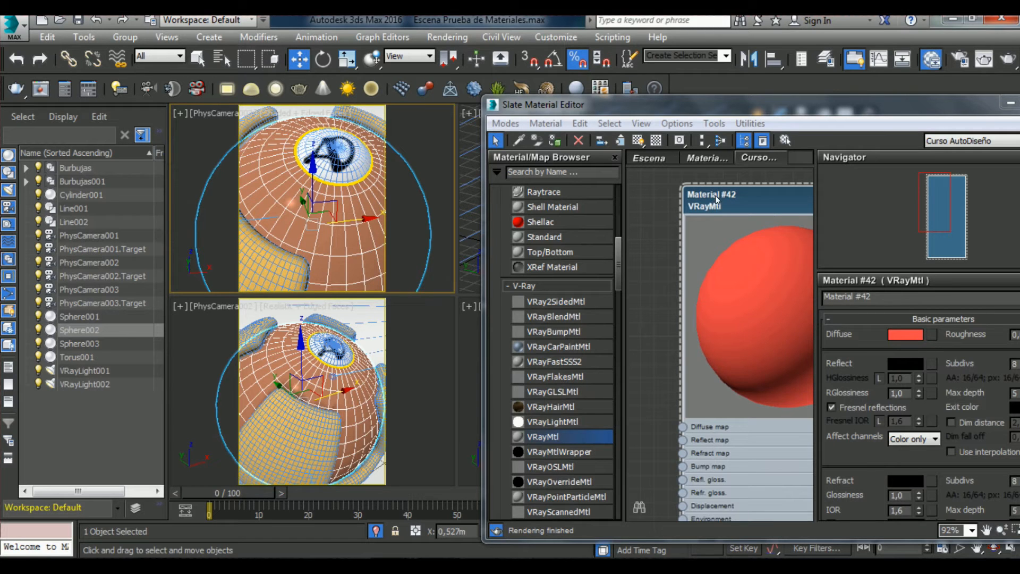
click(600, 142)
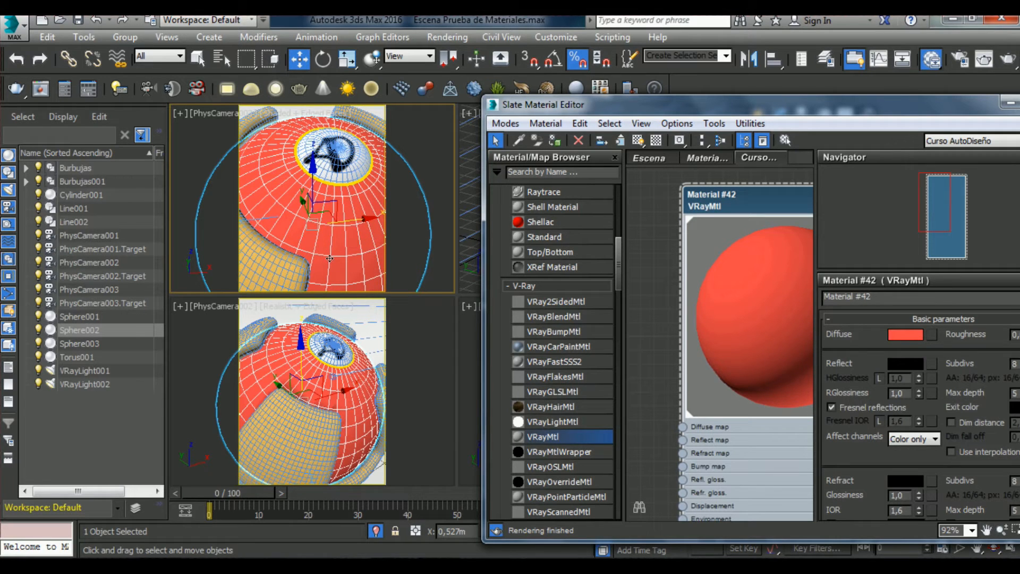
- Run a test render of the PhysCamera002 view, stop it partway and close the frame buffer
click(353, 399)
key(shift+q)
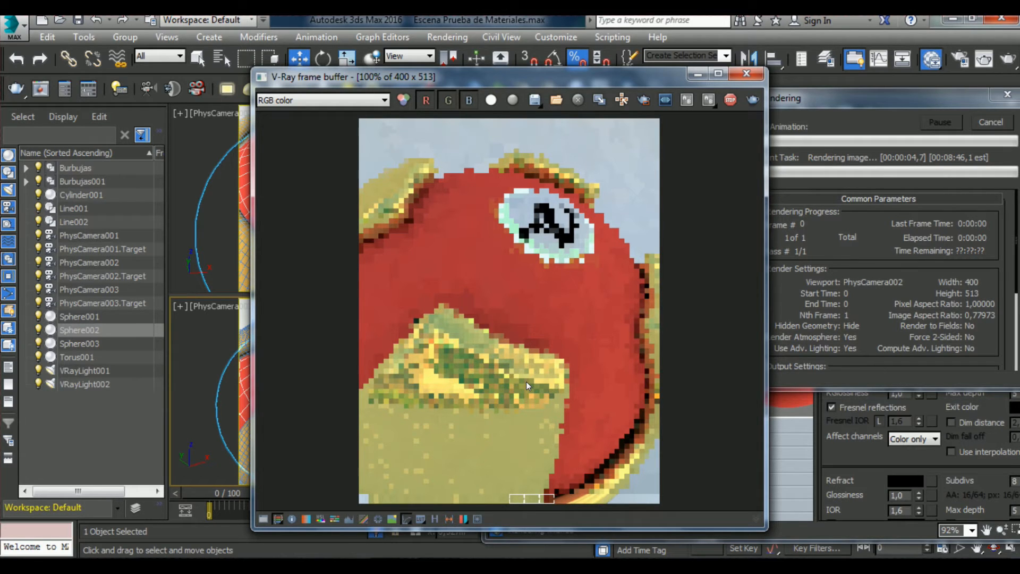
click(986, 125)
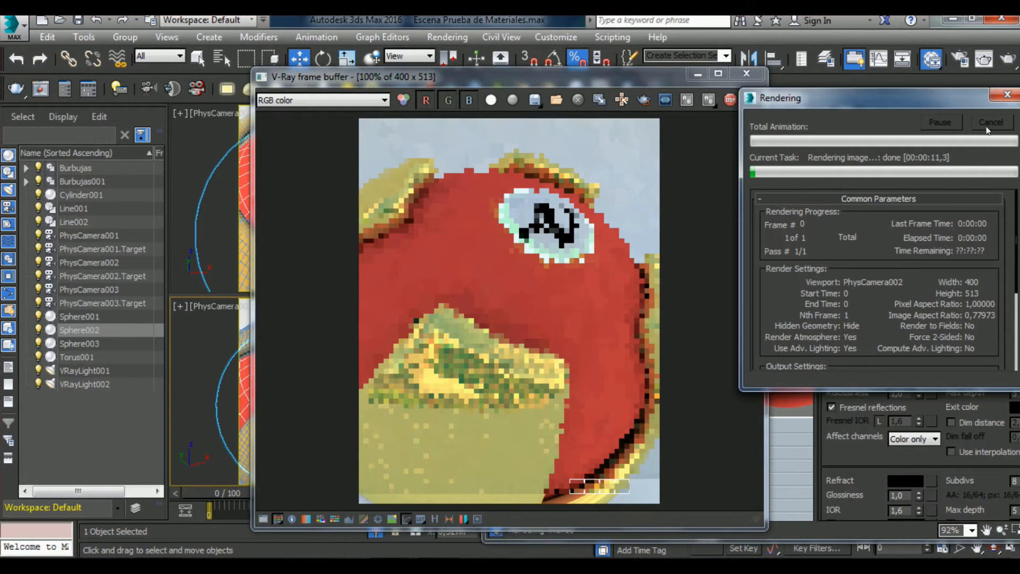
click(746, 74)
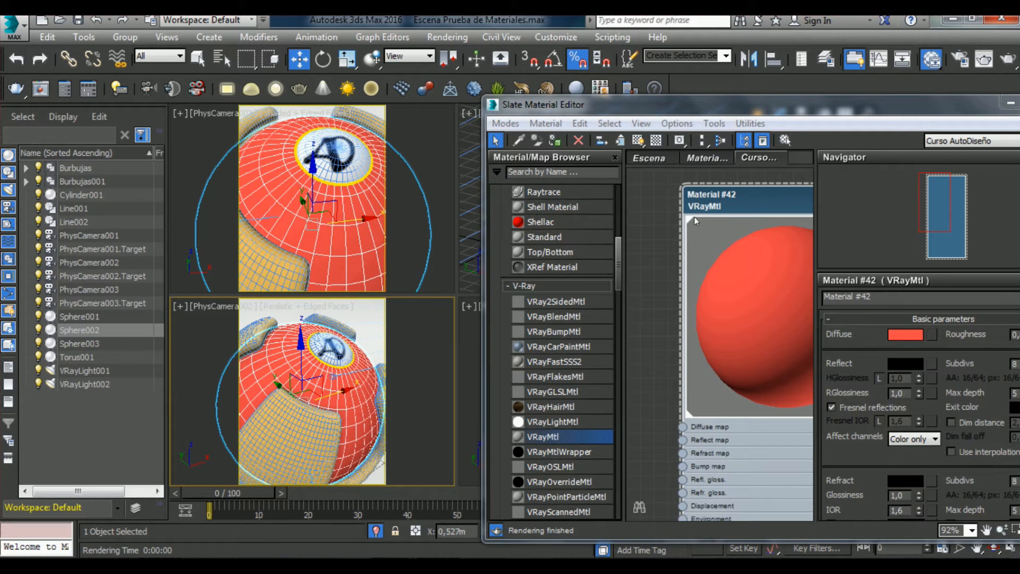
- Turn on the checkered preview background for the red VRayMtl, maximize the material editor and rename the material "Esfera"
drag(717, 194, 673, 184)
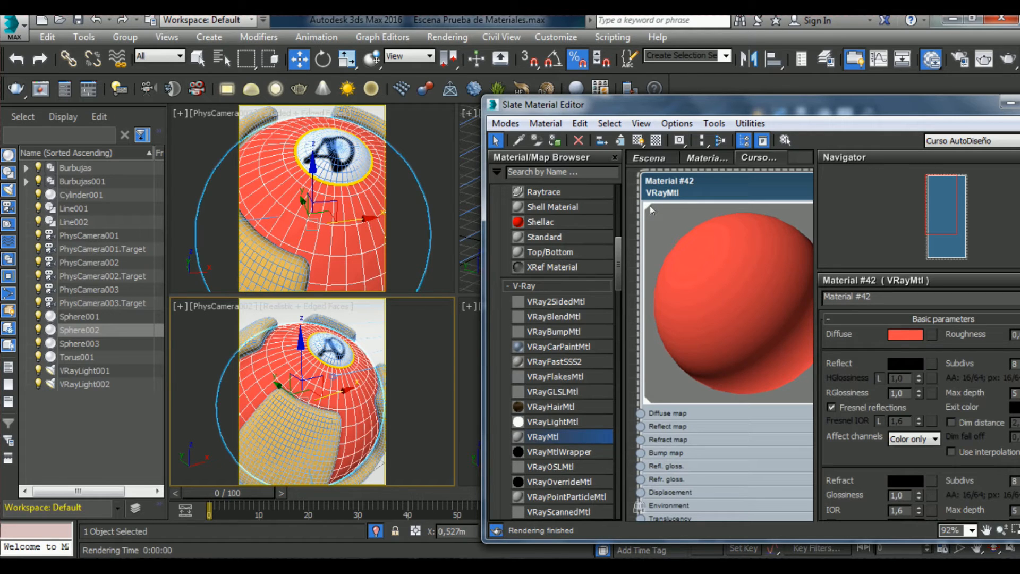
click(657, 141)
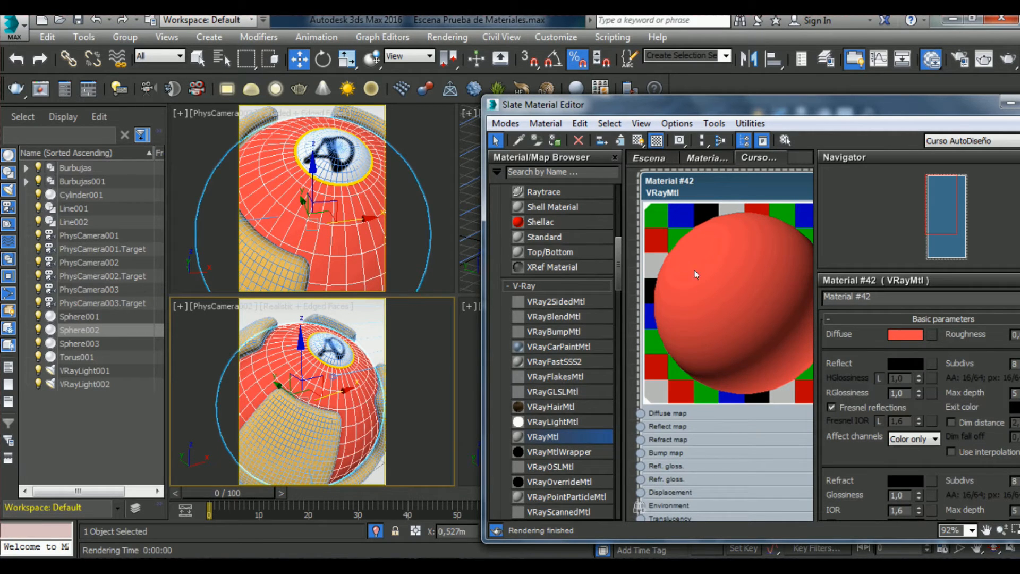
drag(971, 108, 754, 96)
double_click(791, 100)
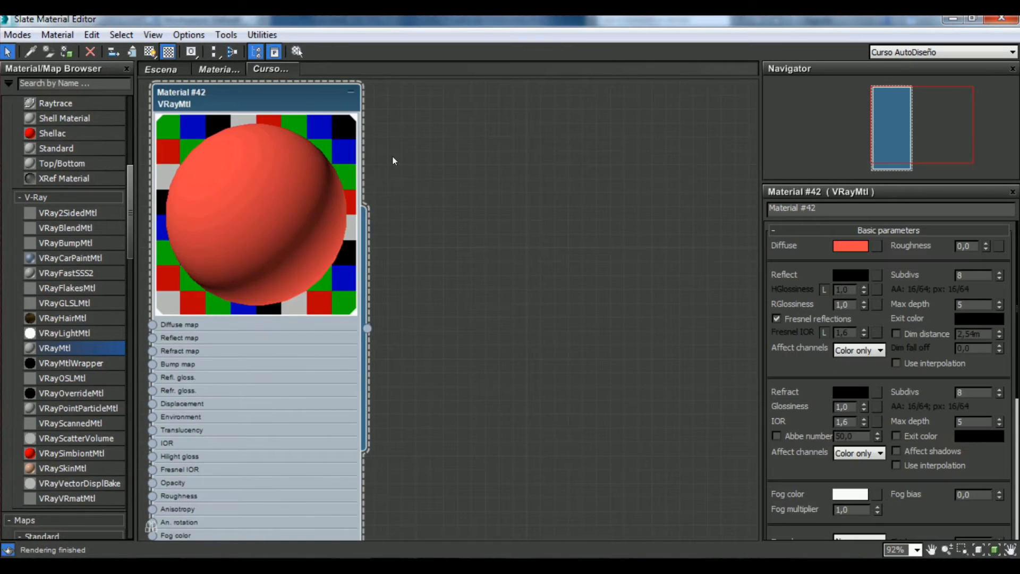
click(828, 207)
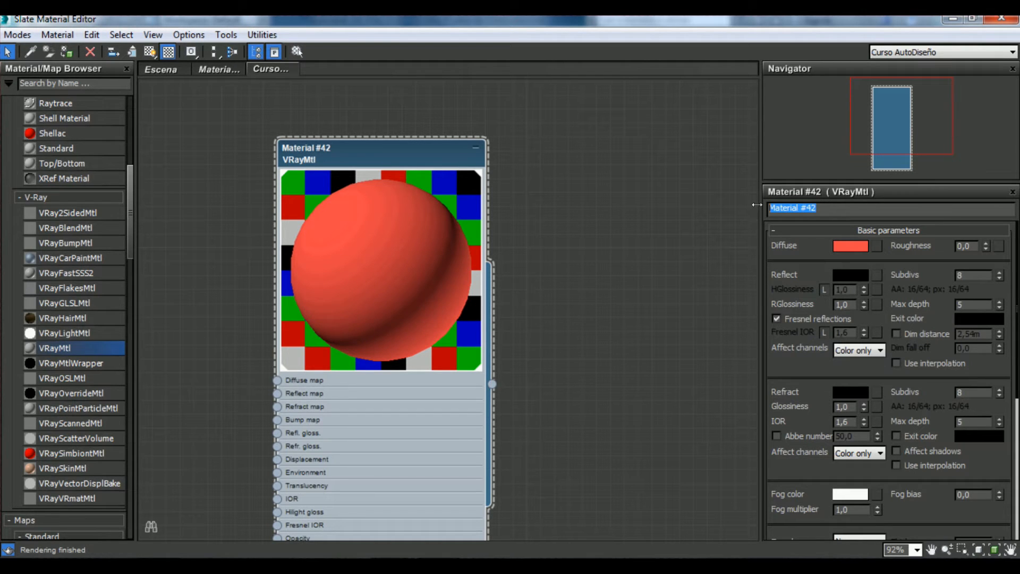
text(Esfera)
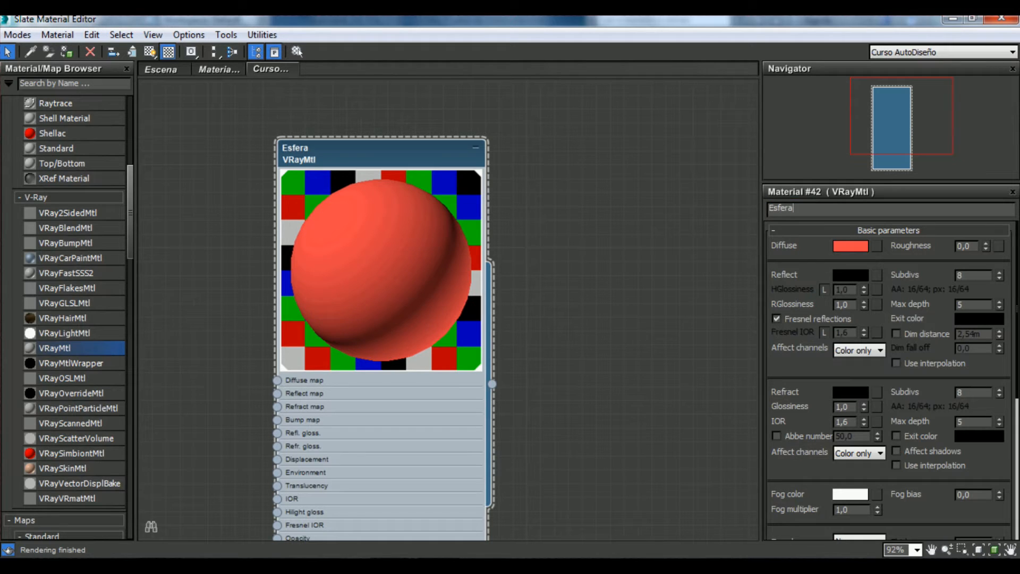
- Add another VRayMtl node beside the Esfera node and delete it again
click(207, 332)
drag(569, 244, 648, 159)
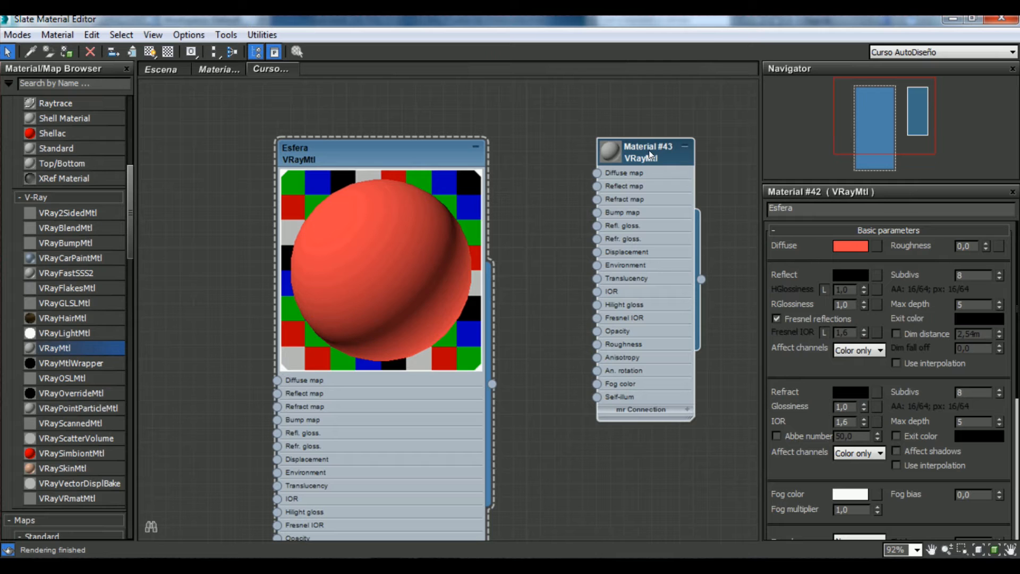
key(Delete)
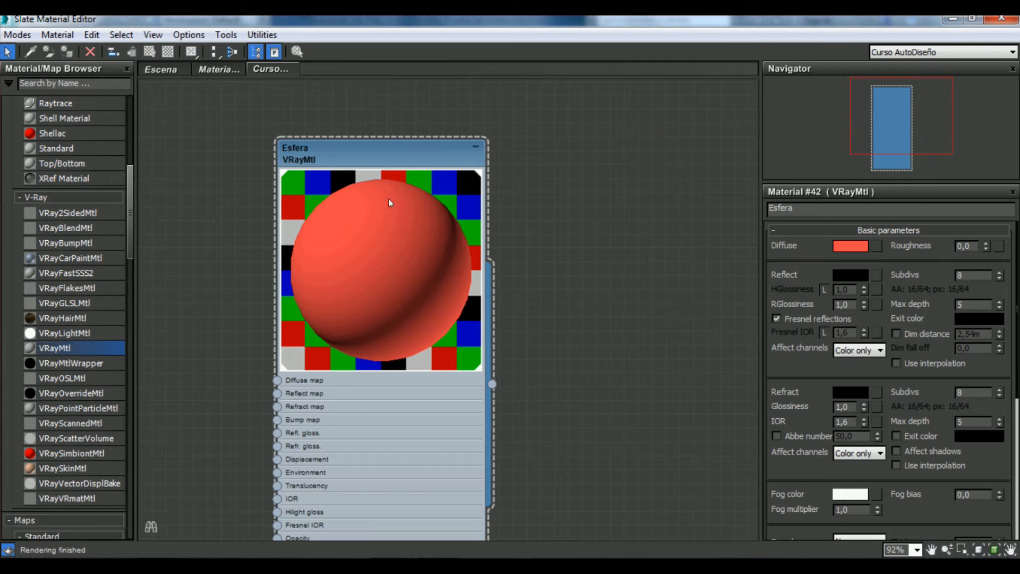
- Duplicate the Esfera material node and place the copy beside the original
middle_drag(368, 153, 262, 134)
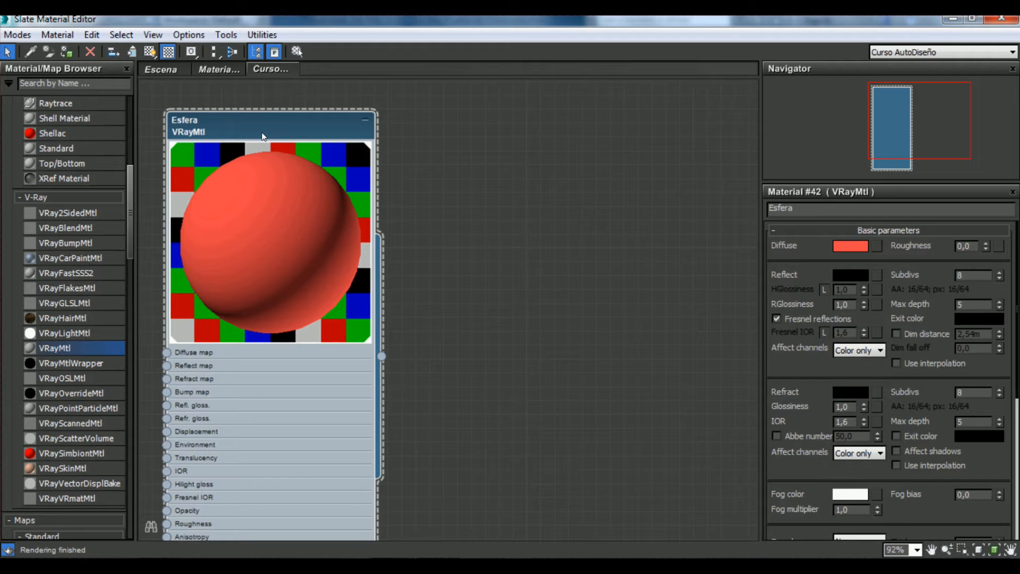
shift+drag(234, 128, 510, 127)
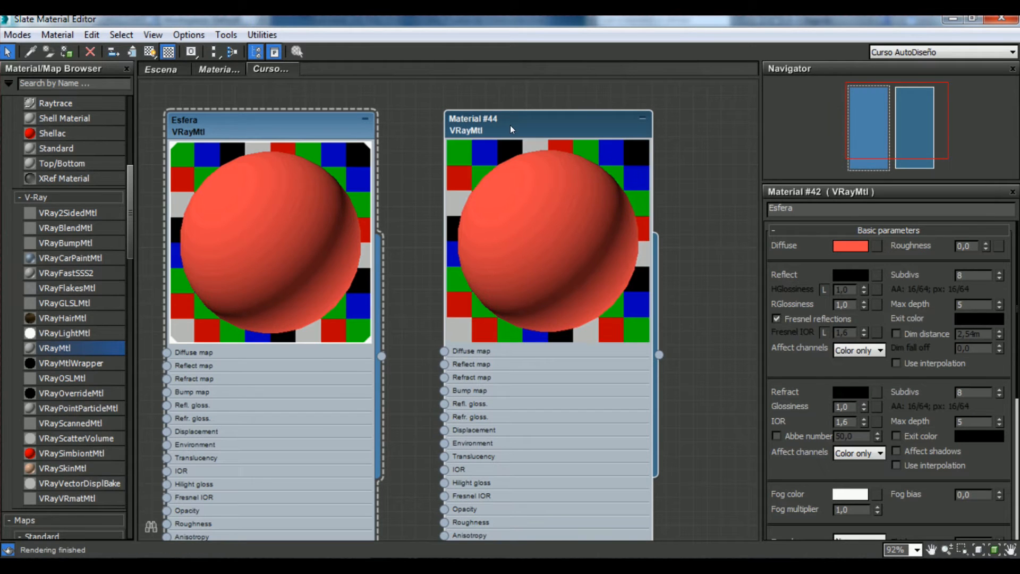
- Rename the duplicated VRayMtl beside Esfera as "esfera modelada"
double_click(502, 126)
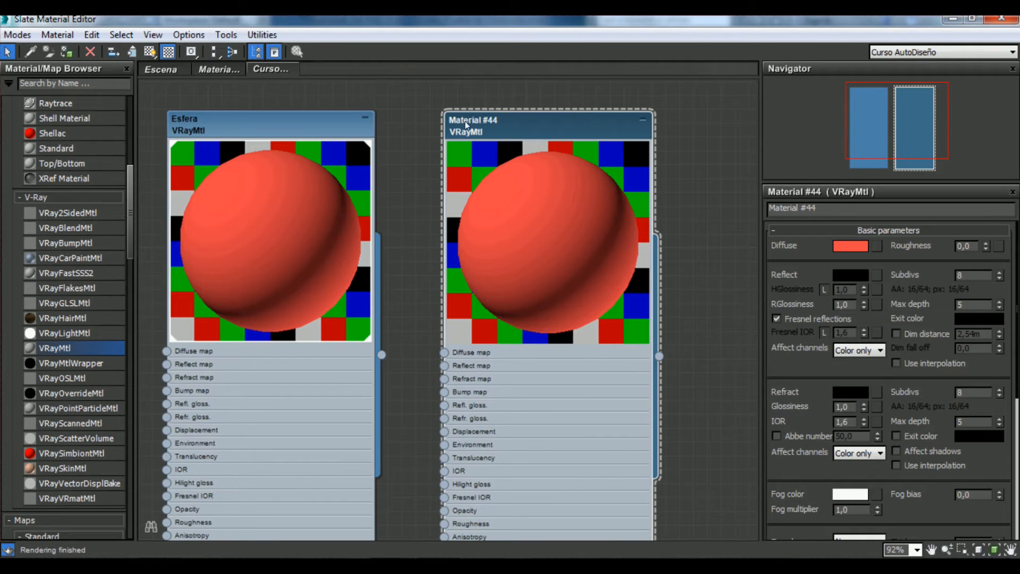
drag(854, 211, 722, 215)
text(esfera mode)
text(lada)
key(Return)
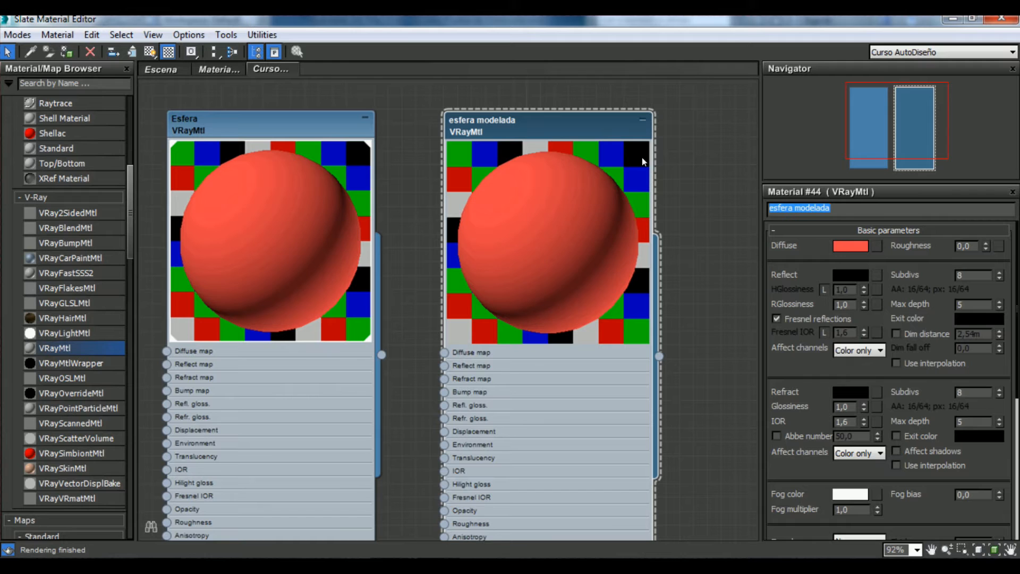
- Set the diffuse colour of the esfera modelada material to a neutral grey with RGB 70, 70, 70
click(850, 245)
drag(301, 110, 306, 222)
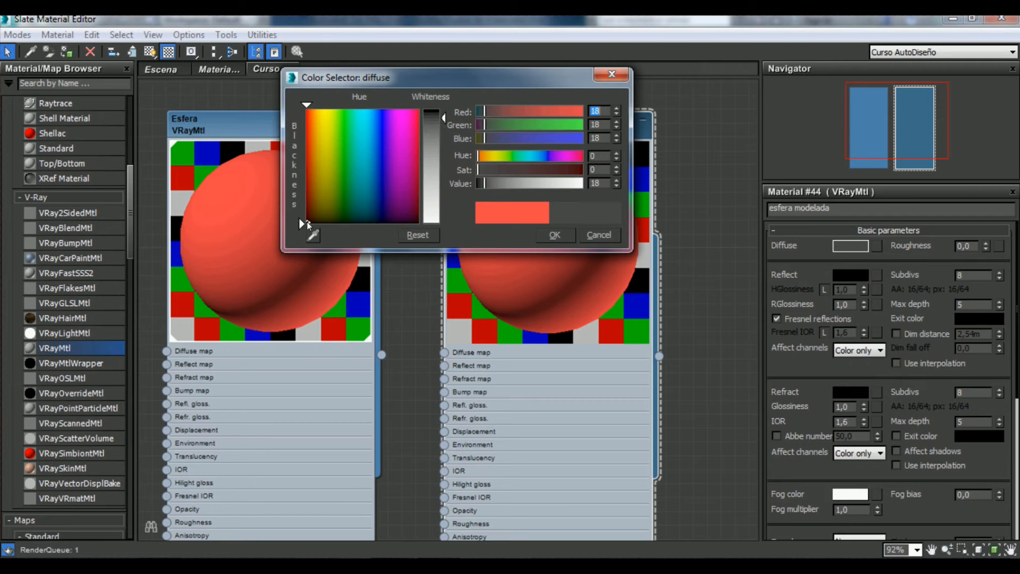
drag(439, 136, 439, 142)
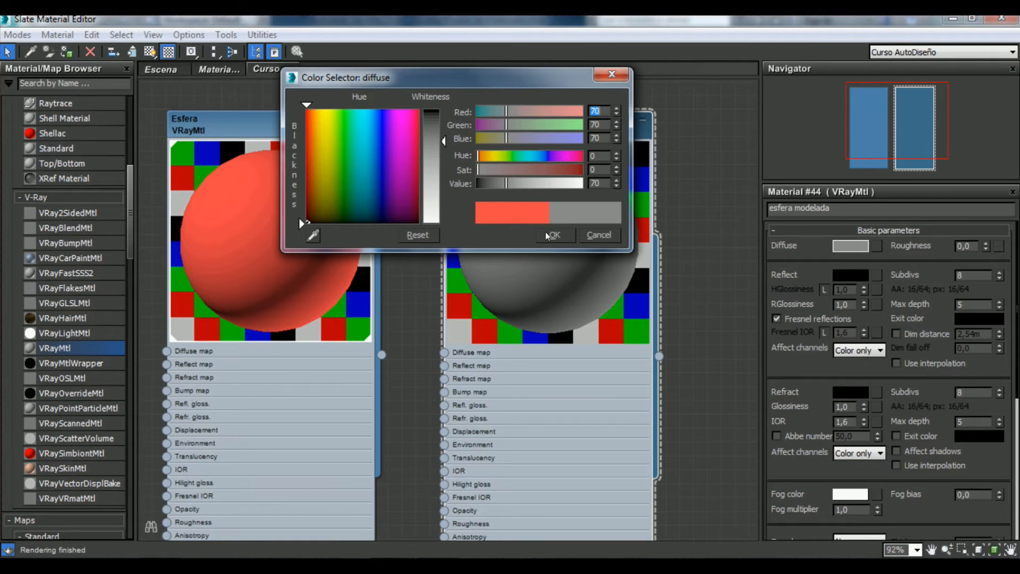
click(549, 235)
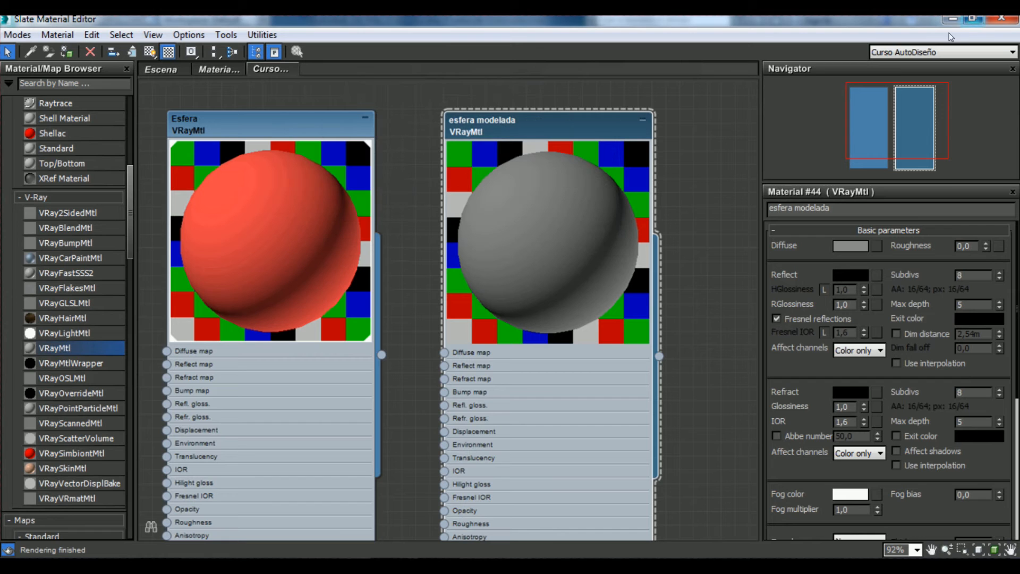
- Select Sphere001 in the PhysCamera002 view and assign the esfera modelada material to it
click(972, 18)
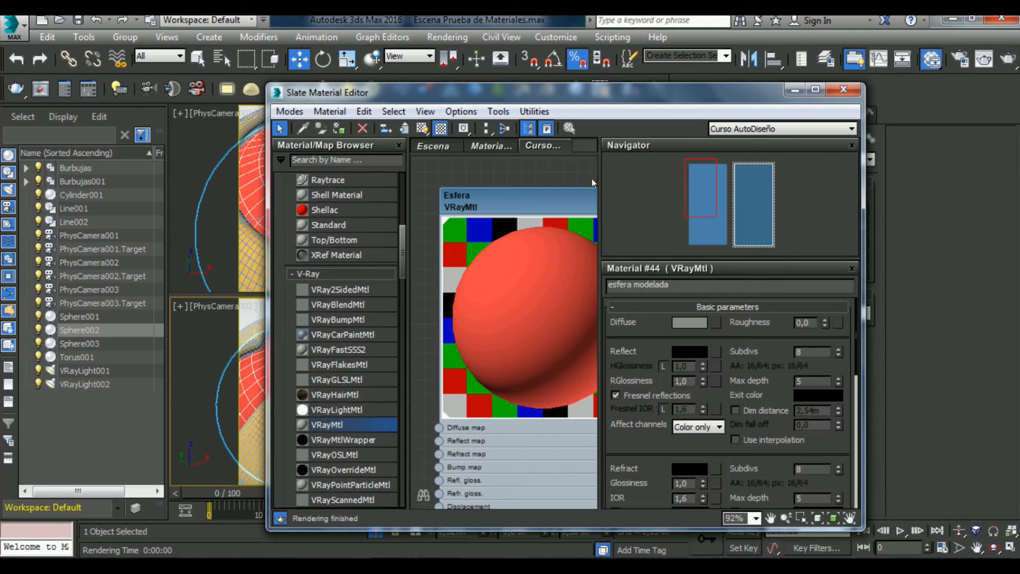
click(745, 181)
drag(383, 92, 571, 78)
click(284, 432)
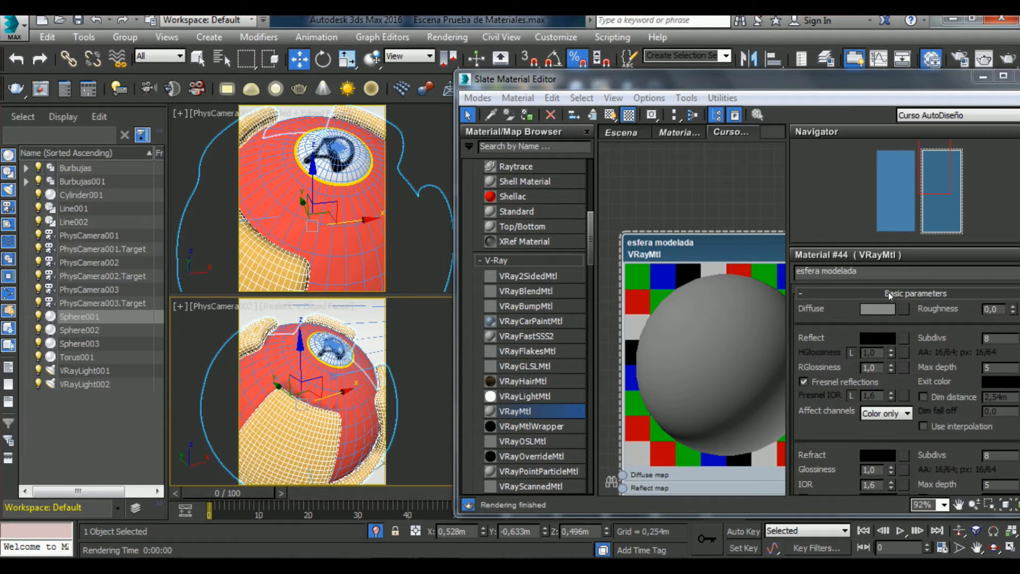
click(526, 115)
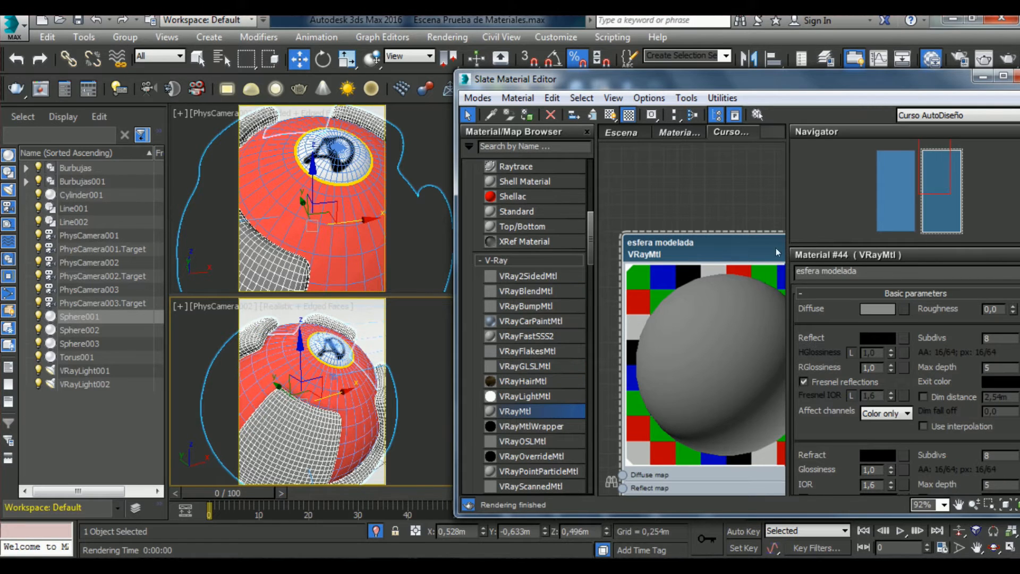
- Run a test render of the PhysCamera002 view, close the frame buffer and maximize the material editor
key(shift+q)
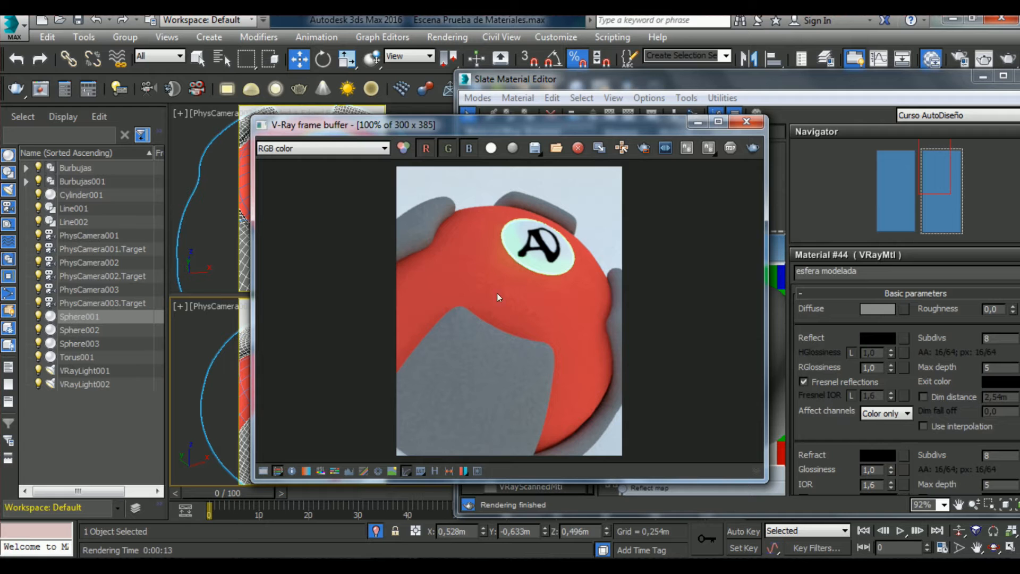
click(746, 121)
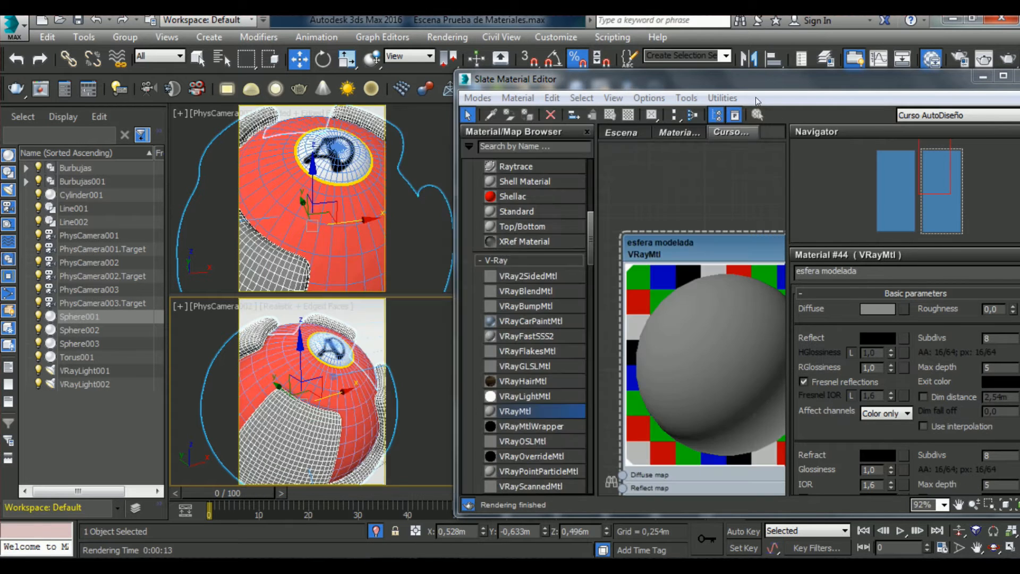
drag(764, 88, 672, 90)
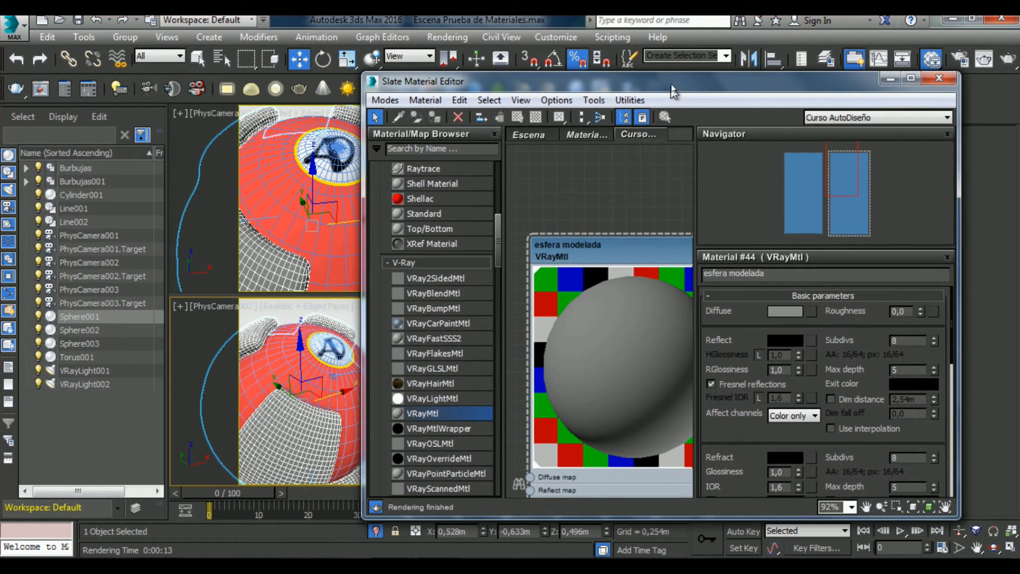
click(910, 78)
- Set the reflection colour of the esfera modelada material to pure white with RGB 255, 255, 255
scroll(540, 248, down, 3)
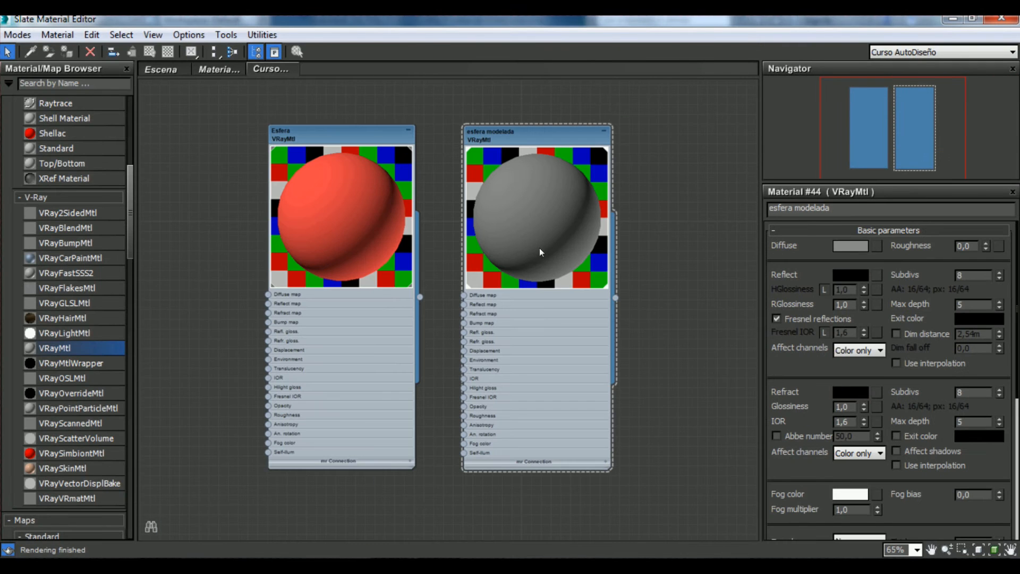
scroll(308, 237, up, 2)
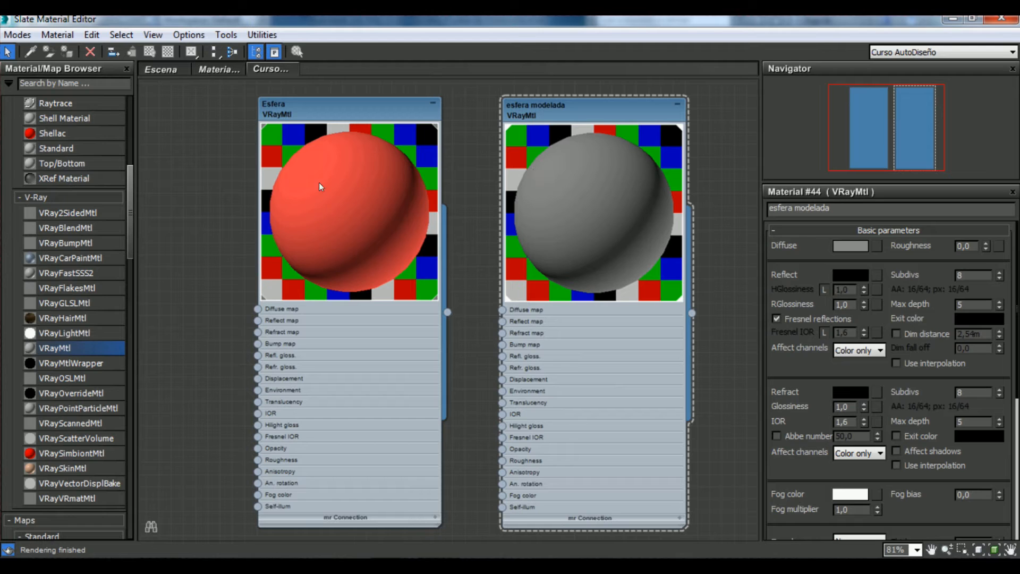
click(854, 277)
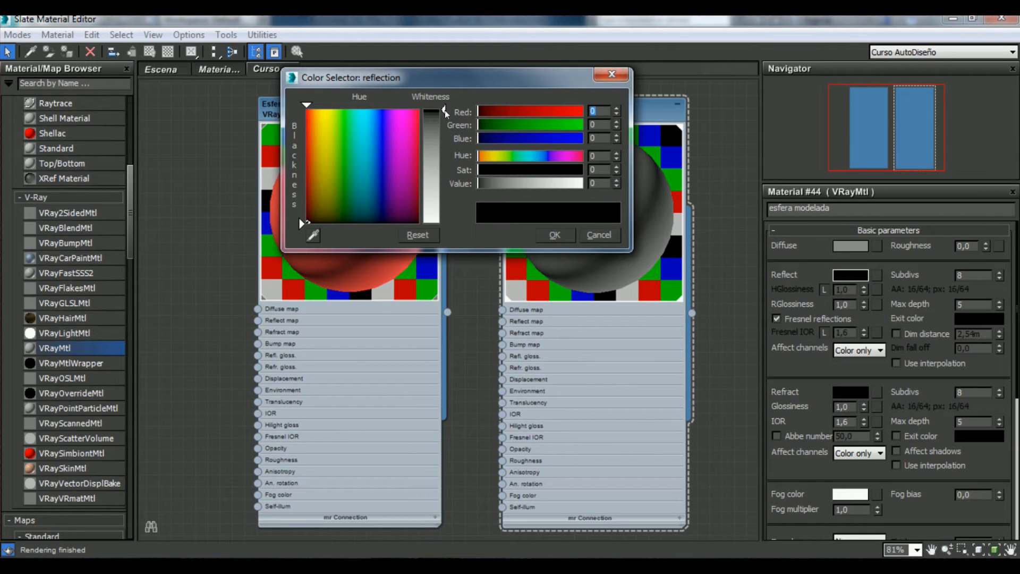
click(608, 237)
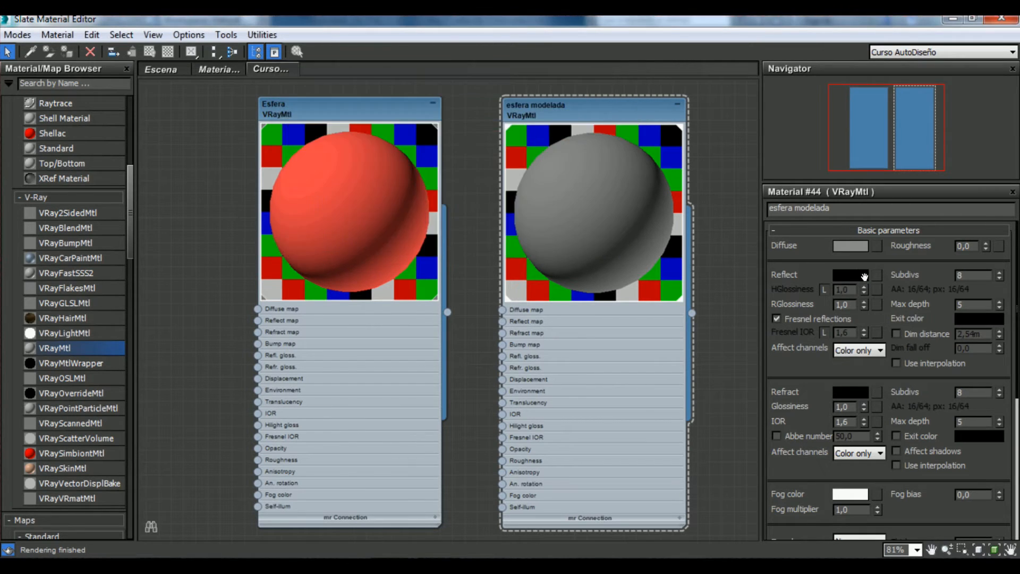
click(854, 275)
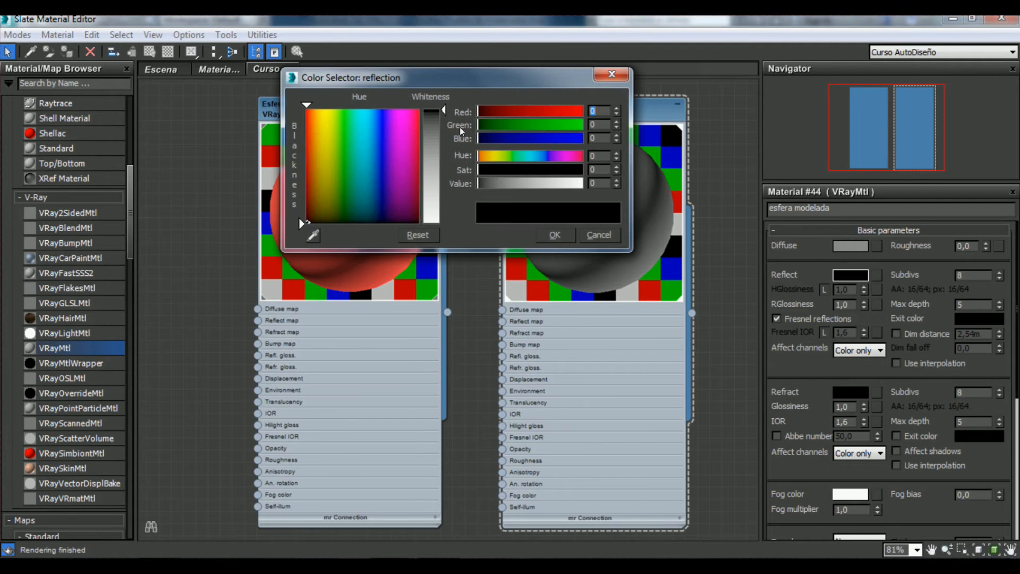
drag(445, 110, 444, 223)
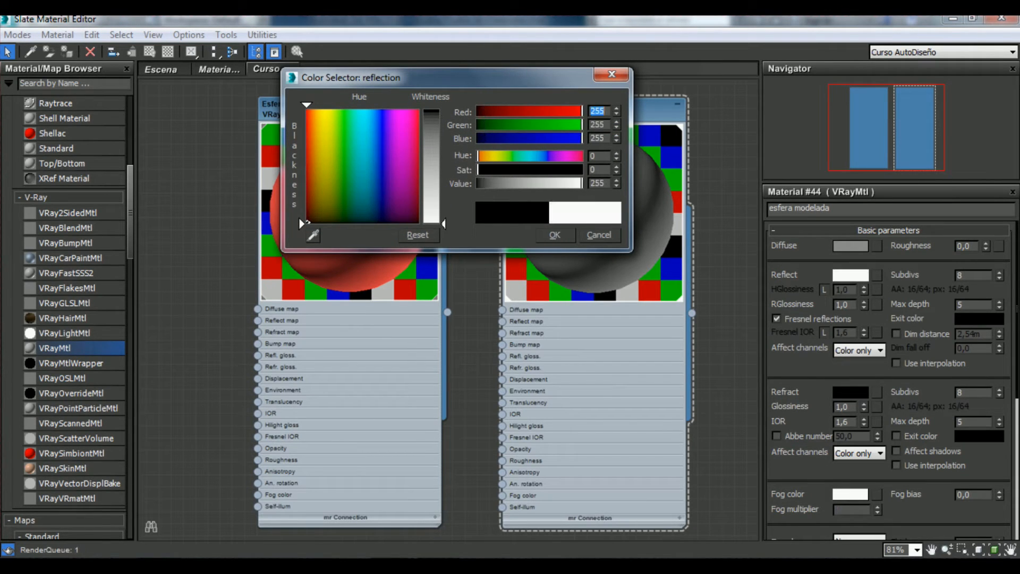
click(418, 235)
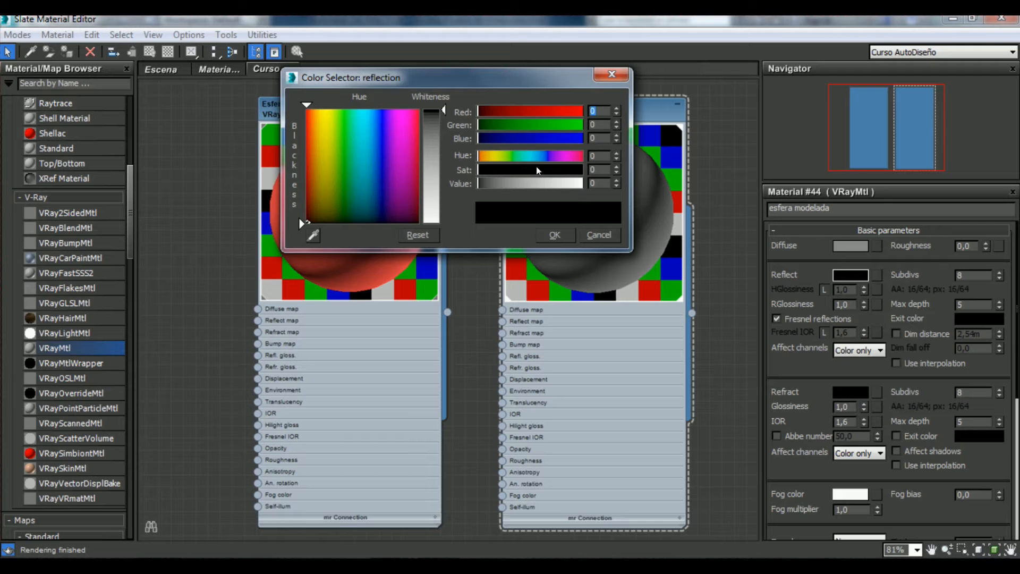
drag(442, 110, 442, 223)
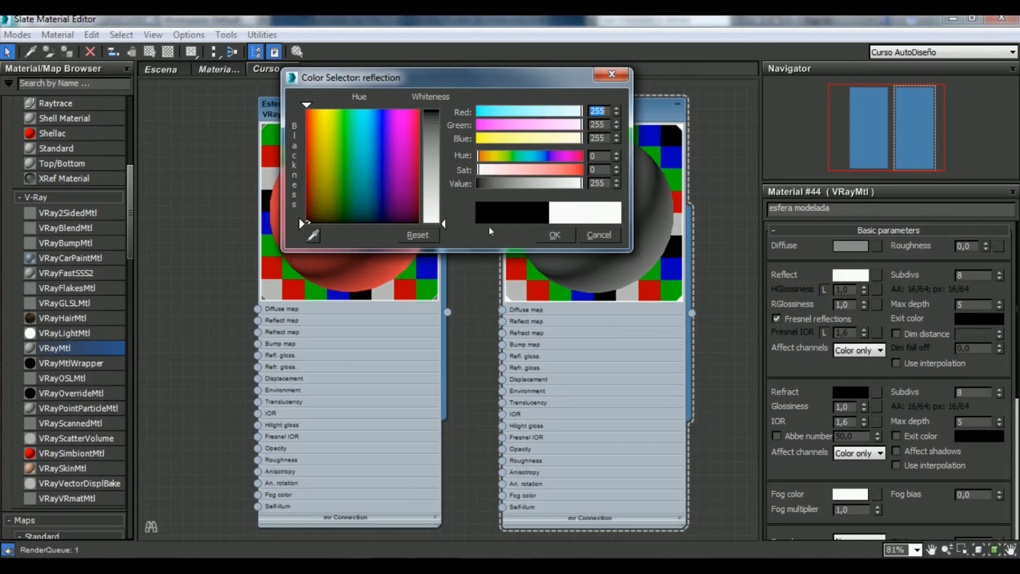
click(555, 235)
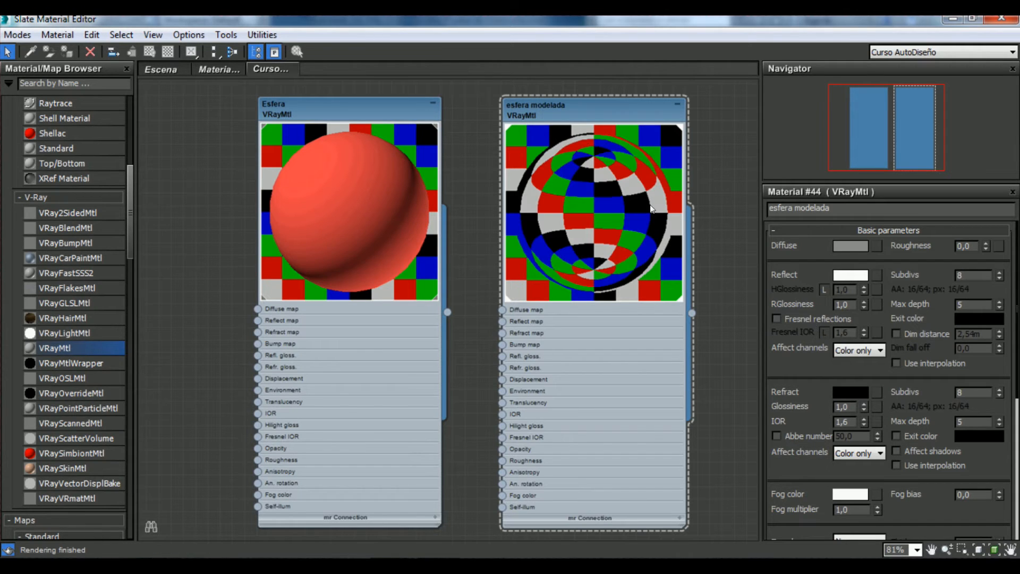
- Toggle Fresnel reflections on the esfera modelada material to compare its preview, finishing with the option disabled
click(801, 317)
click(796, 317)
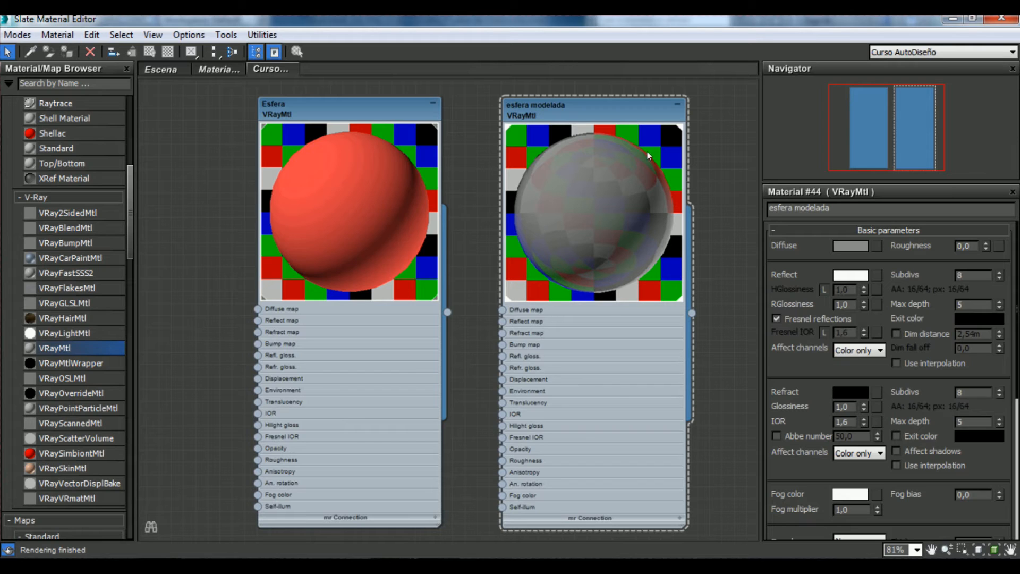
click(800, 318)
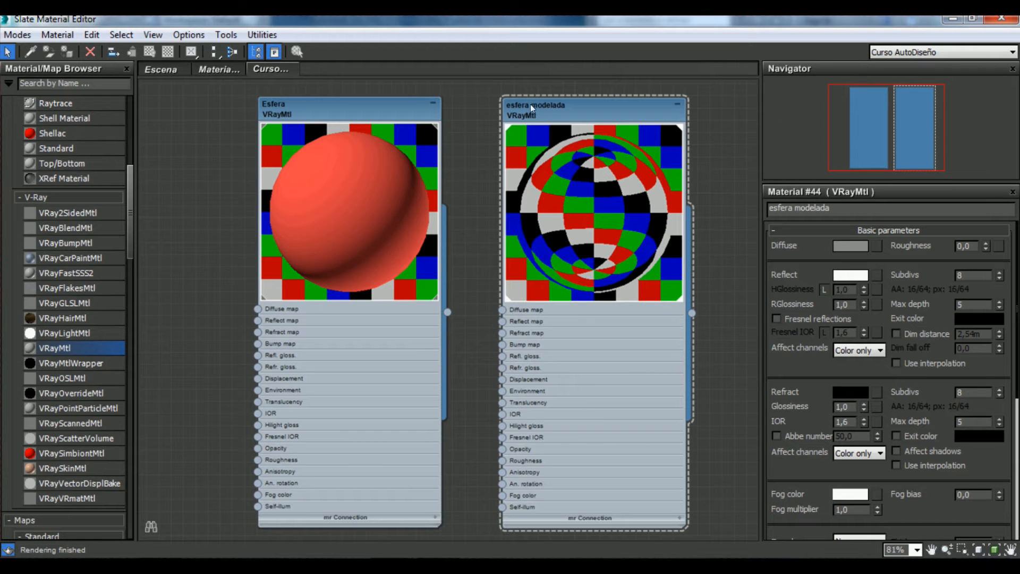
- Render the PhysCamera002 view and examine the reflections on the modelled sphere parts up close in the frame buffer
click(953, 18)
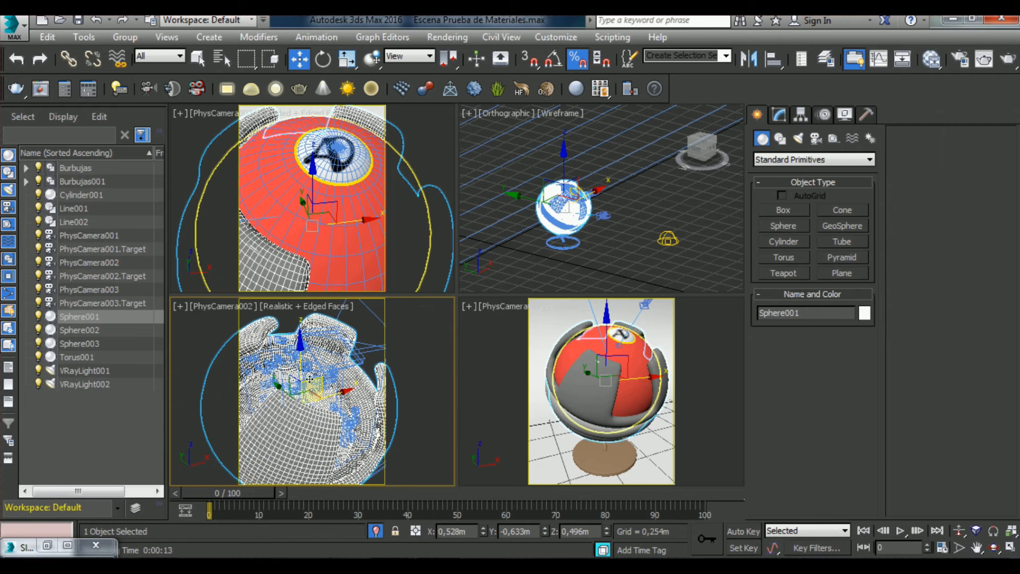
key(shift+q)
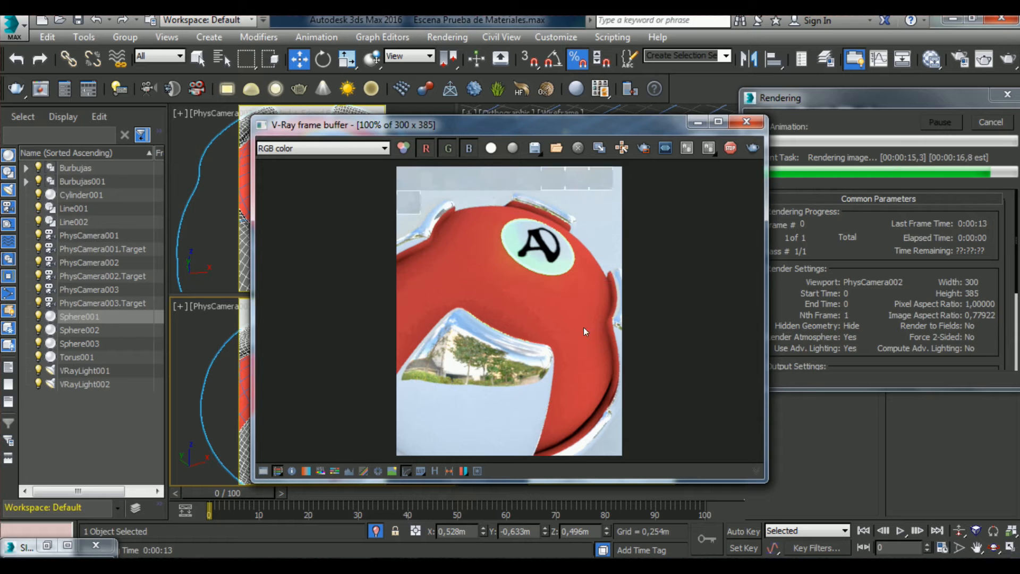
scroll(444, 214, up, 3)
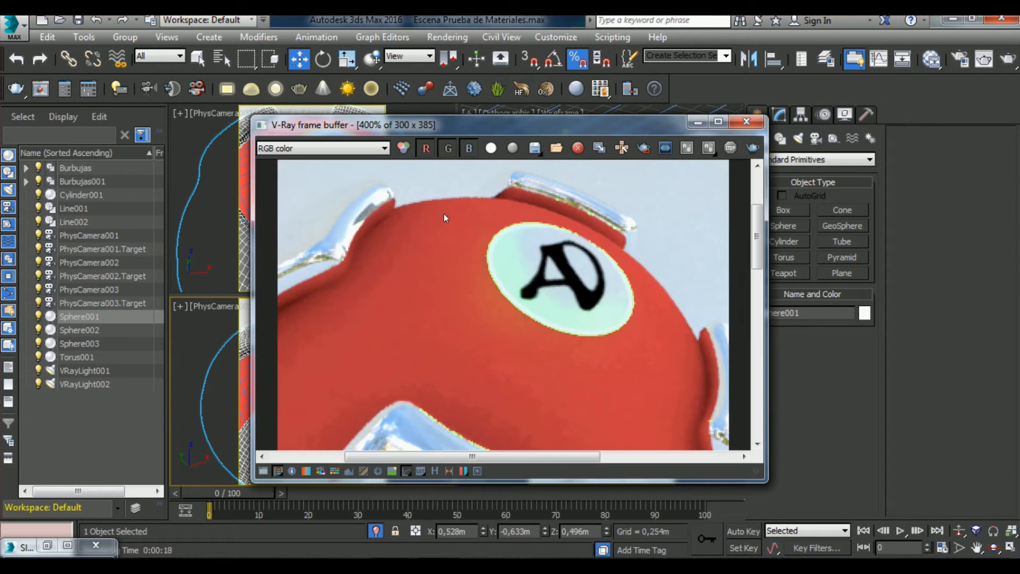
middle_drag(417, 231, 551, 244)
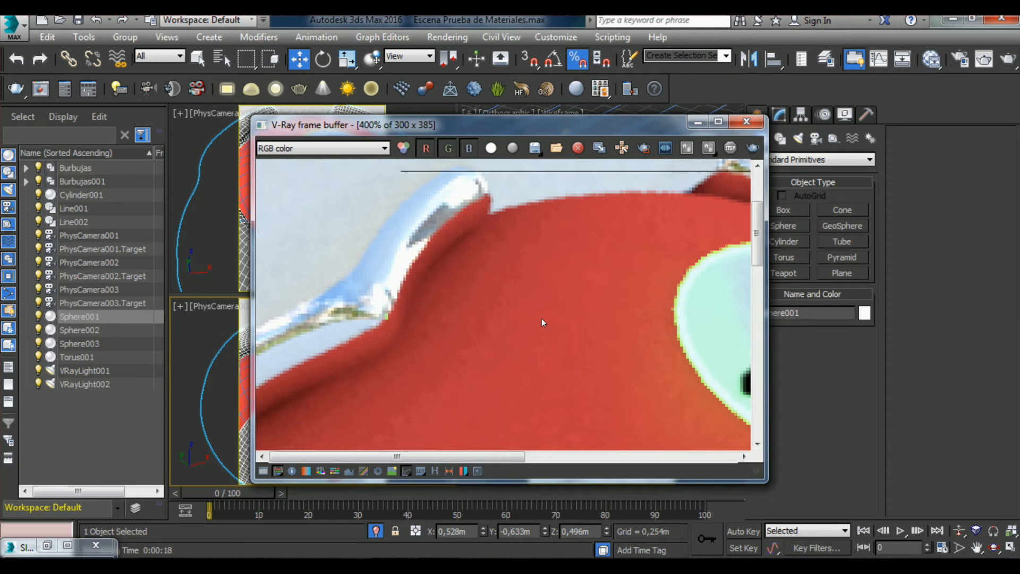
scroll(470, 309, down, 3)
scroll(488, 376, up, 2)
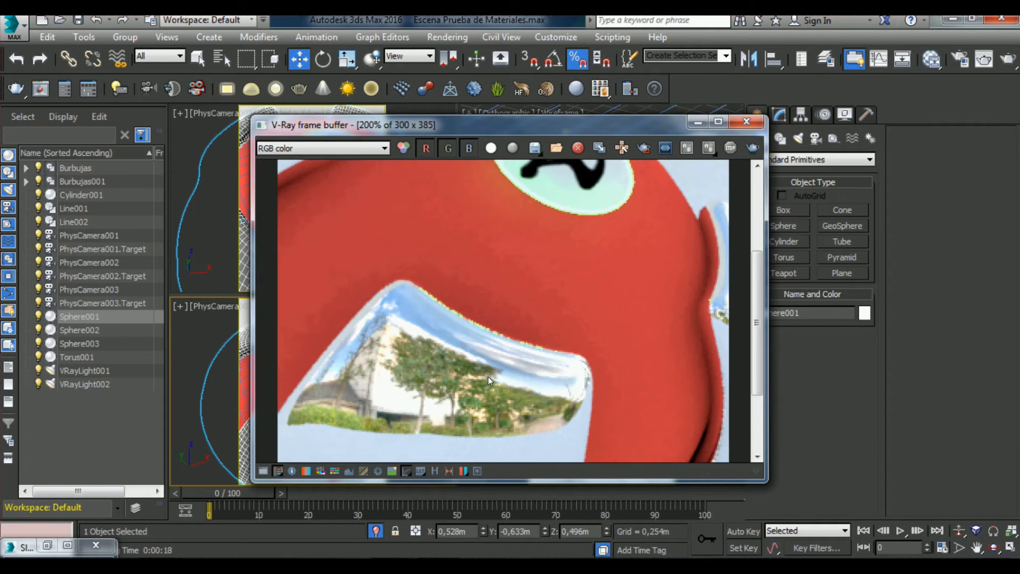
middle_drag(495, 358, 514, 309)
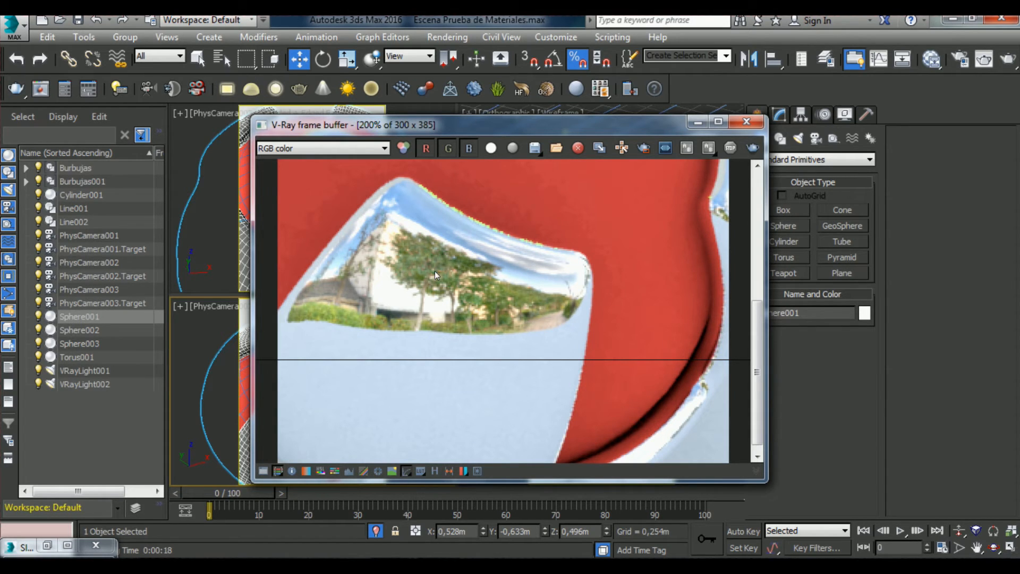
scroll(434, 271, down, 1)
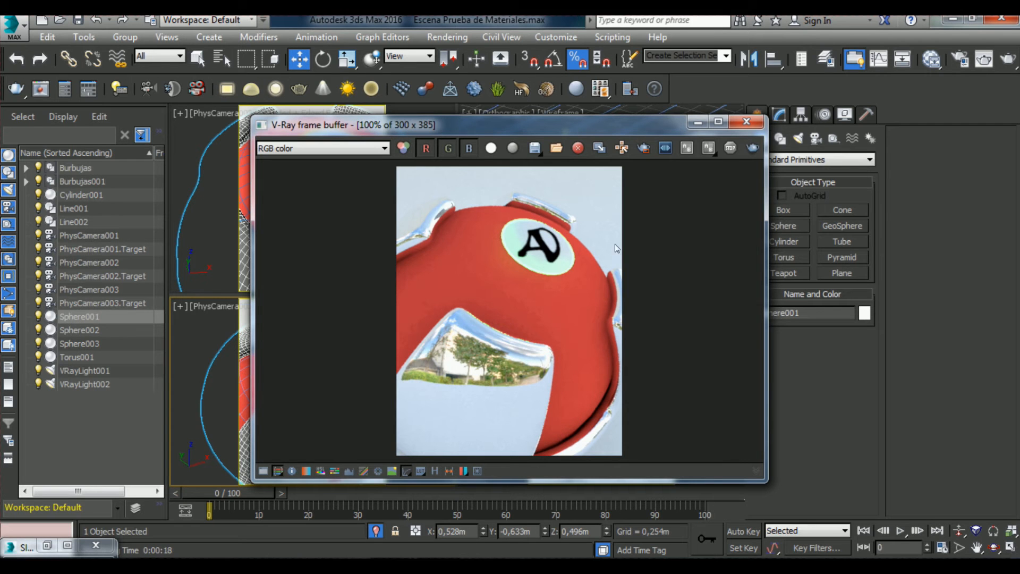
click(746, 122)
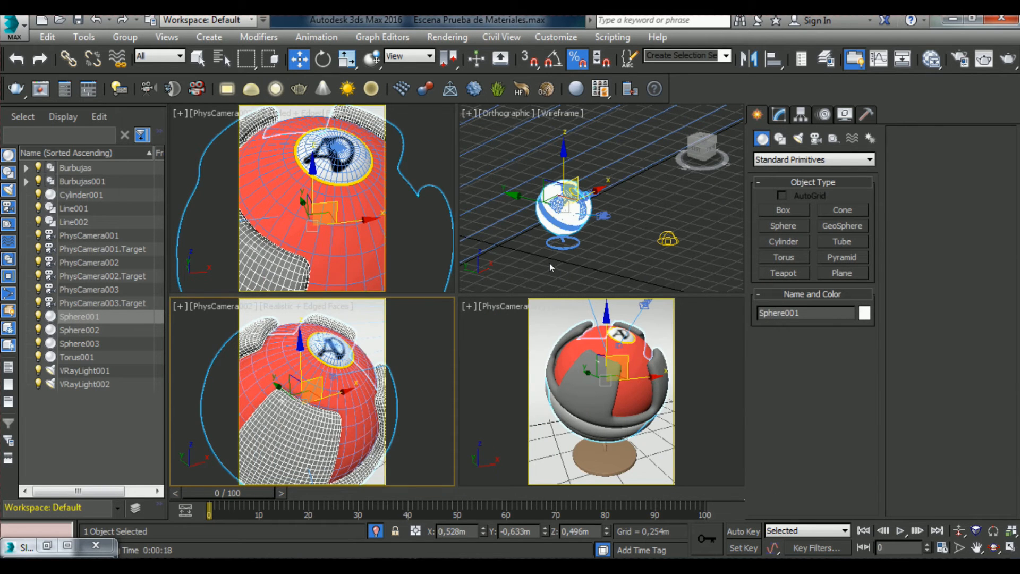
- Enable Fresnel reflections on the esfera modelada material and render the PhysCamera002 view to check them
key(m)
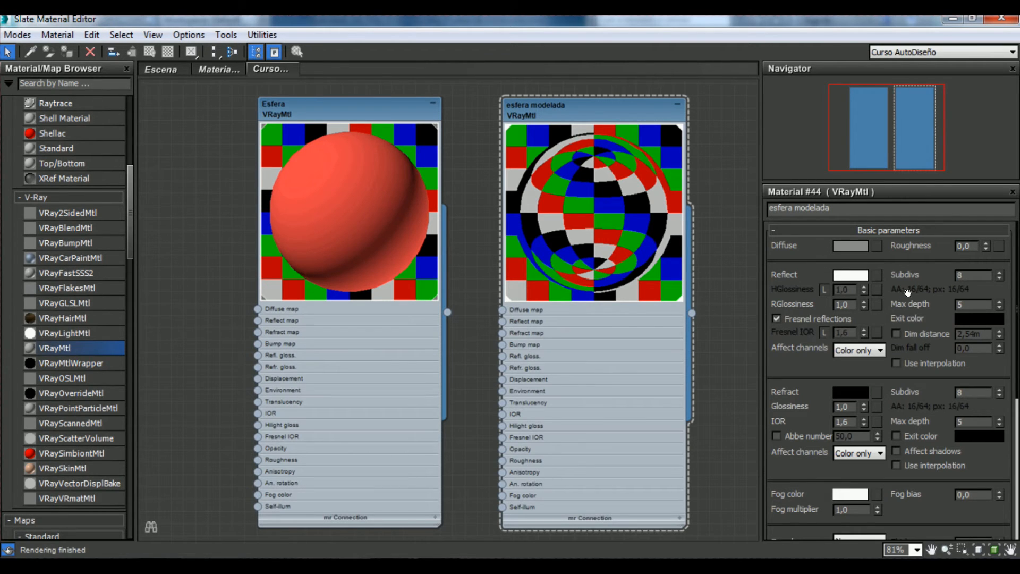
click(951, 22)
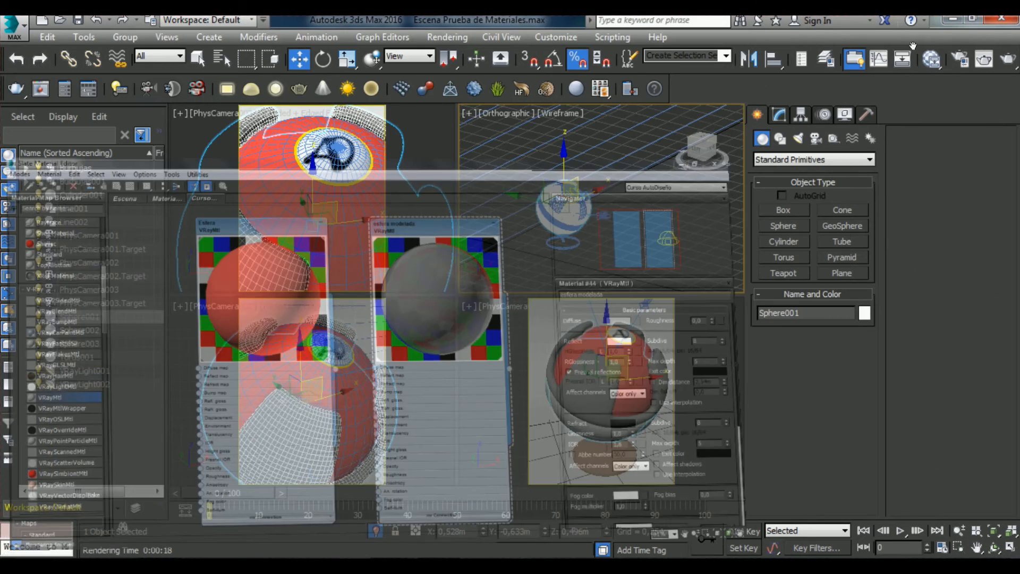
key(shift+q)
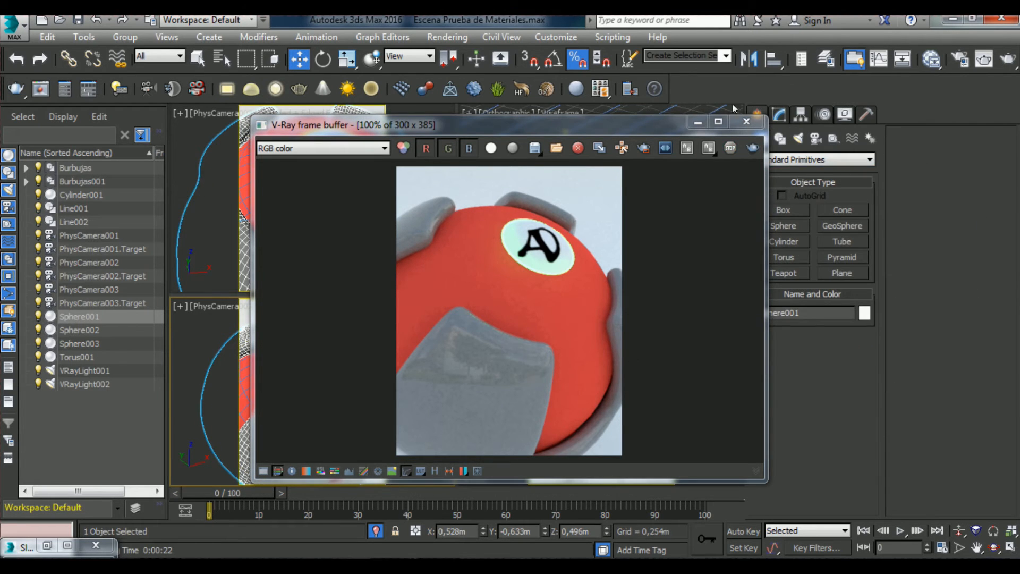
click(746, 122)
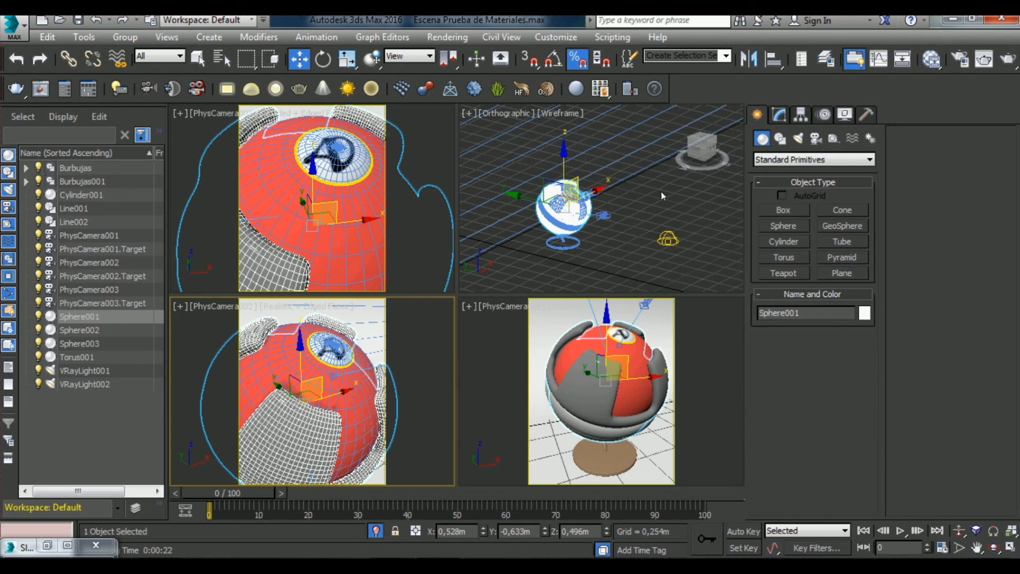
right_click(631, 231)
key(m)
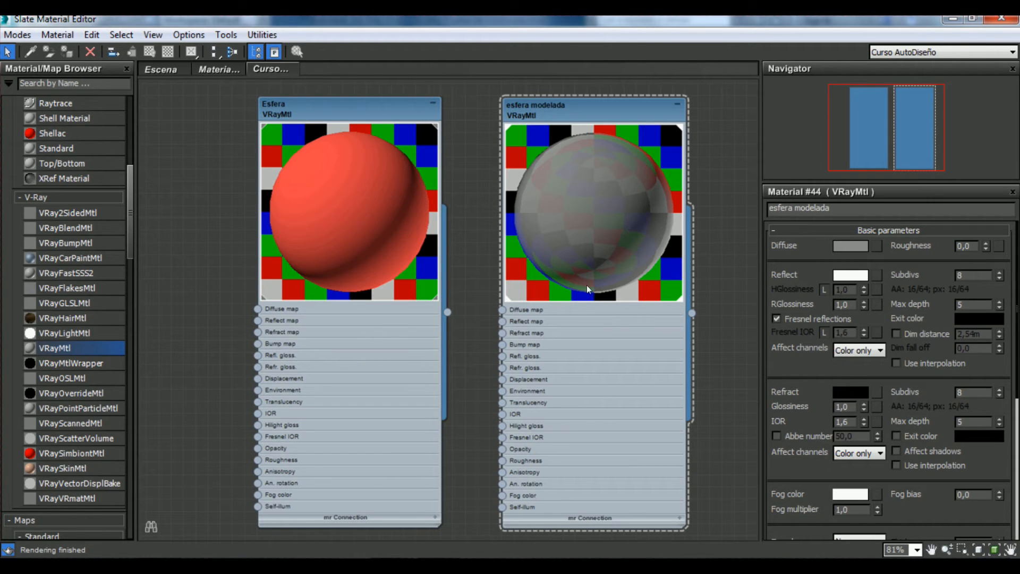
- Reposition the Esfera and esfera modelada nodes in the view and disable Fresnel reflections on esfera modelada
click(266, 113)
drag(266, 113, 180, 113)
drag(552, 108, 452, 109)
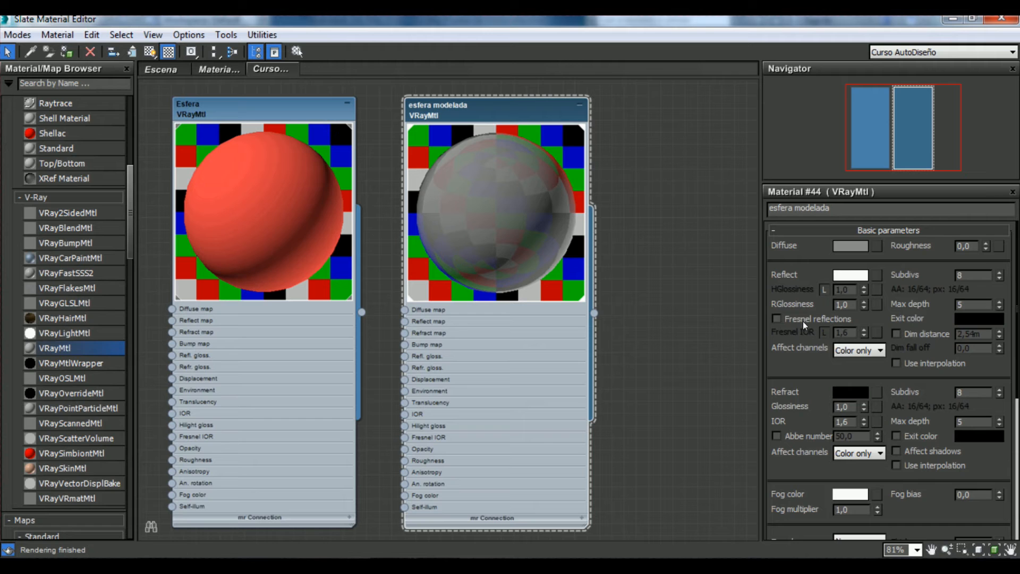
- Set the reflection colour of the esfera modelada material to a very dark grey with RGB 10, 10, 10
click(848, 276)
click(443, 114)
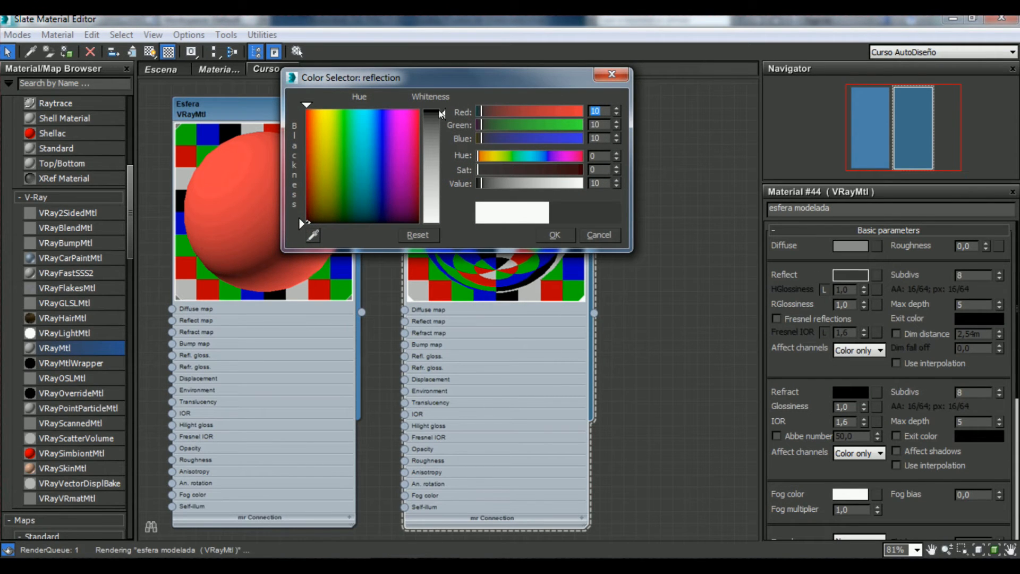
click(554, 234)
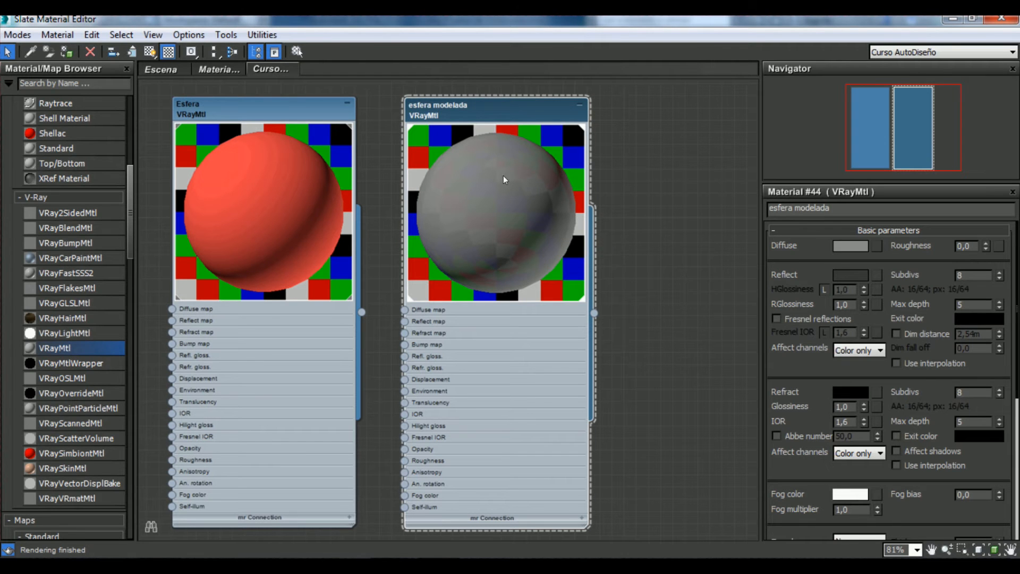
- Render the PhysCamera002 view, examine the faint reflections on the modelled sphere parts, and return to the material editor
click(953, 18)
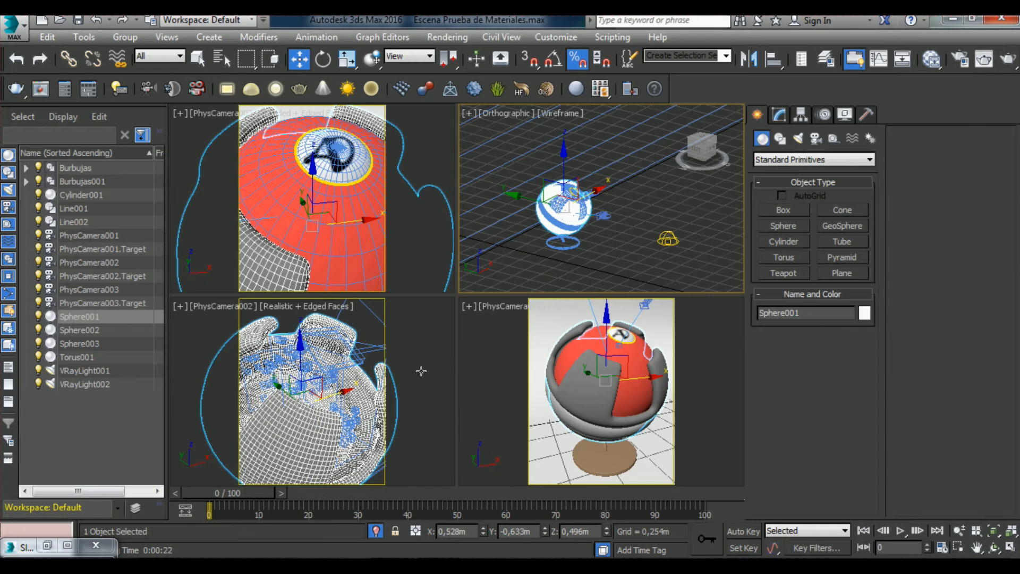
right_click(398, 373)
key(shift+q)
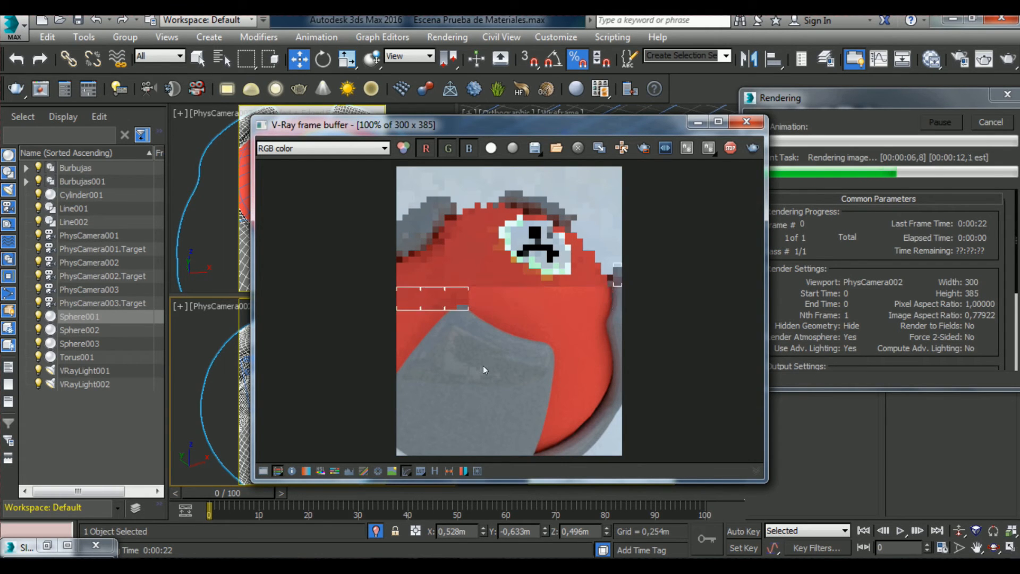
scroll(498, 374, up, 1)
scroll(498, 374, down, 1)
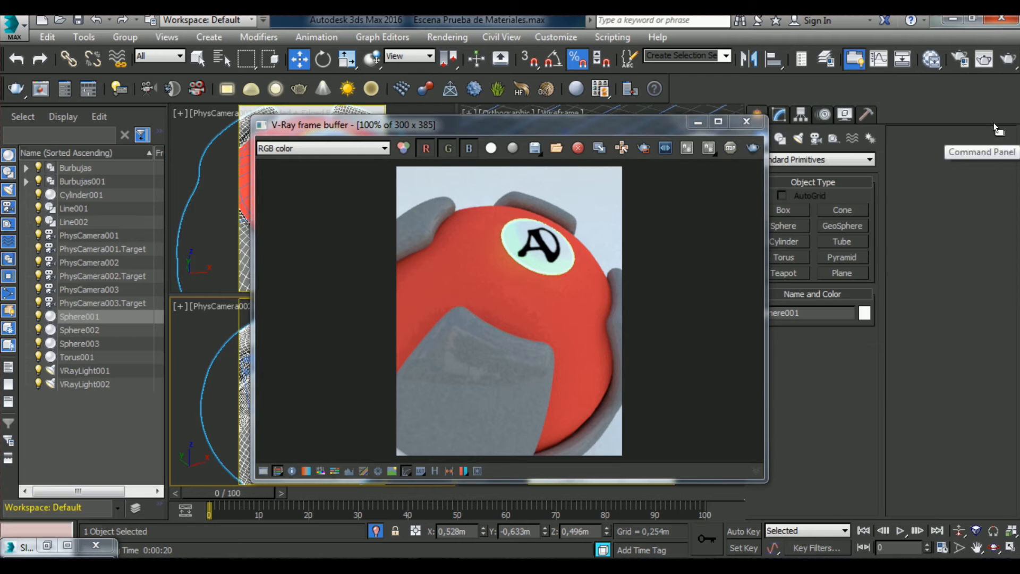
click(747, 121)
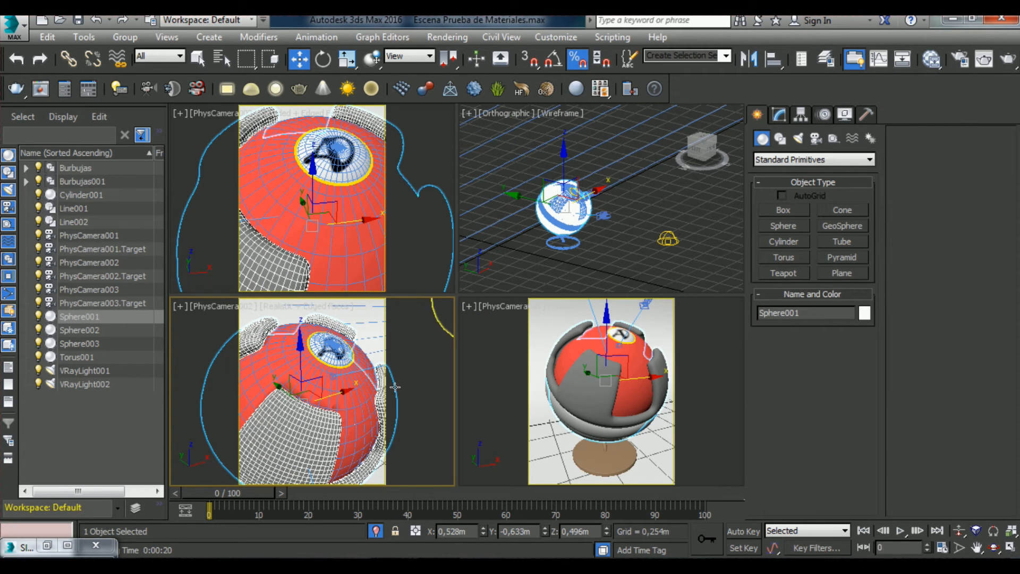
key(m)
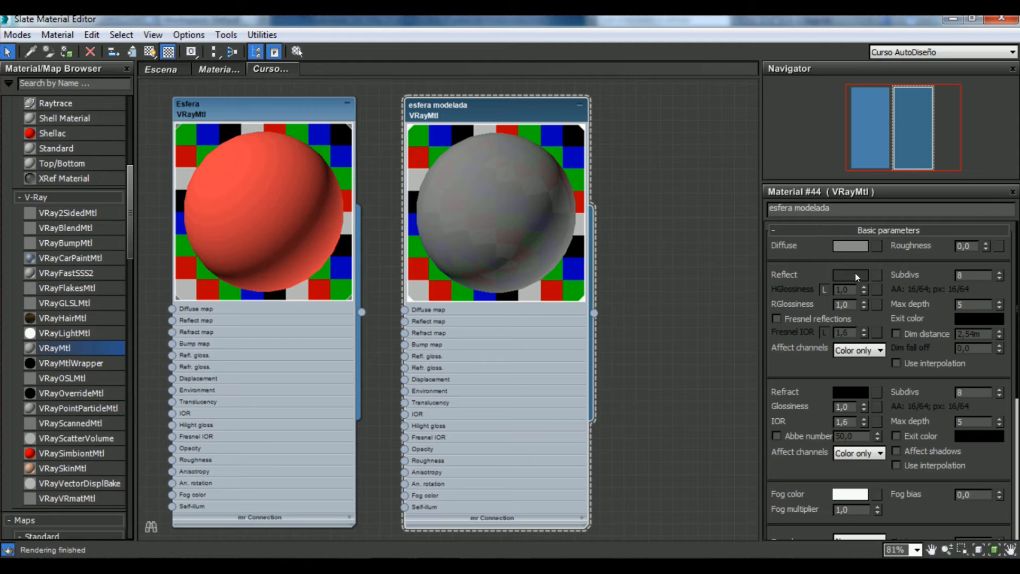
- Set the reflection colour of the esfera modelada material to black and enable its Fresnel reflections
mouse_move(499, 116)
mouse_down()
mouse_move(569, 119)
mouse_move(514, 102)
mouse_move(481, 119)
mouse_up()
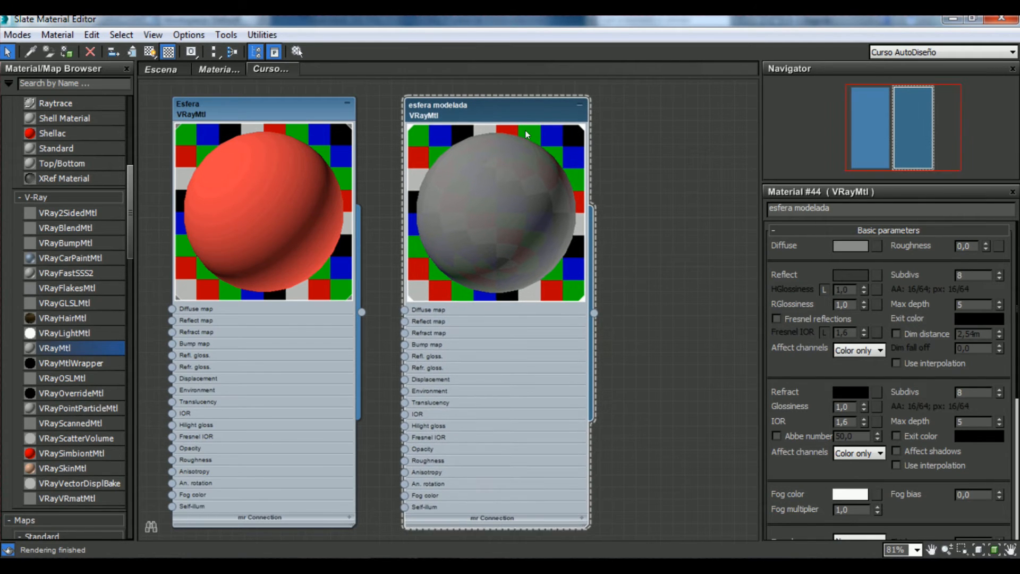
click(862, 273)
click(558, 231)
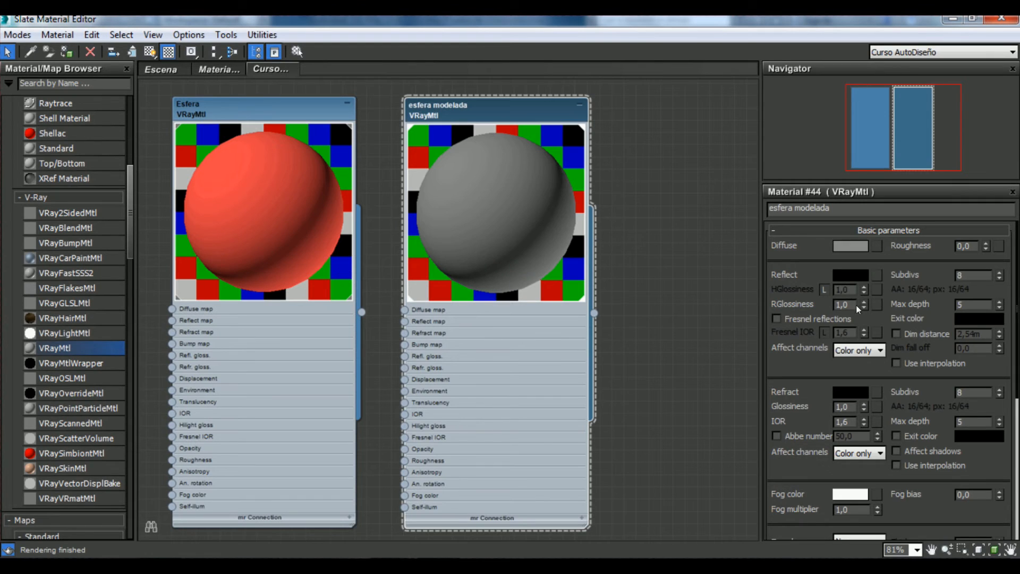
click(817, 320)
- Swap the Esfera and esfera modelada nodes, align them side by side, and show the Esfera material's parameters
drag(291, 112, 597, 124)
drag(439, 105, 292, 117)
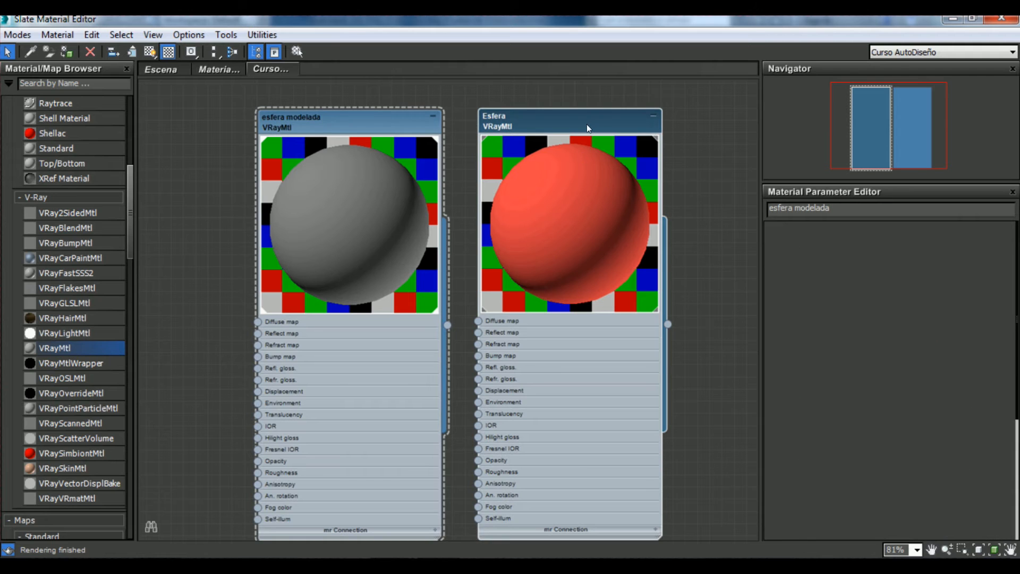
drag(583, 126, 570, 111)
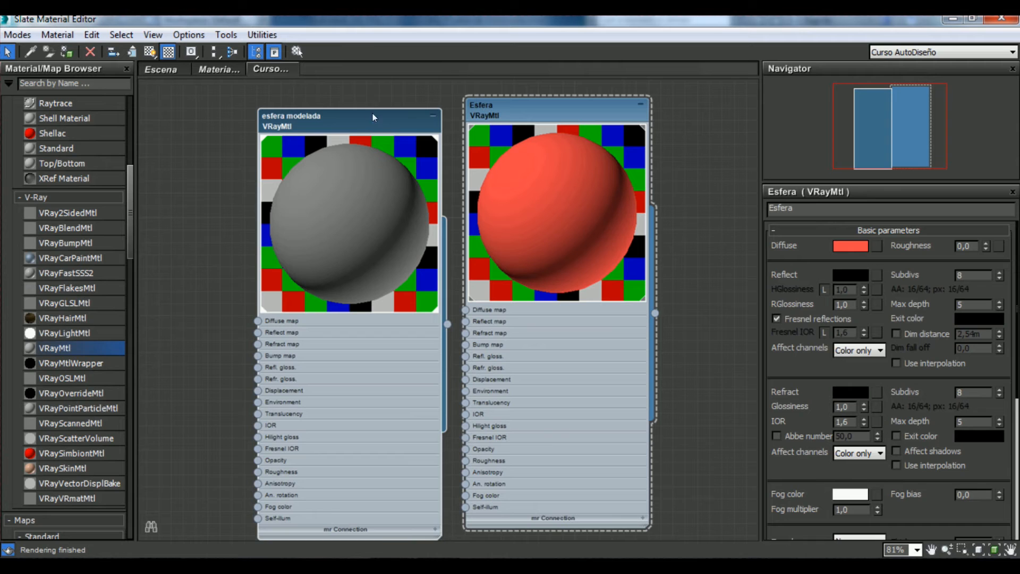
drag(371, 114, 371, 104)
- Set the Esfera material's reflection colour to pure white and move the esfera modelada node farther away from it
click(849, 275)
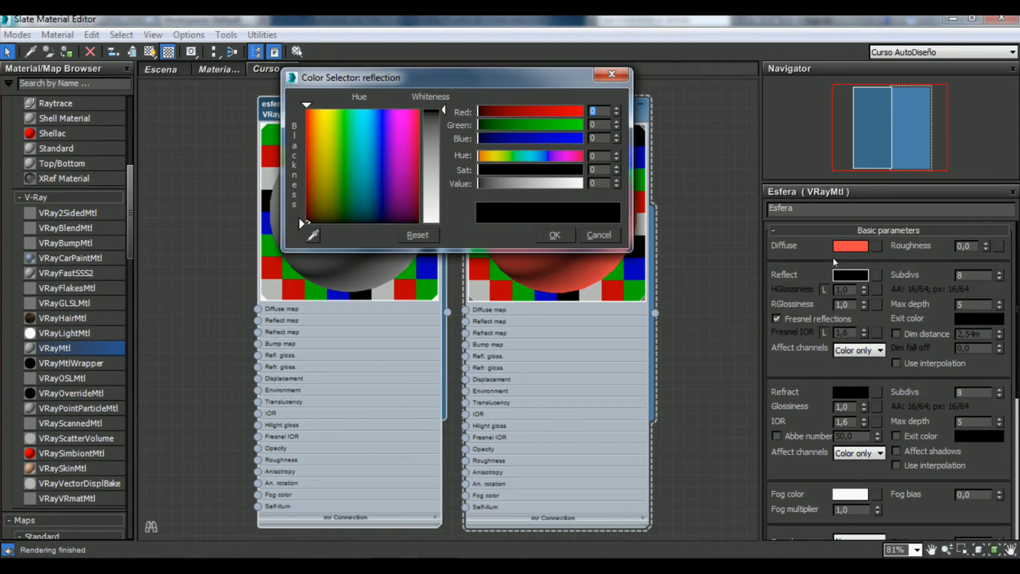
drag(437, 108, 436, 223)
click(555, 235)
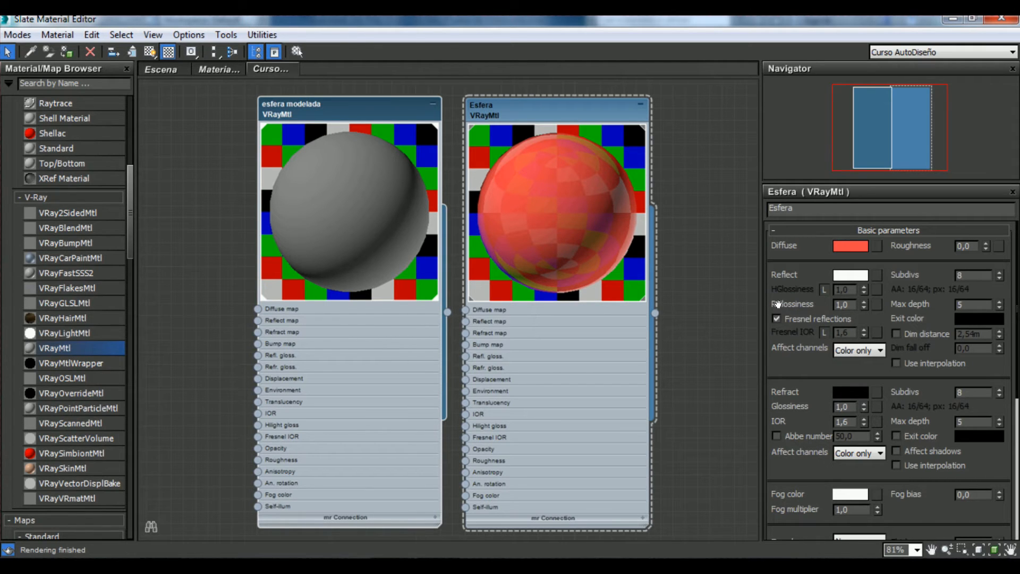
drag(411, 107, 313, 104)
drag(557, 122, 556, 127)
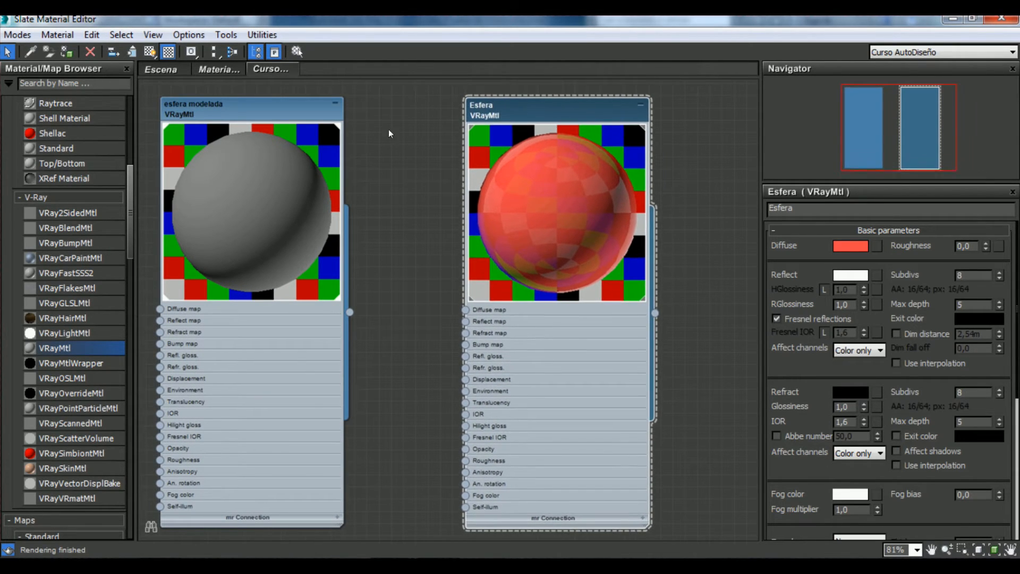
mouse_move(310, 112)
mouse_down()
mouse_move(319, 113)
mouse_move(309, 111)
mouse_up()
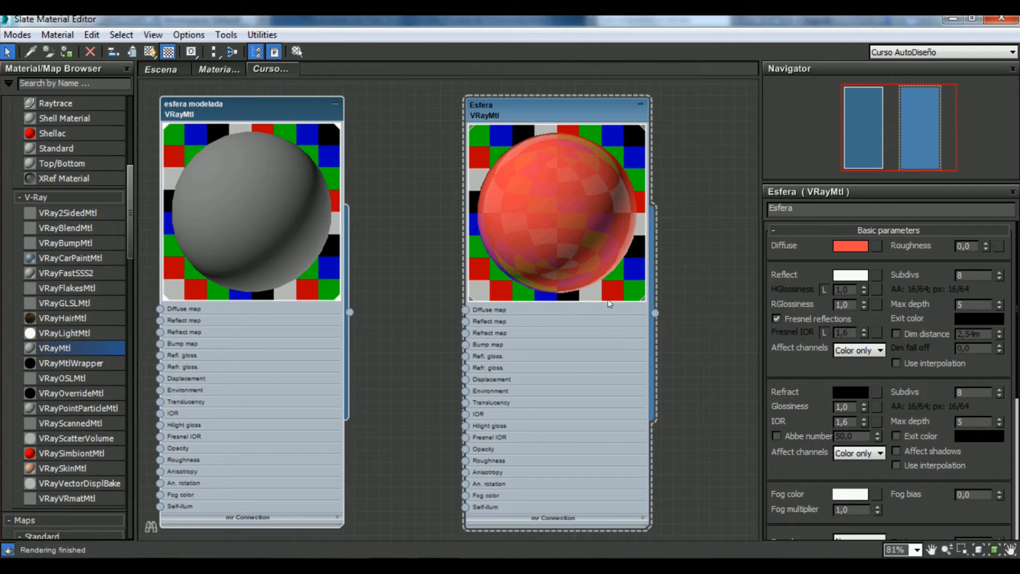
- Set the reflection glossiness (RGlossiness) of the Esfera material to 0,8
double_click(845, 304)
text(0,8)
key(Return)
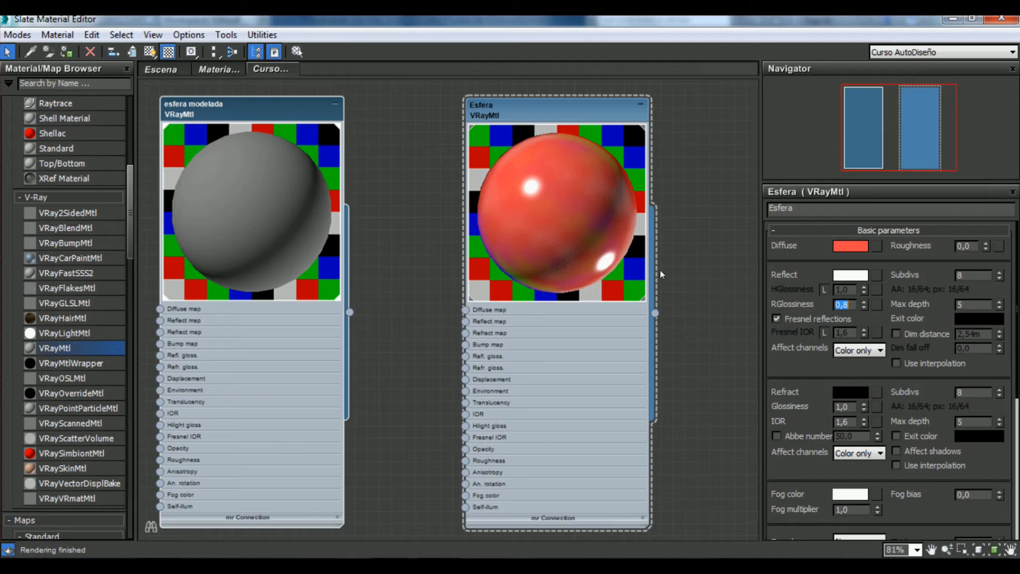
- Lower the reflection glossiness (RGlossiness) of the Esfera material to 0,6
click(849, 304)
key(BackSpace)
text(6)
key(Return)
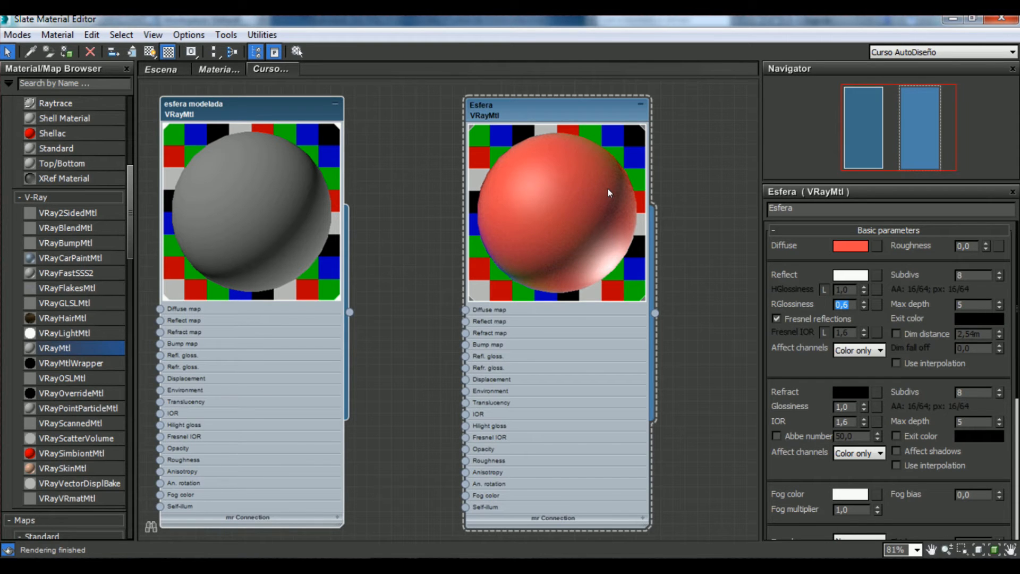
- Render the PhysCamera002 view to examine the blurry reflections on the red sphere, and return to the material editor
click(953, 20)
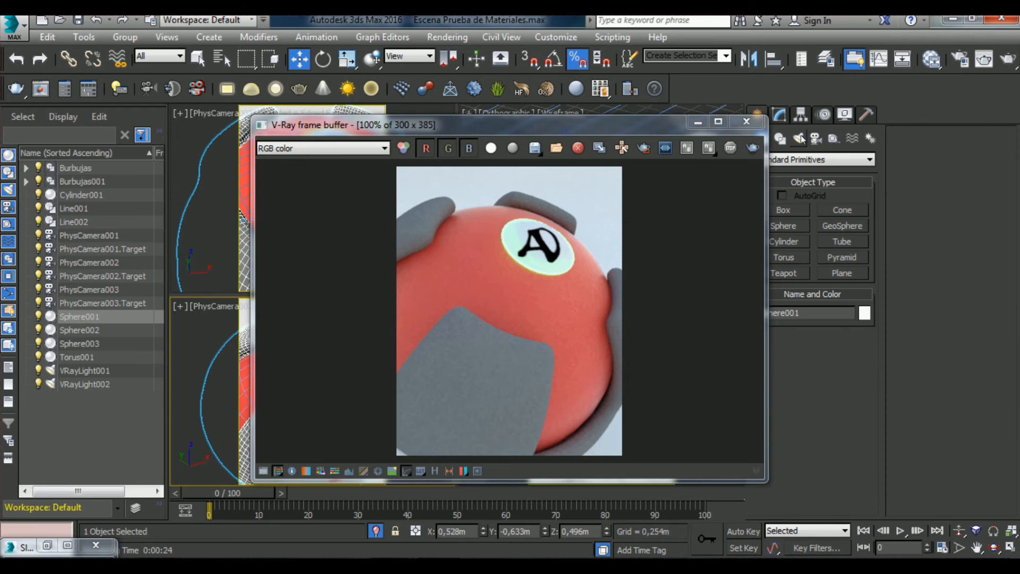
click(746, 121)
key(m)
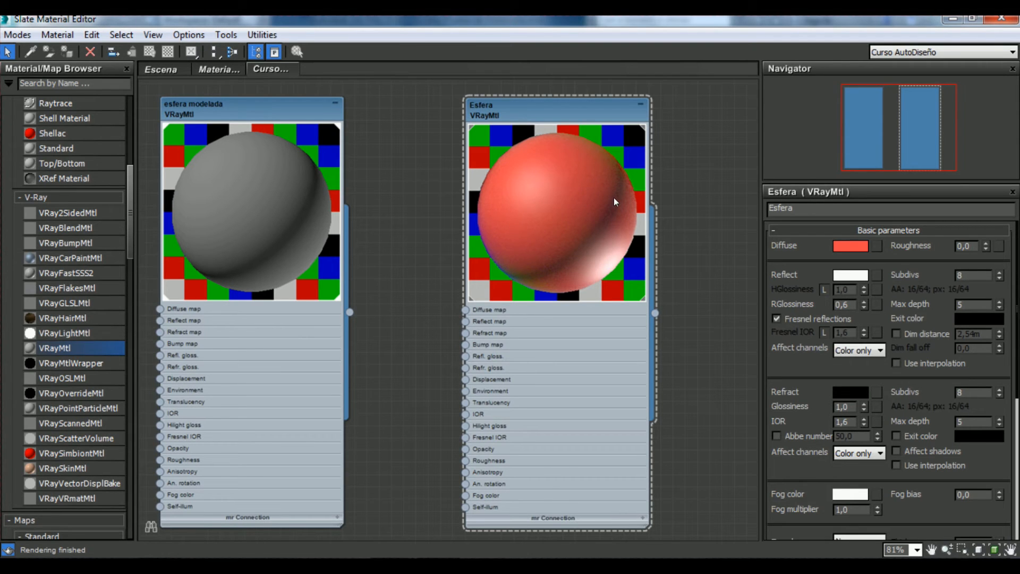
- Set the reflection subdivisions of the Esfera material to 30 and compare its preview with esfera modelada
scroll(570, 231, up, 5)
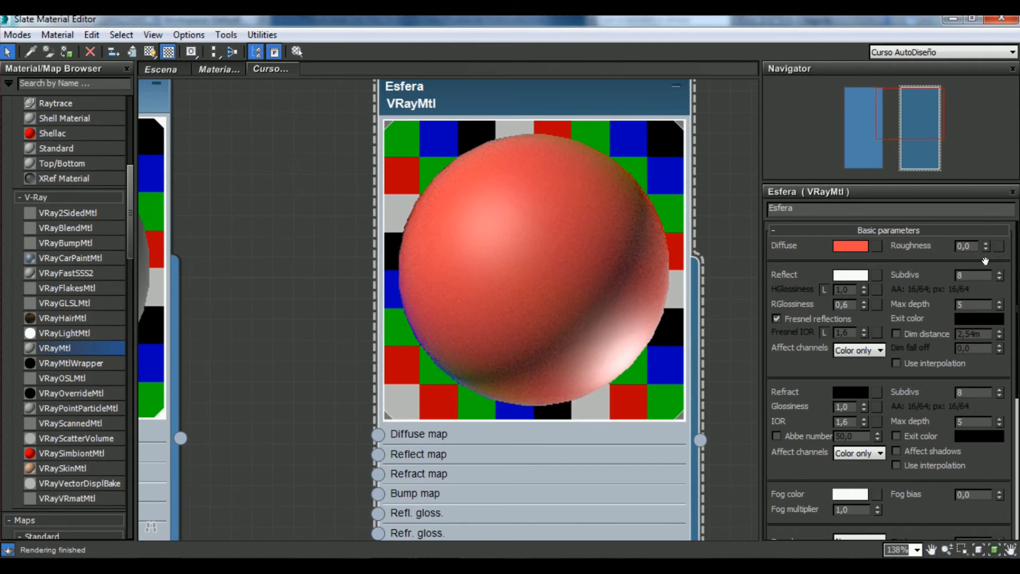
double_click(987, 276)
text(30)
key(Return)
scroll(382, 247, down, 1)
scroll(404, 241, down, 4)
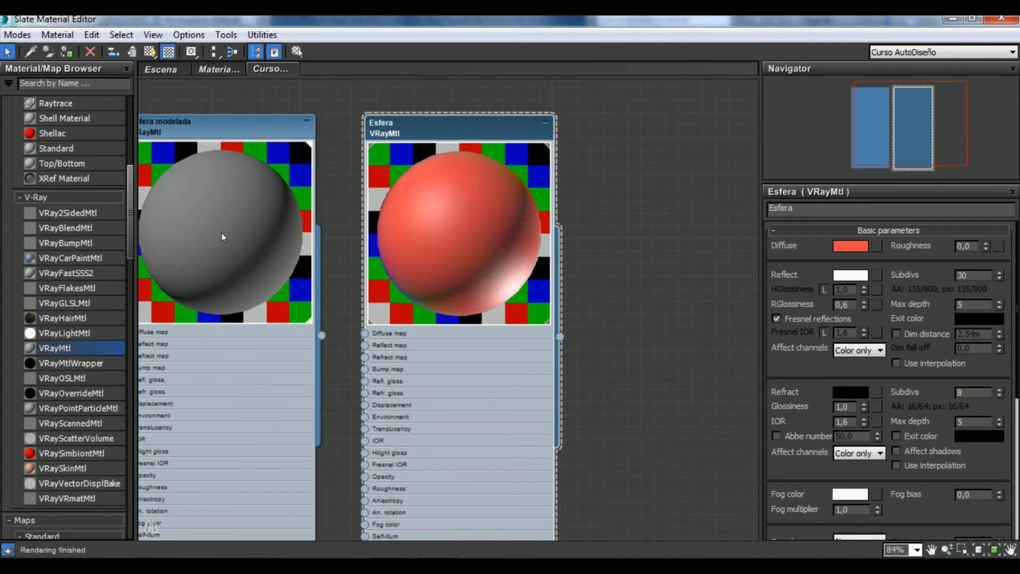
scroll(484, 190, down, 2)
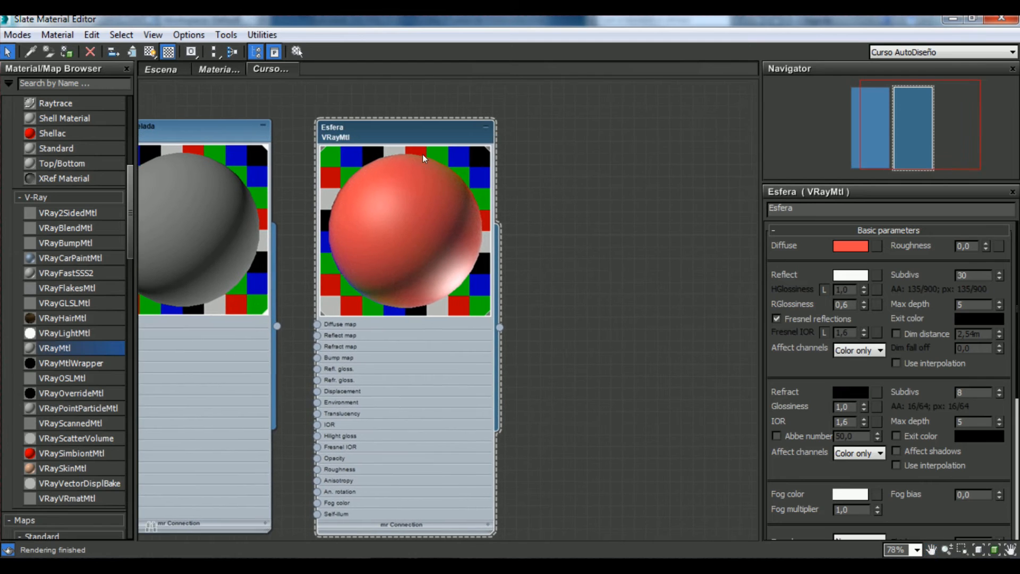
- Duplicate the Esfera material node beside the original and rename the copy Vidrio
shift+drag(411, 132, 615, 136)
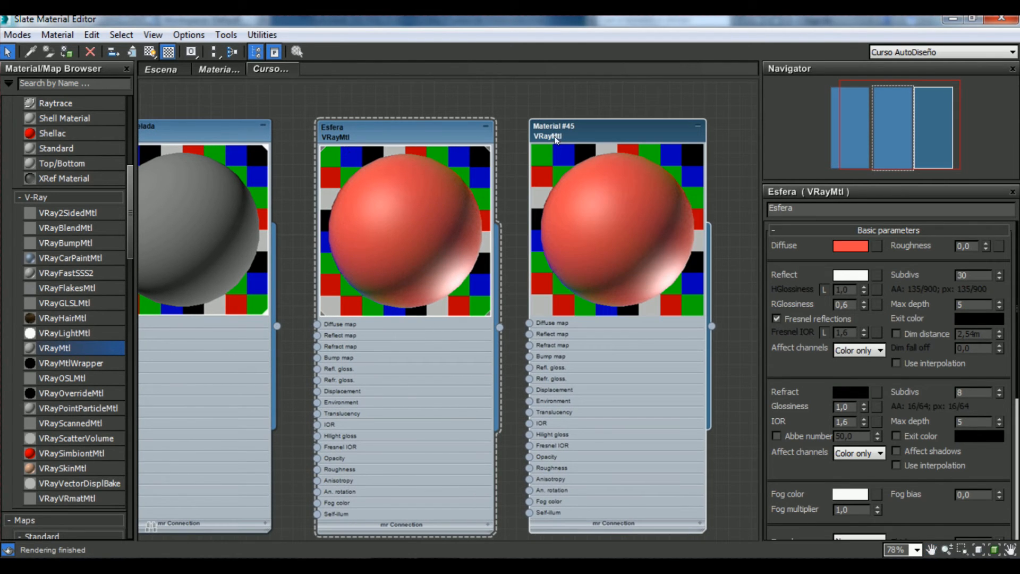
double_click(589, 137)
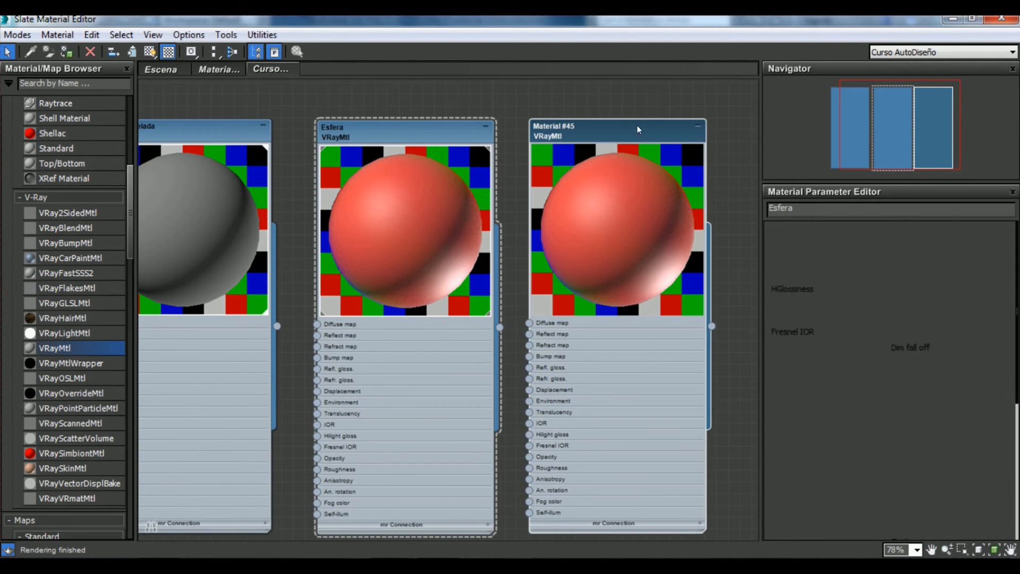
drag(821, 204, 741, 206)
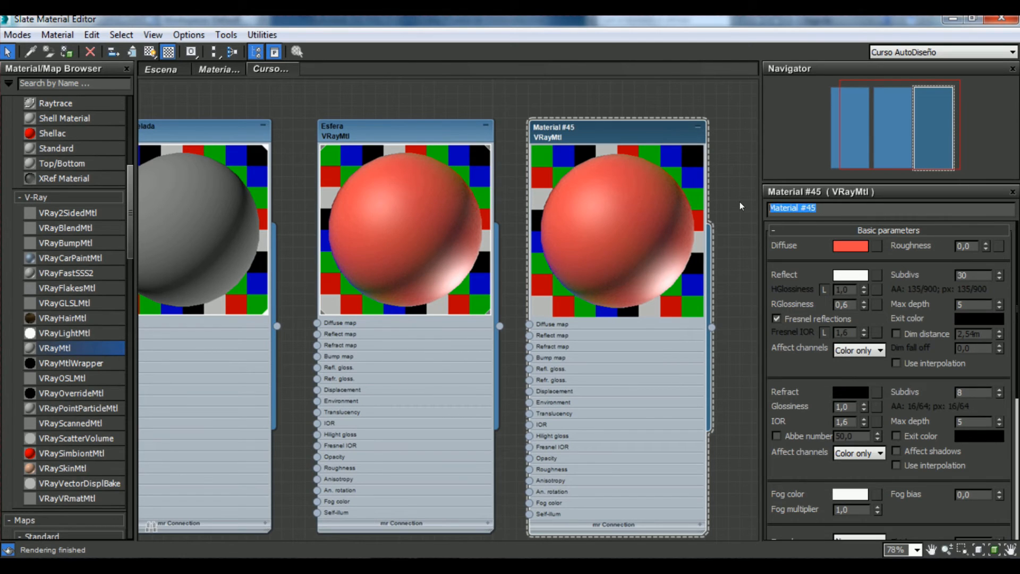
text(Vidrio)
key(Return)
- Try setting the Vidrio copy's reflection colour to black, and undo the change
click(850, 275)
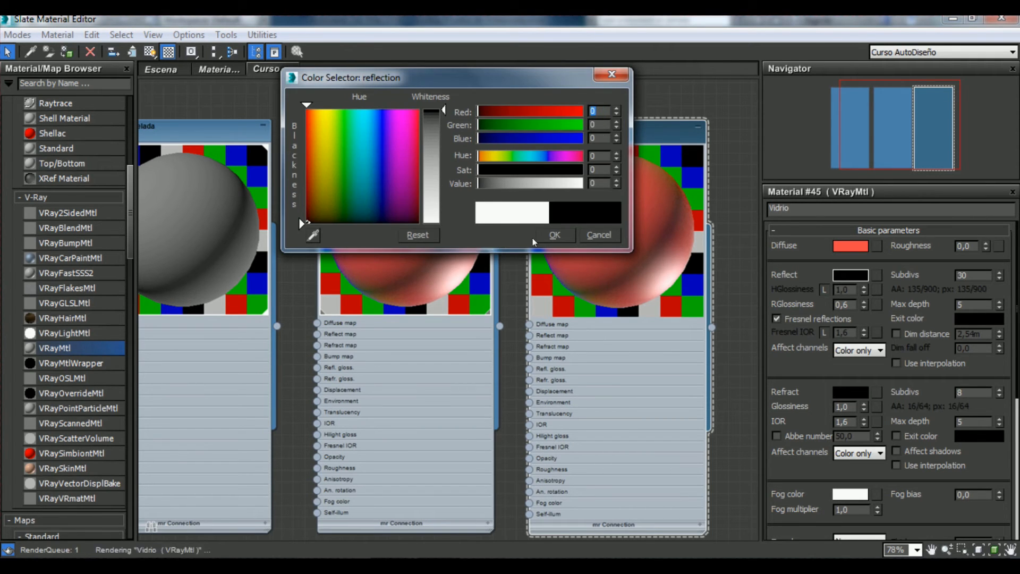
click(539, 238)
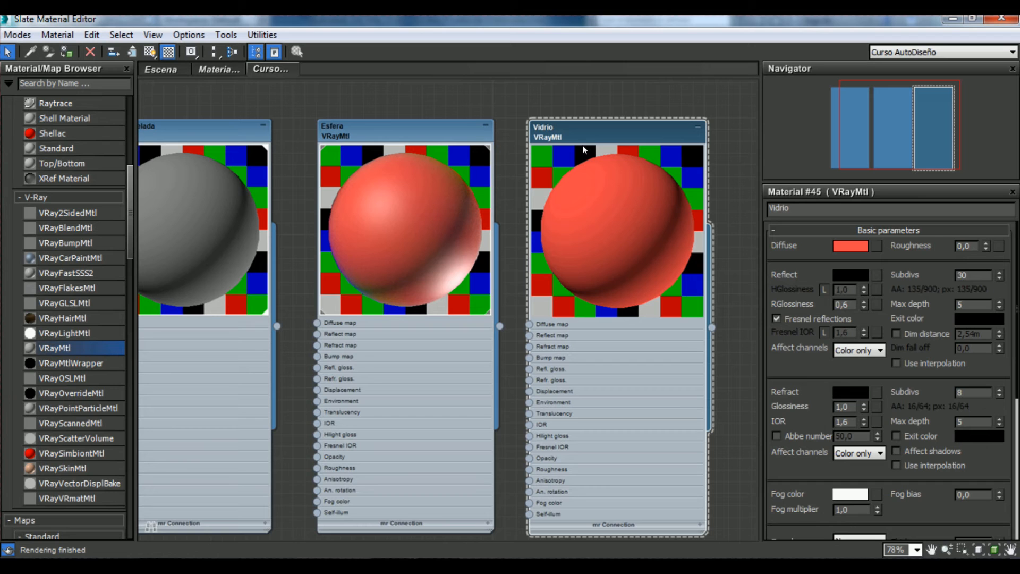
key(ctrl+z)
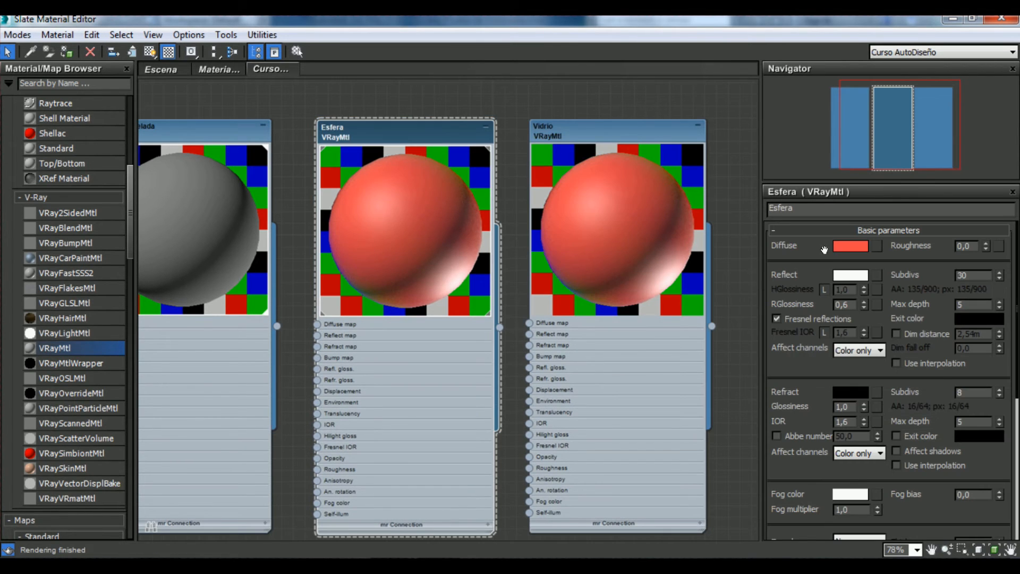
- Set the reflection colour of the Esfera material to black
click(850, 275)
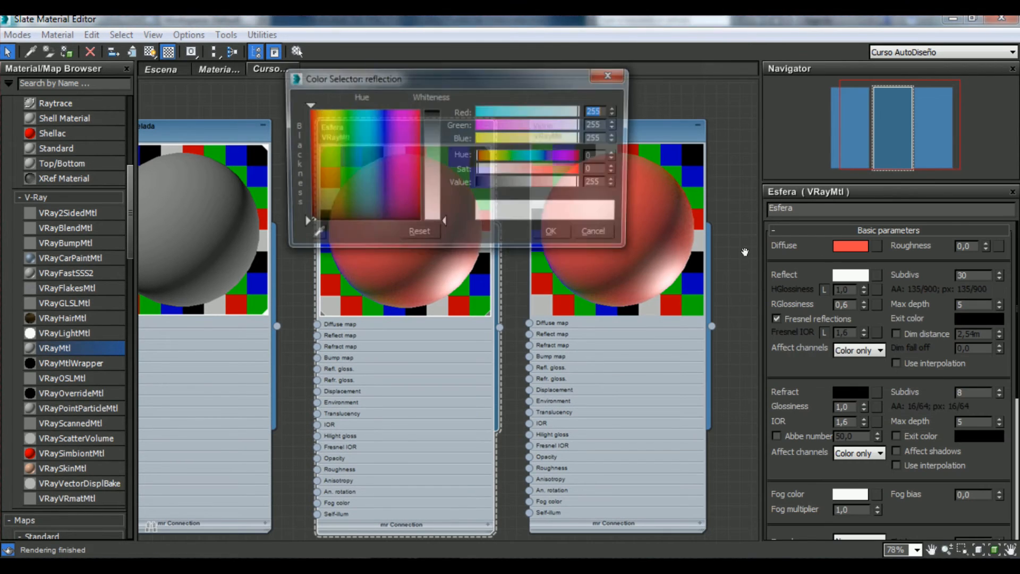
drag(426, 176, 437, 109)
click(559, 235)
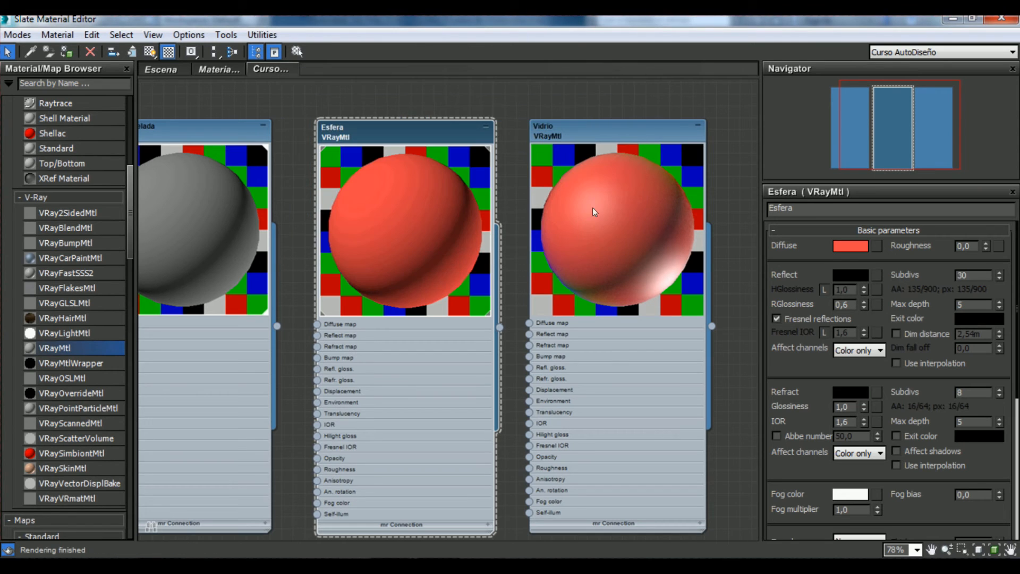
- Select the Vidrio material and set its reflection colour to black
click(629, 128)
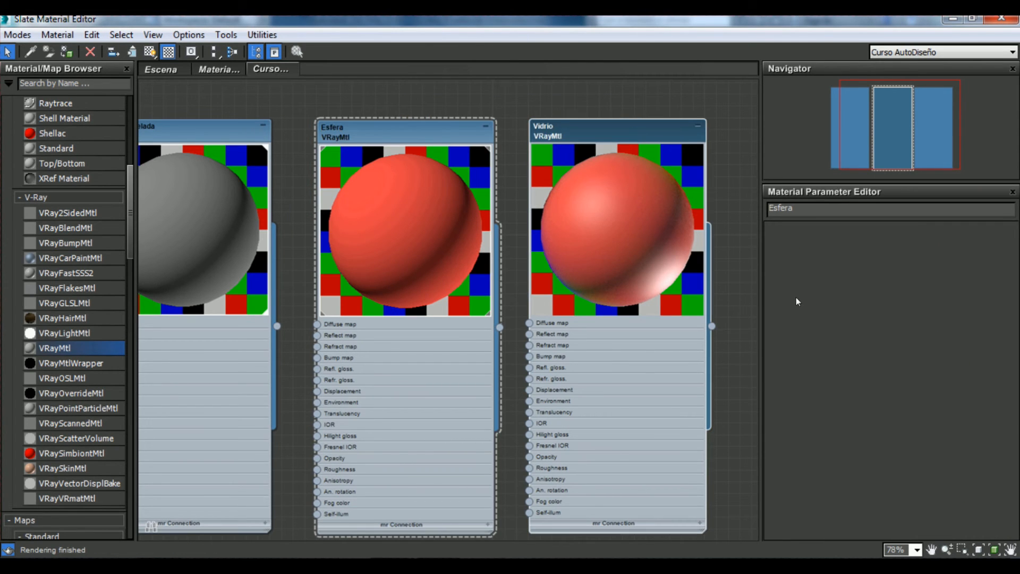
click(849, 274)
drag(443, 222, 443, 110)
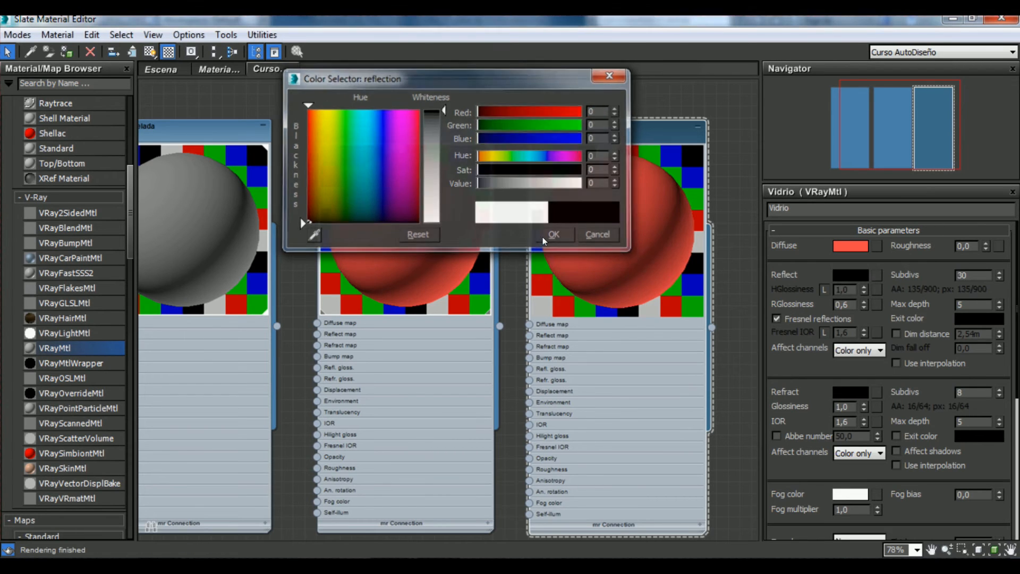
click(544, 236)
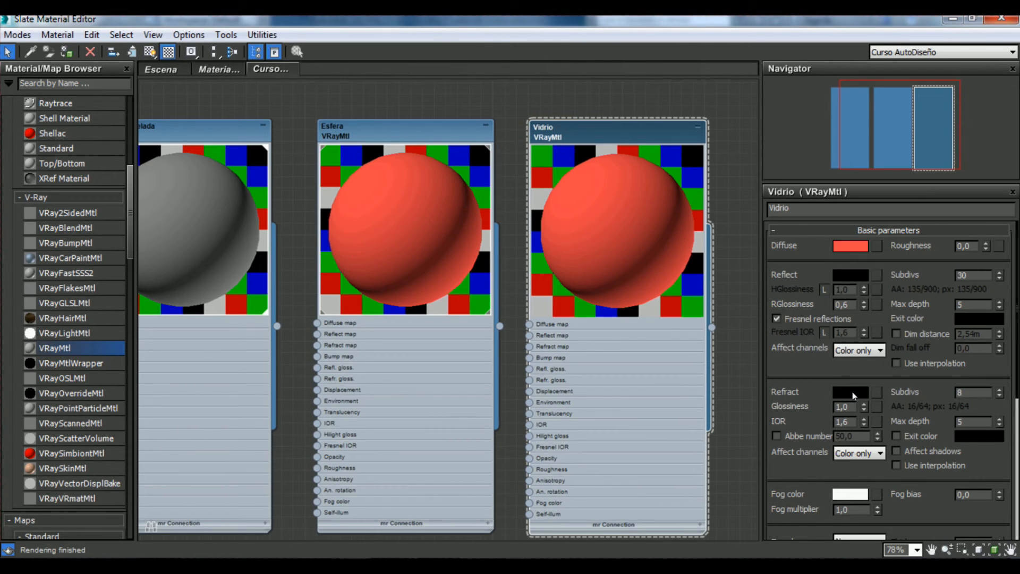
- Set the Vidrio material's reflection colour to a mid grey with red, green and blue at 128
click(854, 279)
drag(443, 129, 443, 164)
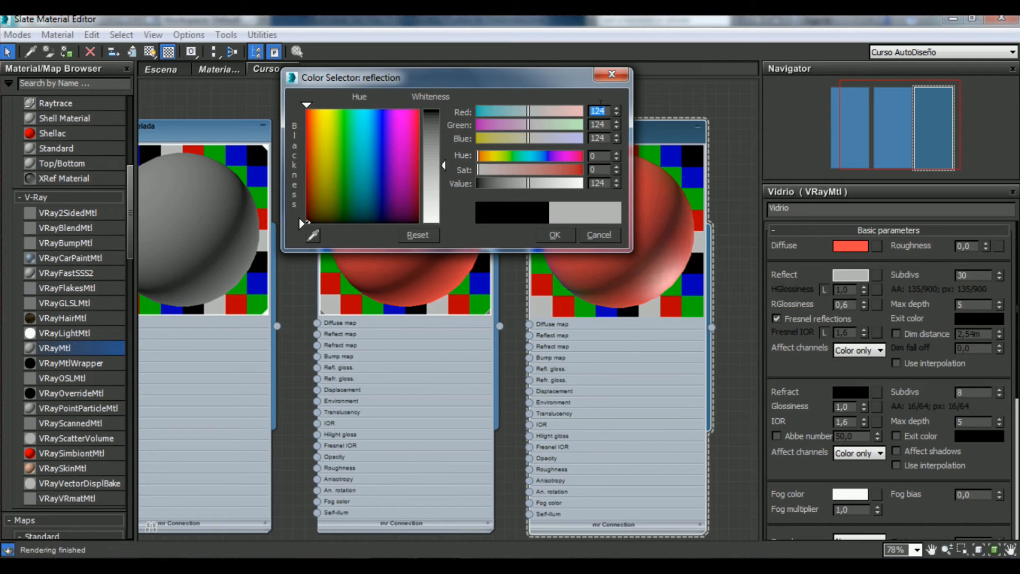
text(128)
key(Tab)
text(128)
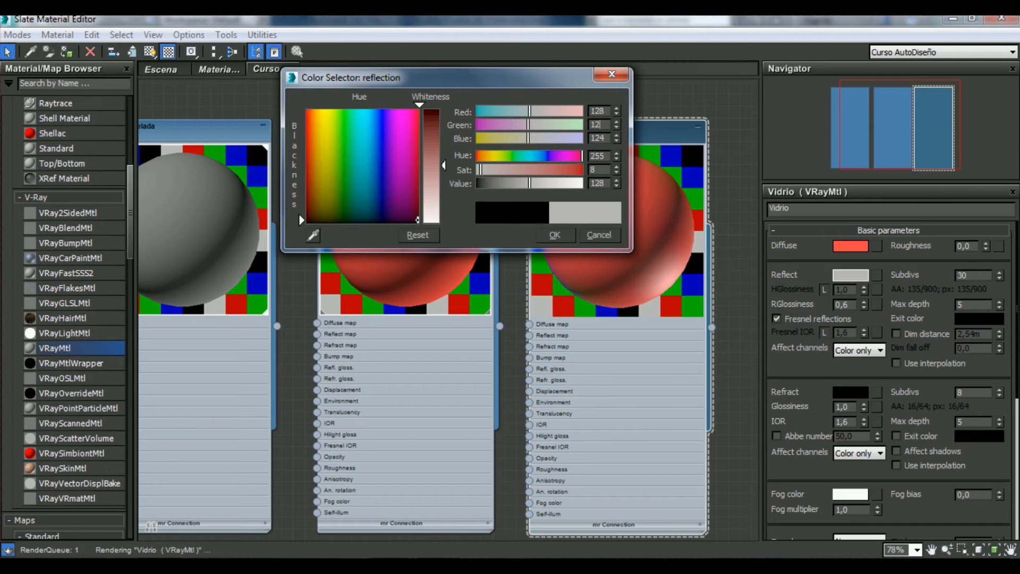
key(Tab)
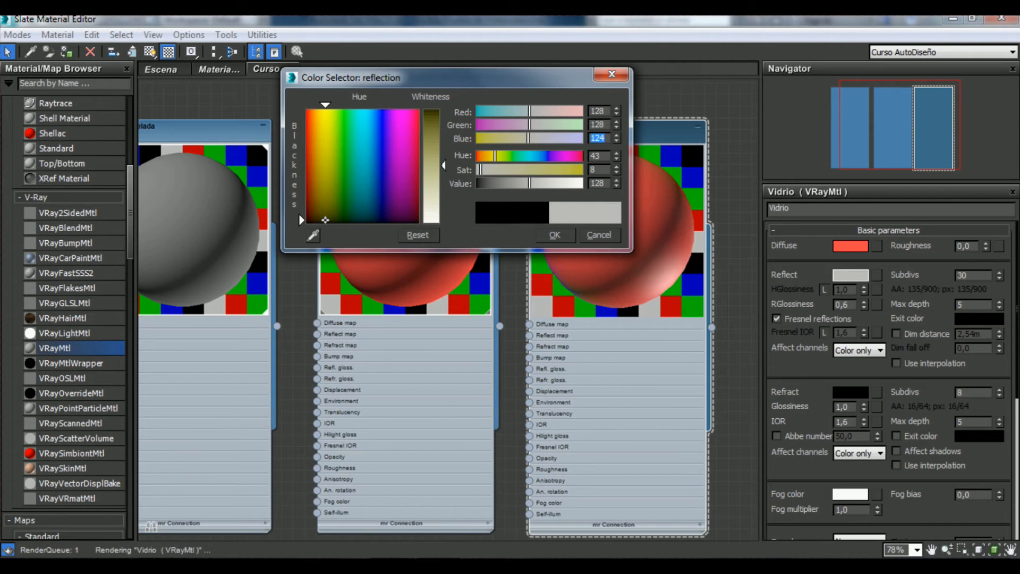
text(128)
key(Tab)
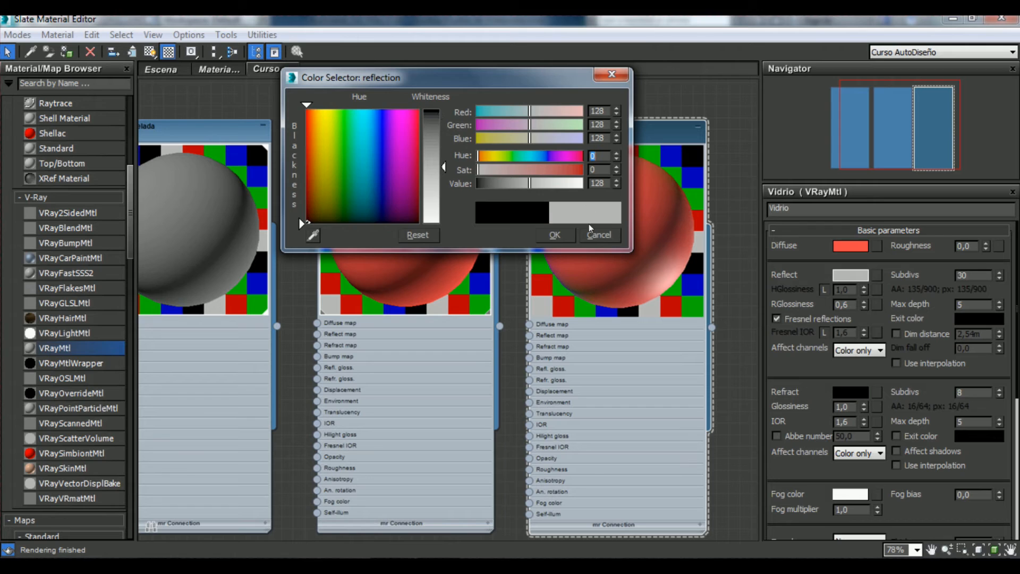
click(556, 235)
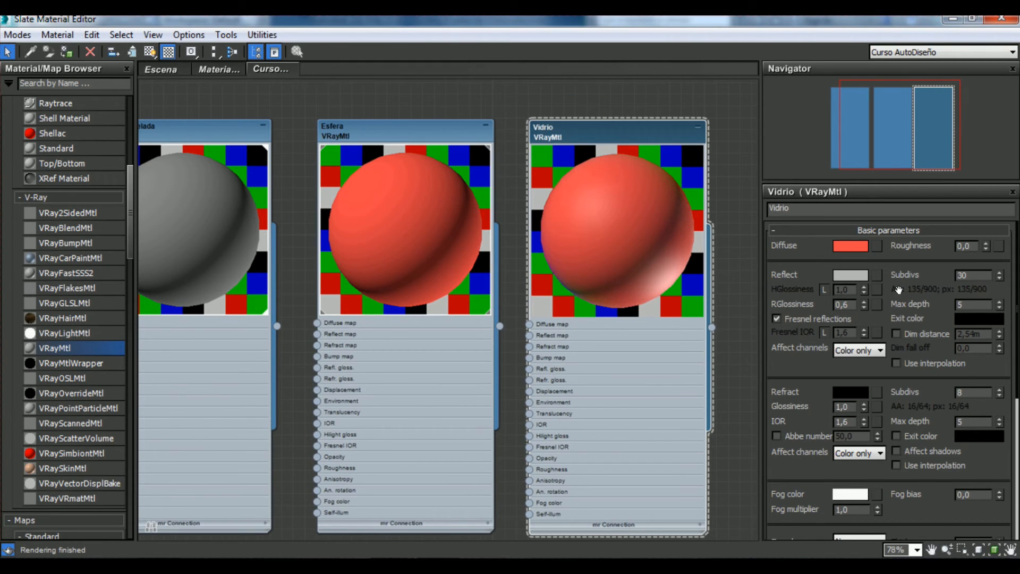
- Set Vidrio's reflection glossiness to 0,95 and move the Esfera node farther away from the Vidrio node
double_click(842, 304)
text(0,95)
key(Return)
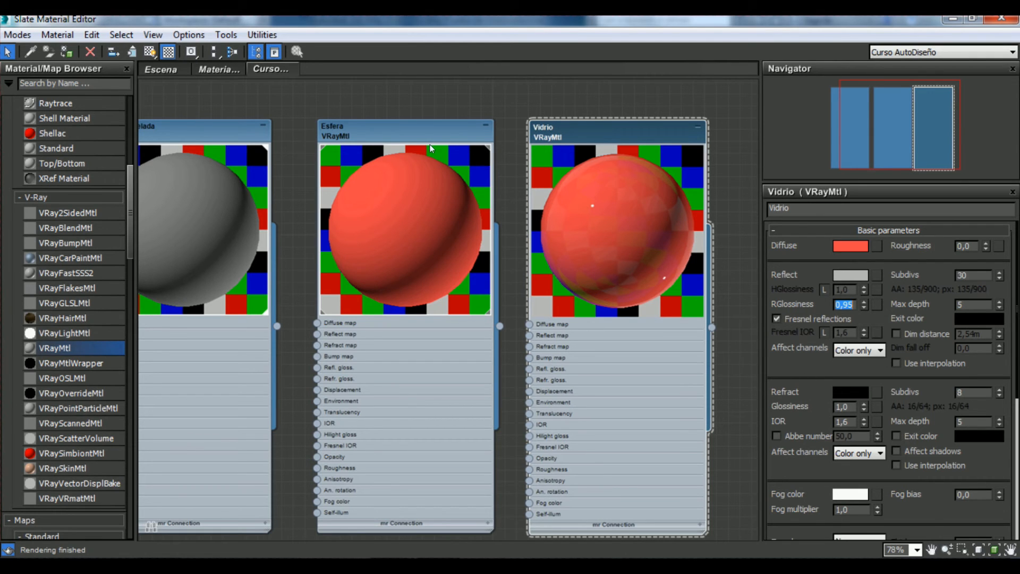
drag(422, 135, 388, 137)
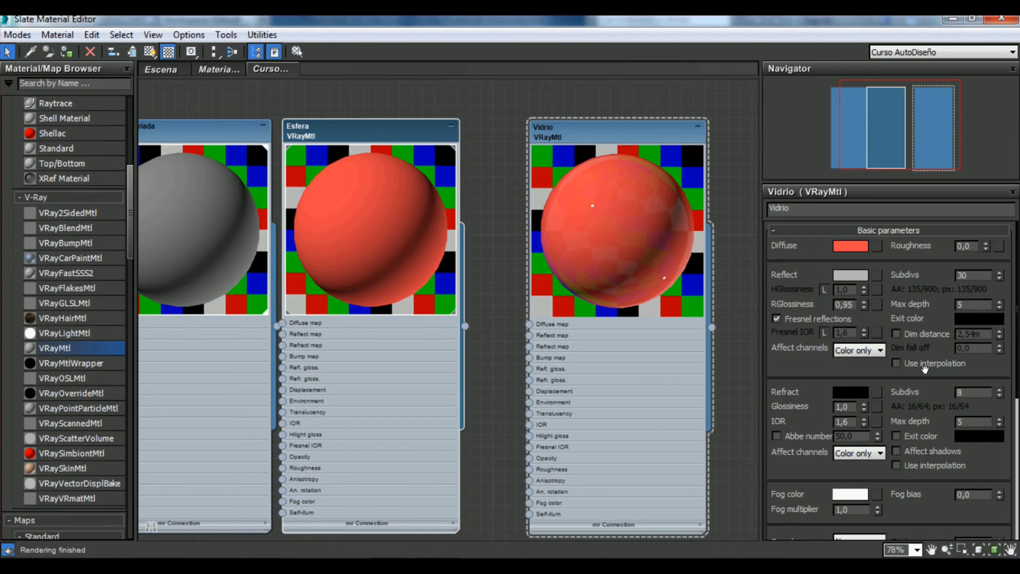
- Set Vidrio's refraction colour to pure white (255, 255, 255)
click(850, 392)
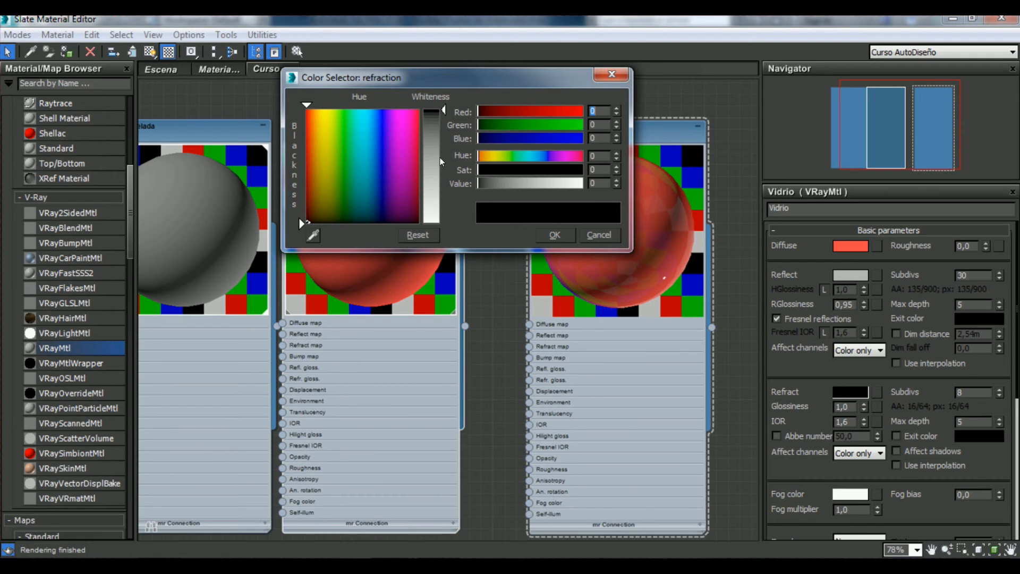
drag(440, 157, 441, 224)
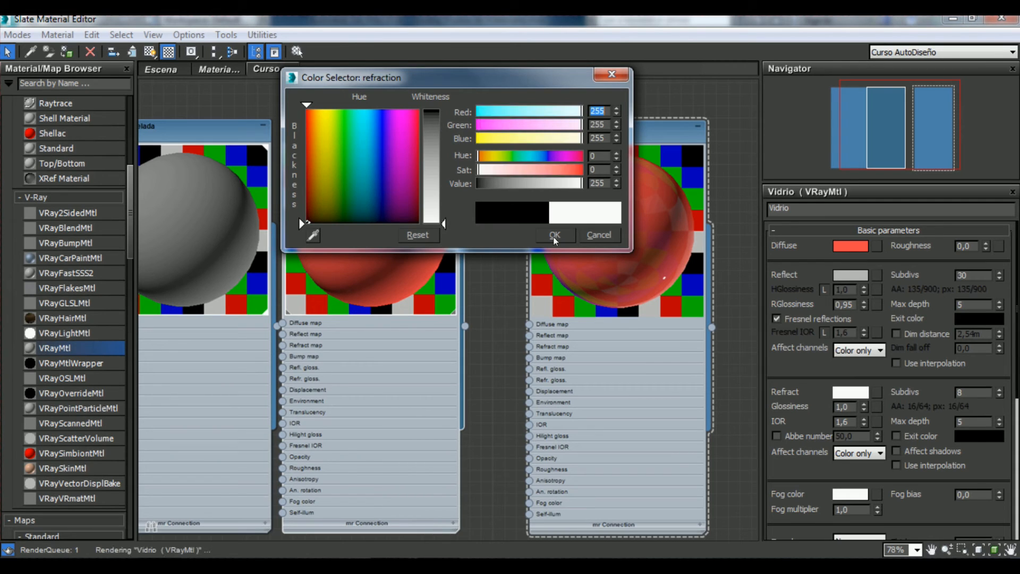
click(553, 238)
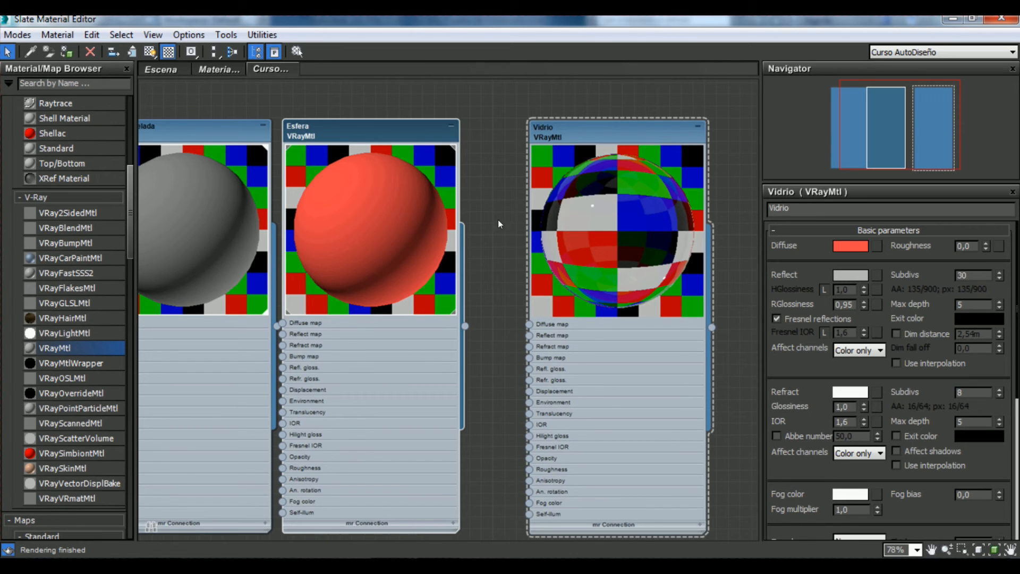
- Compare the Vidrio preview without and with the checkered background, leaving the background on
click(167, 53)
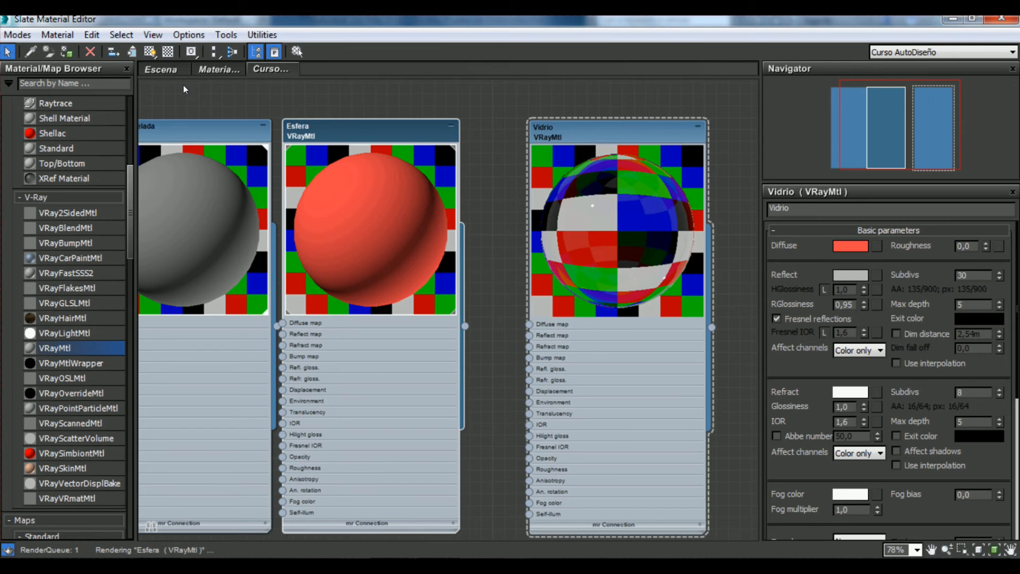
click(168, 52)
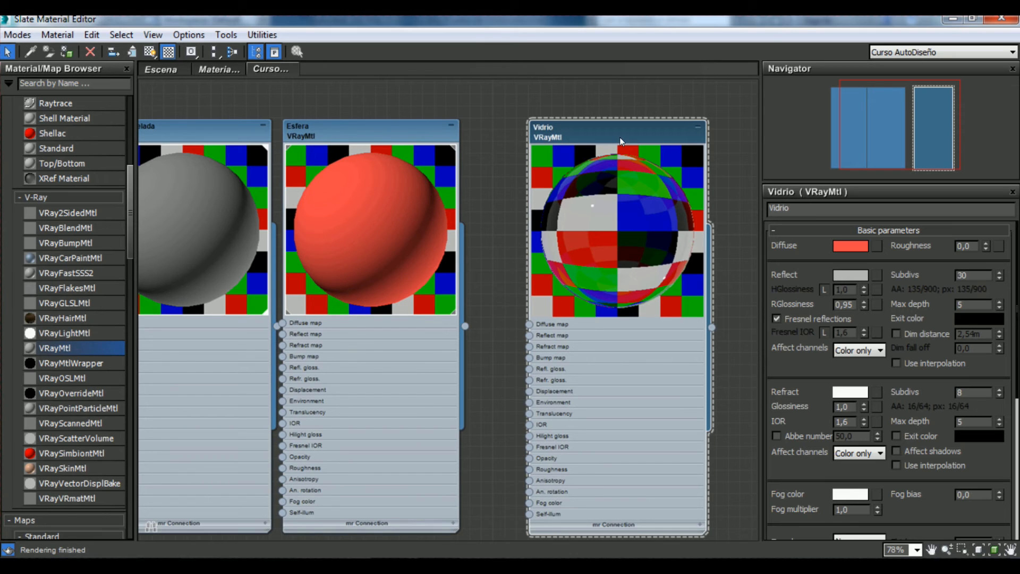
click(168, 52)
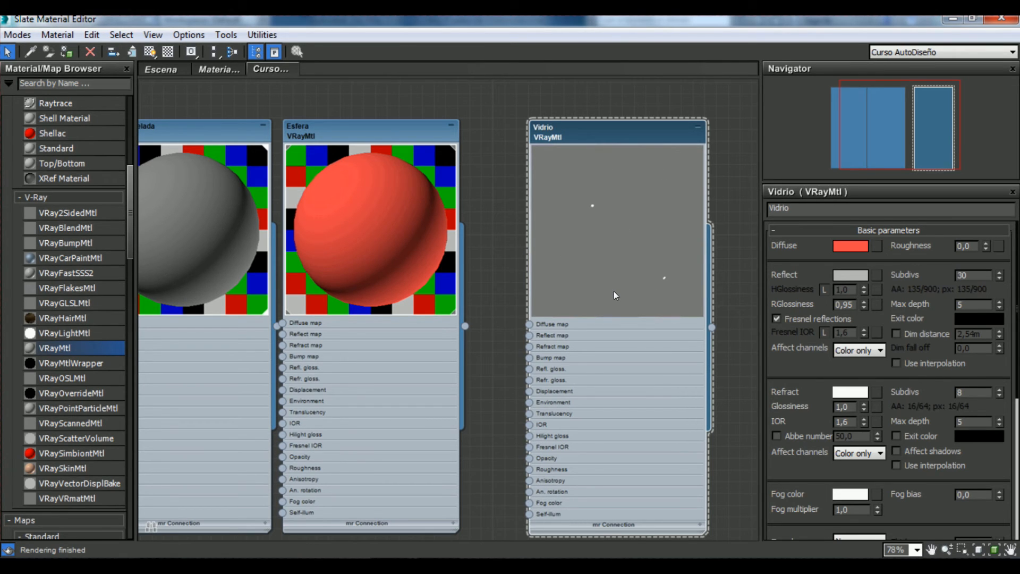
click(168, 52)
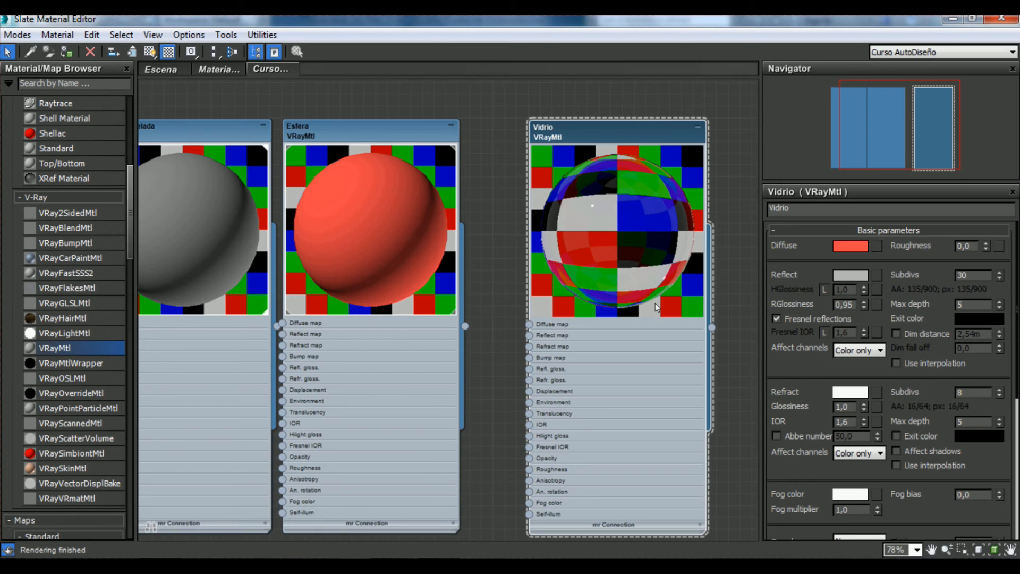
- Try refraction glossiness values of 0,95 and 0,8 on Vidrio, and reduce its refraction subdivisions to 3
double_click(843, 406)
text(0,95)
key(Return)
drag(852, 405, 843, 404)
text(8)
key(Return)
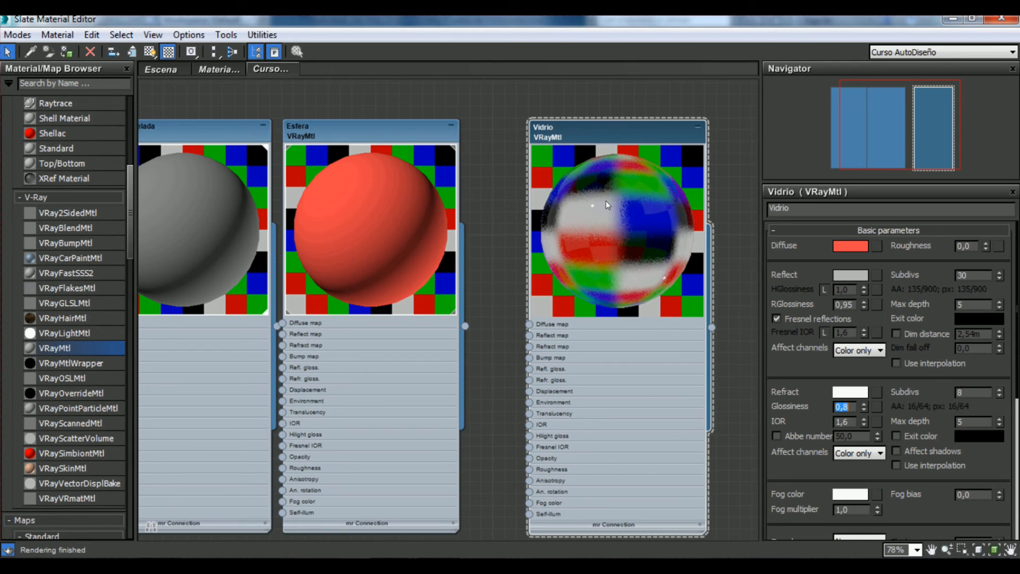
double_click(962, 391)
text(3)
key(Return)
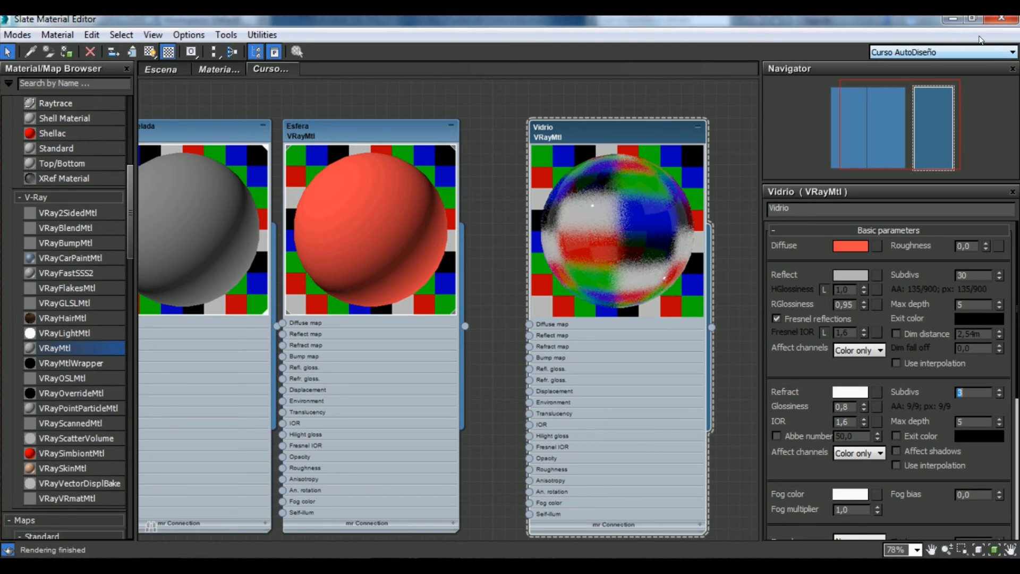
- Shrink the material editor window, select Sphere002 in the camera view and assign the Vidrio material to it
click(972, 18)
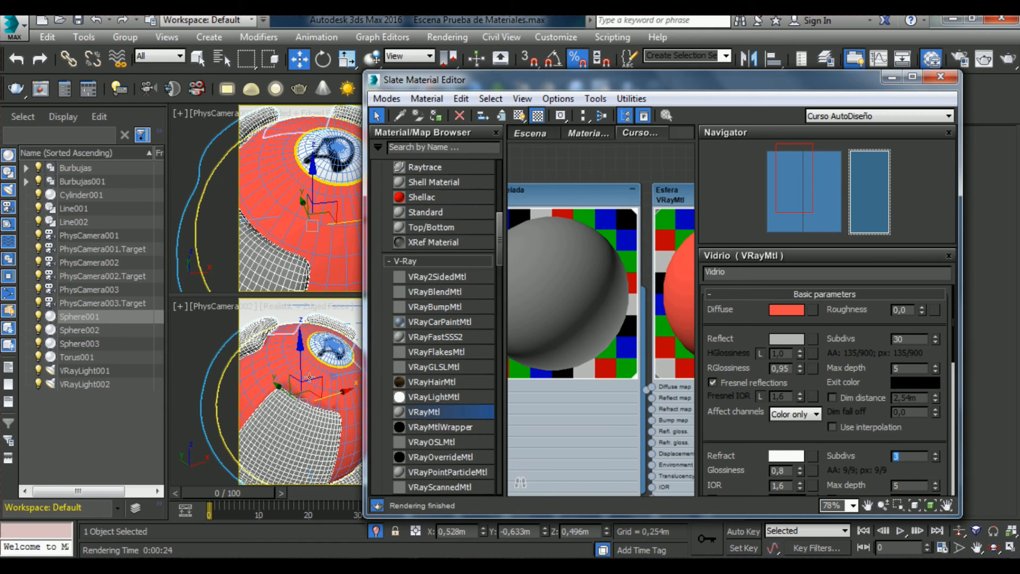
click(309, 377)
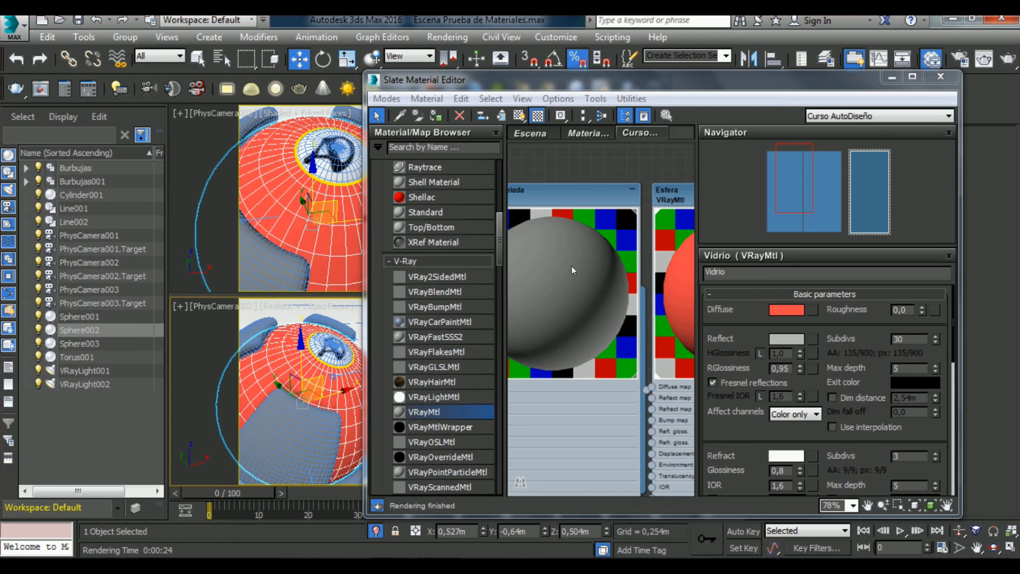
click(860, 167)
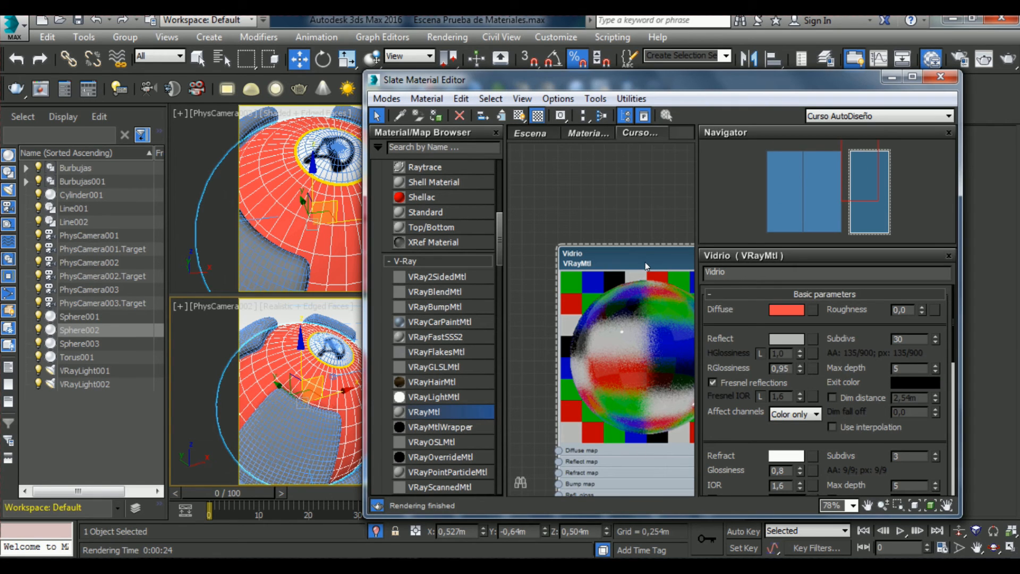
click(436, 115)
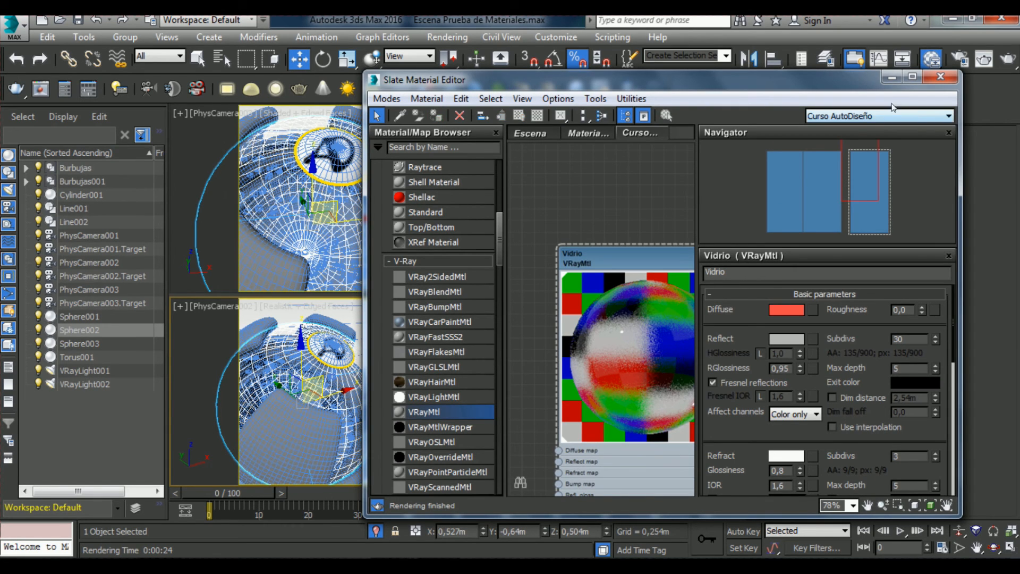
- Render the PhysCamera002 view to check the glass on Sphere002, and close the frame buffer
click(893, 78)
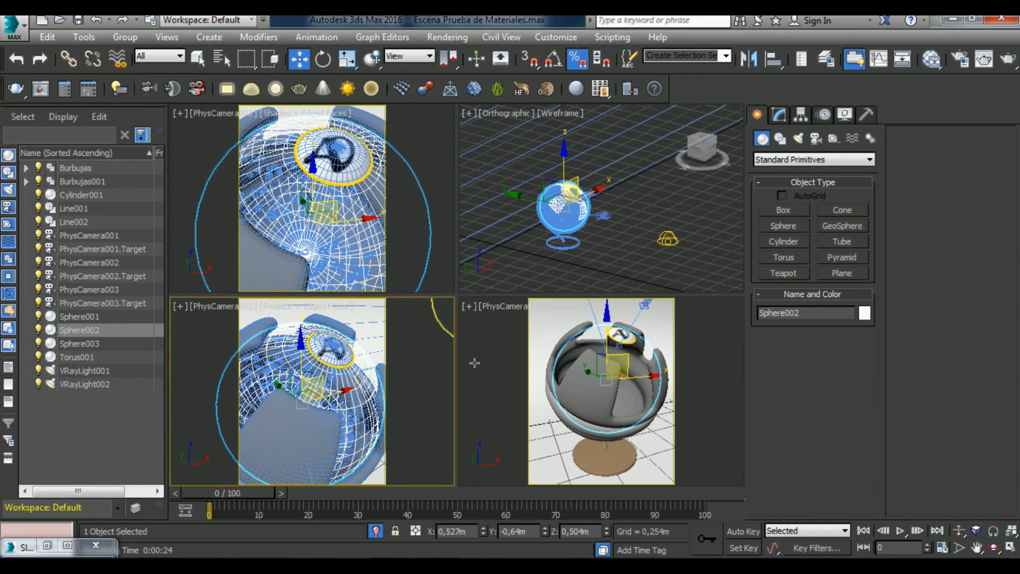
key(shift+q)
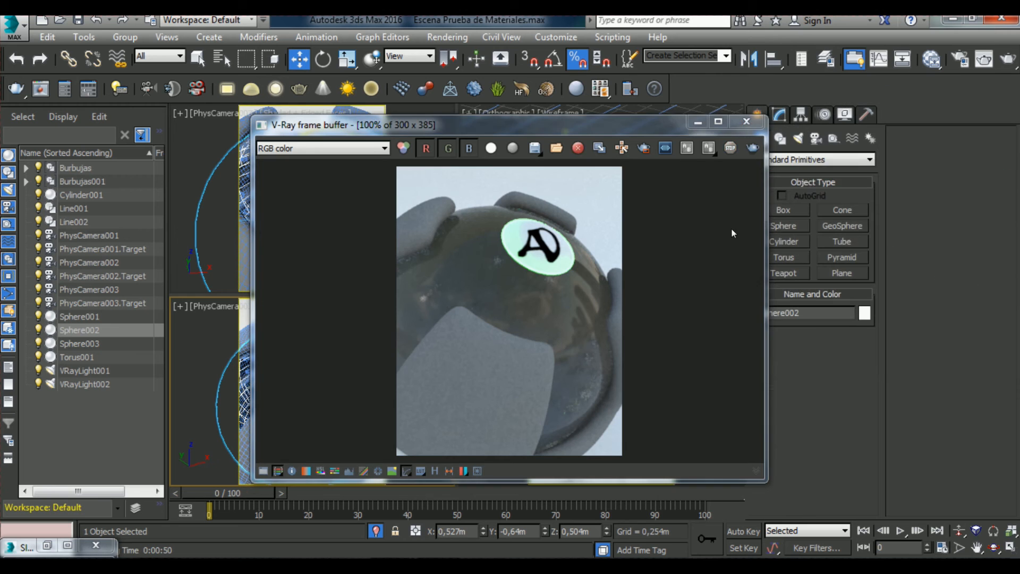
click(746, 123)
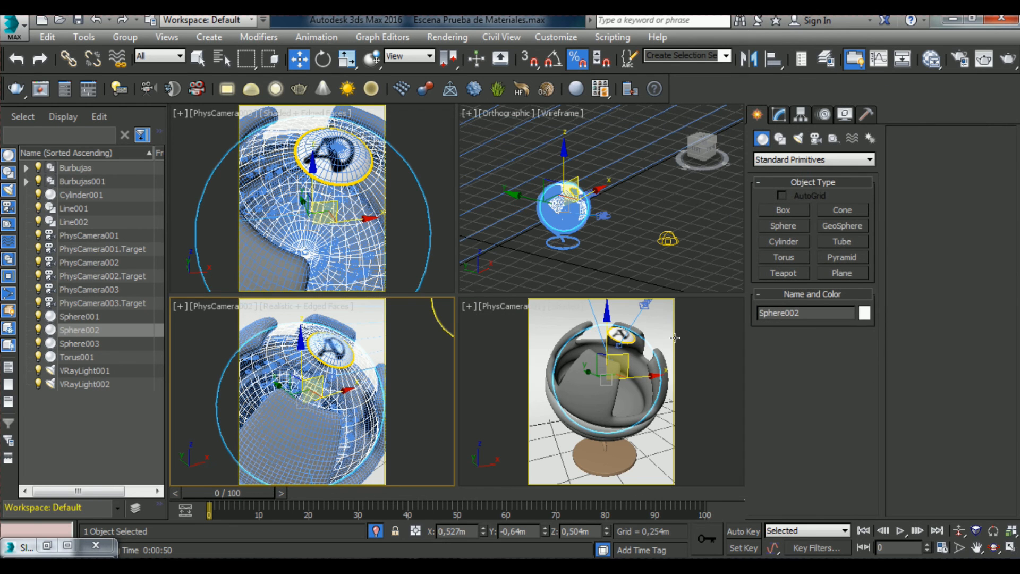
- Set Vidrio's refraction glossiness to 1,0 and its refraction subdivisions to 20
key(m)
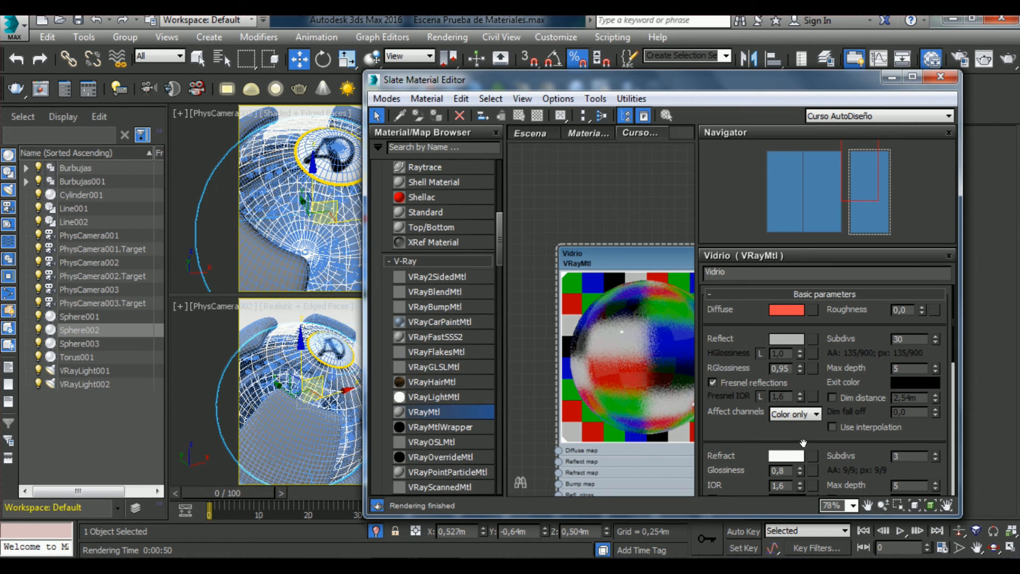
double_click(781, 470)
text(1,0)
key(Return)
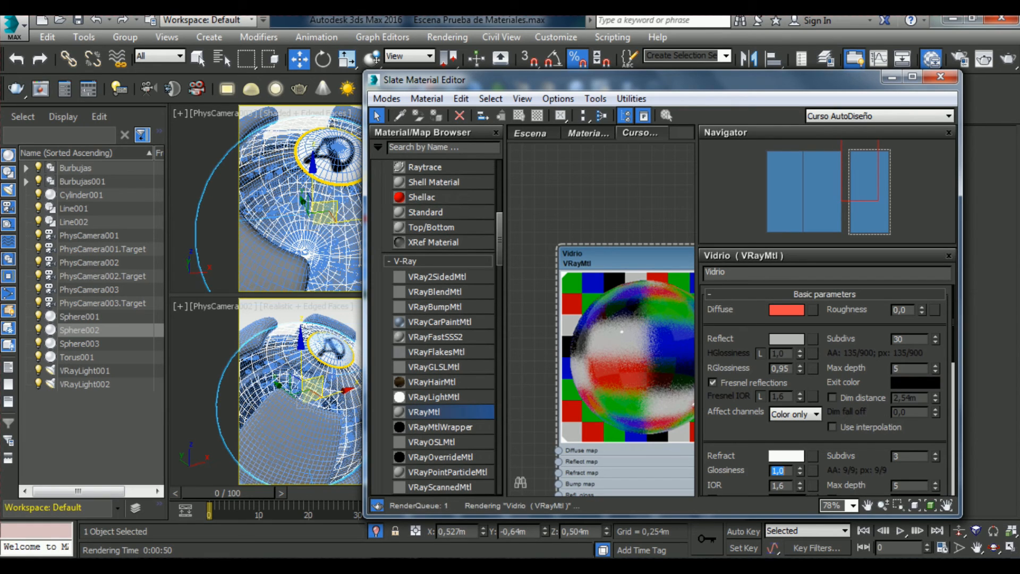
drag(905, 458, 872, 452)
text(20)
key(Return)
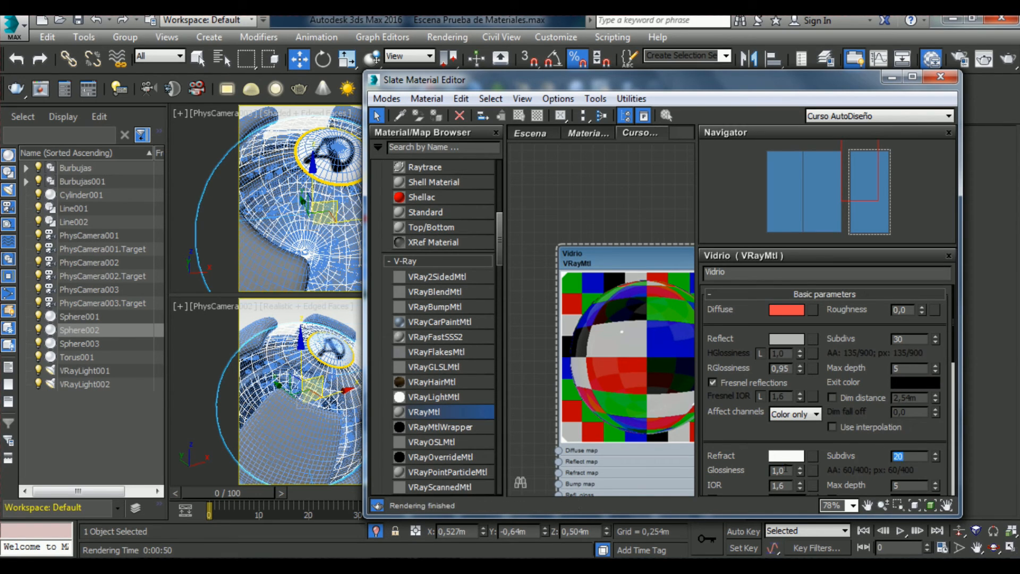
- Select Sphere001 and assign the red Esfera material to it
middle_drag(607, 260, 570, 213)
drag(726, 445, 728, 323)
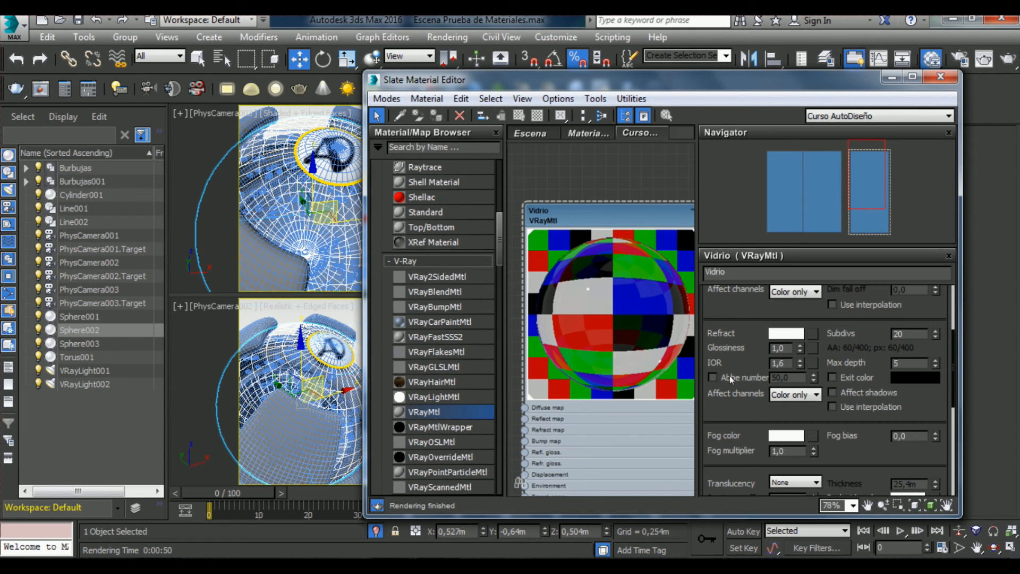
click(884, 81)
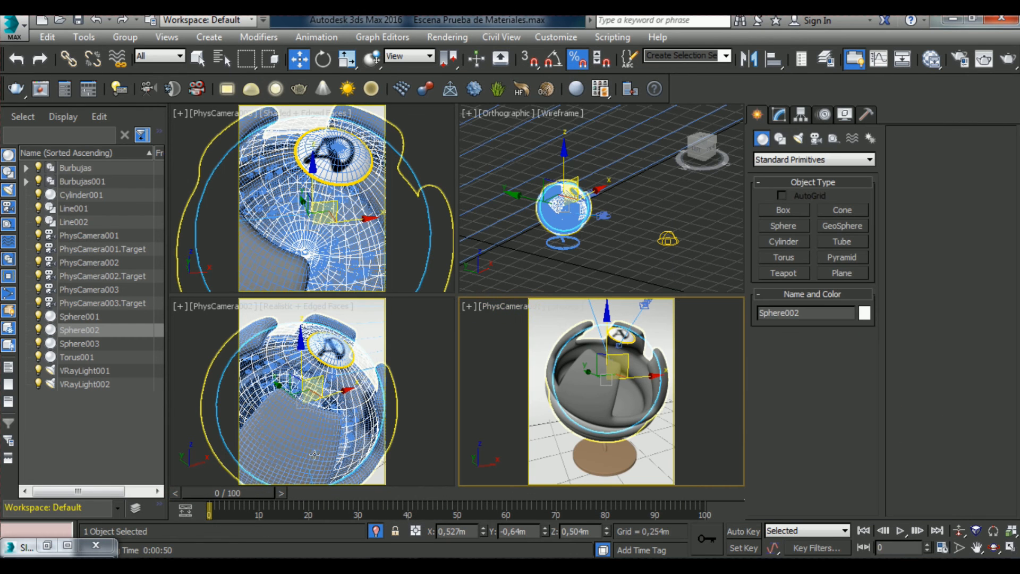
key(m)
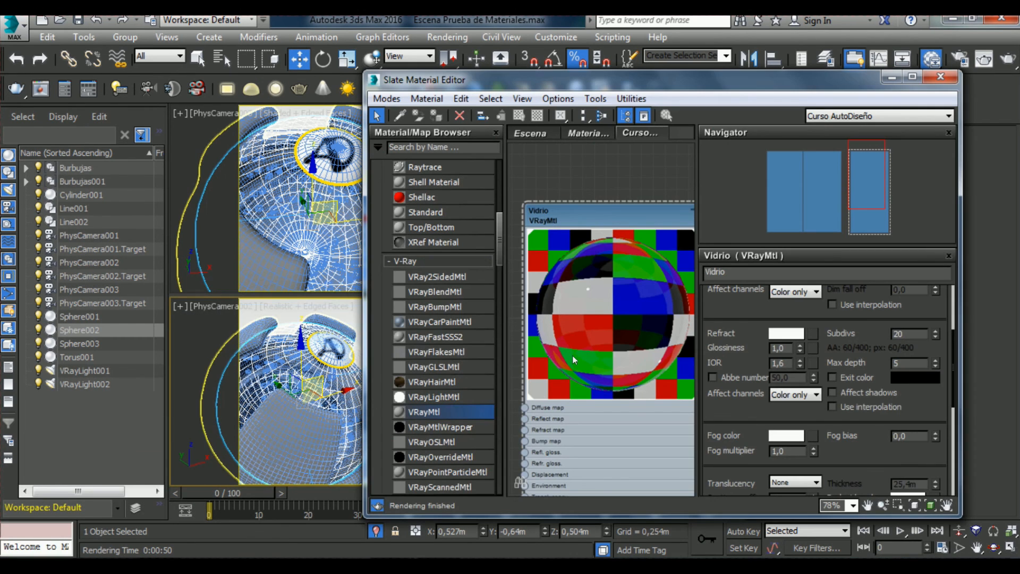
scroll(598, 208, down, 3)
scroll(590, 226, down, 5)
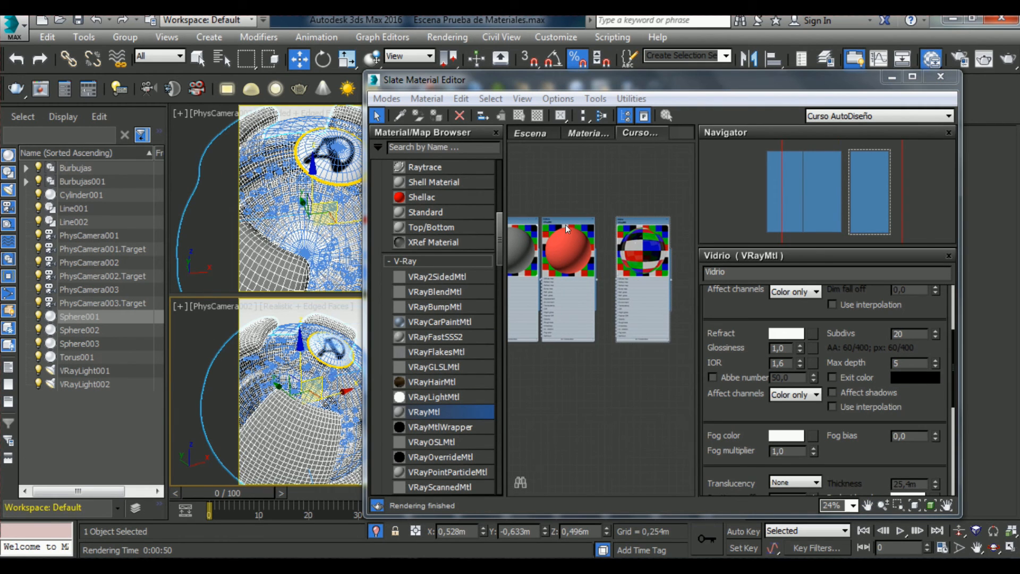
double_click(566, 226)
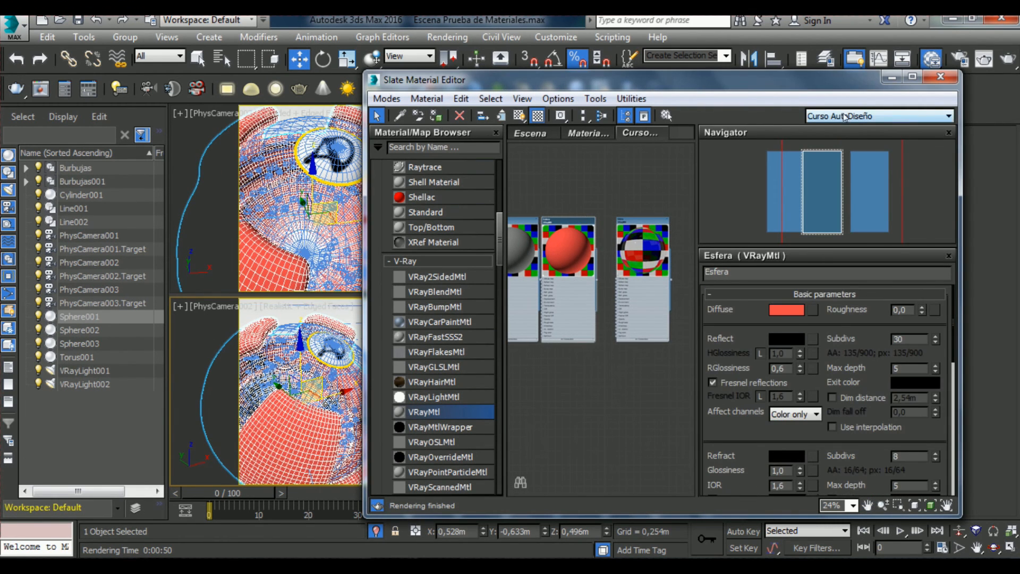
- Render the PhysCamera002 view with both materials, place the frame buffer clear of the viewports and deselect all objects
click(891, 77)
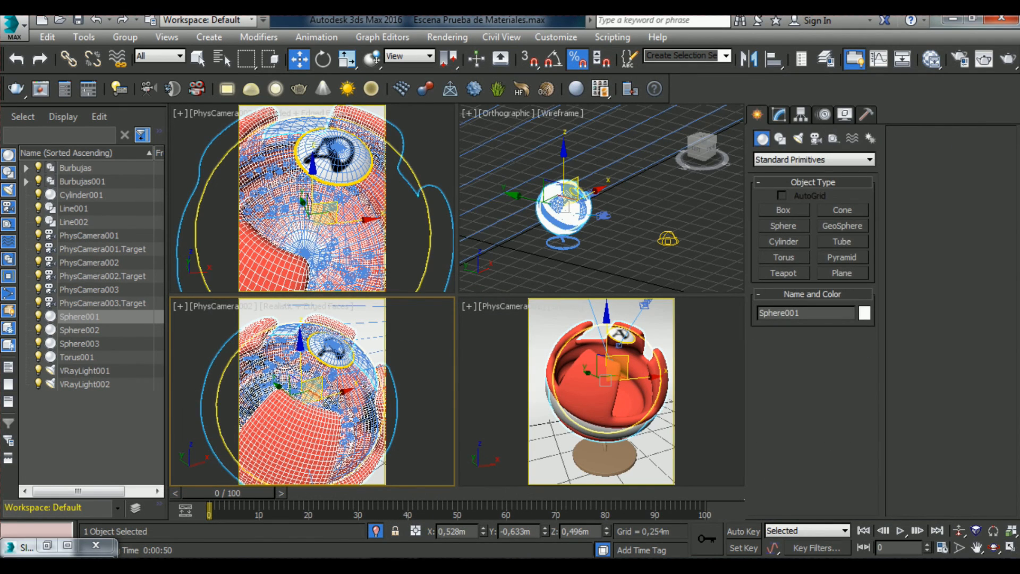
key(shift+q)
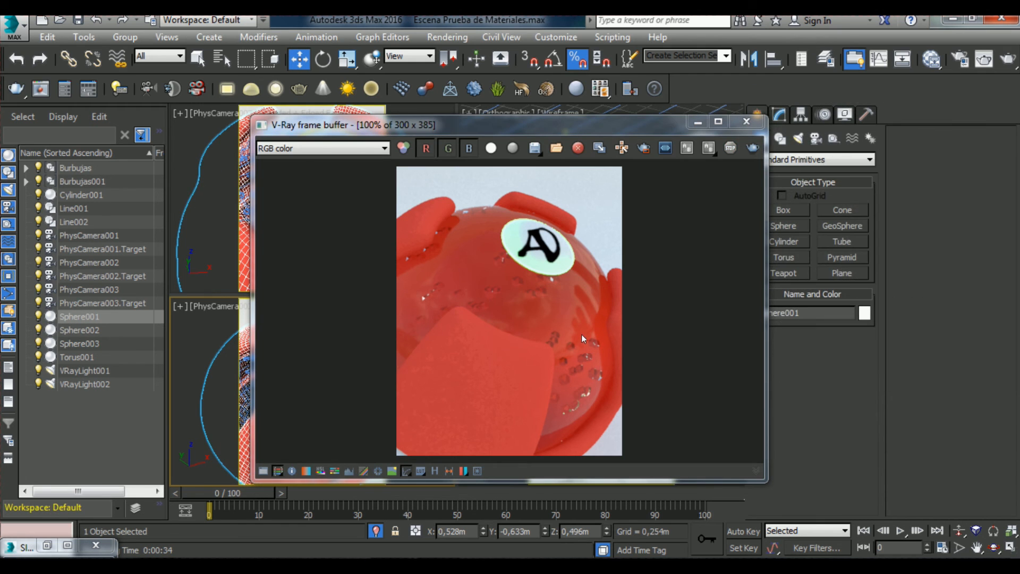
drag(497, 126, 709, 121)
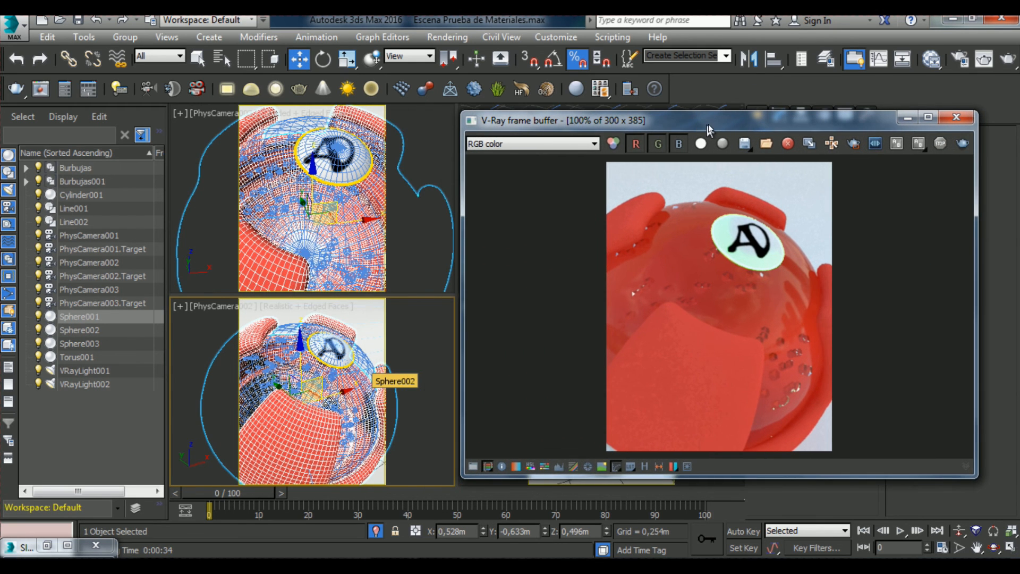
drag(598, 121, 686, 222)
click(503, 263)
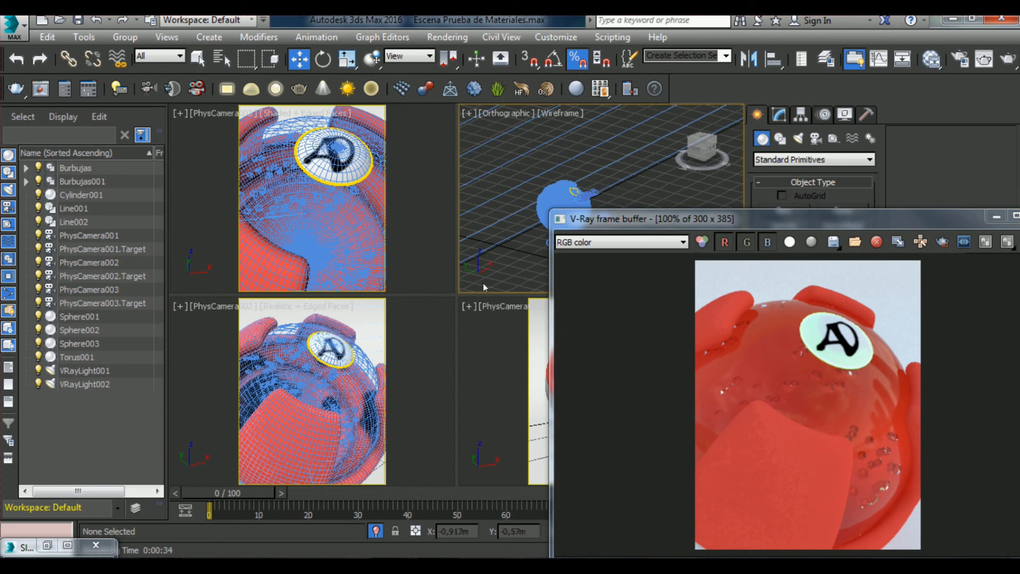
- Inspect the Burbujas and Burbujas001 groups in the scene list, looking through the Hedra objects inside Burbujas
click(75, 168)
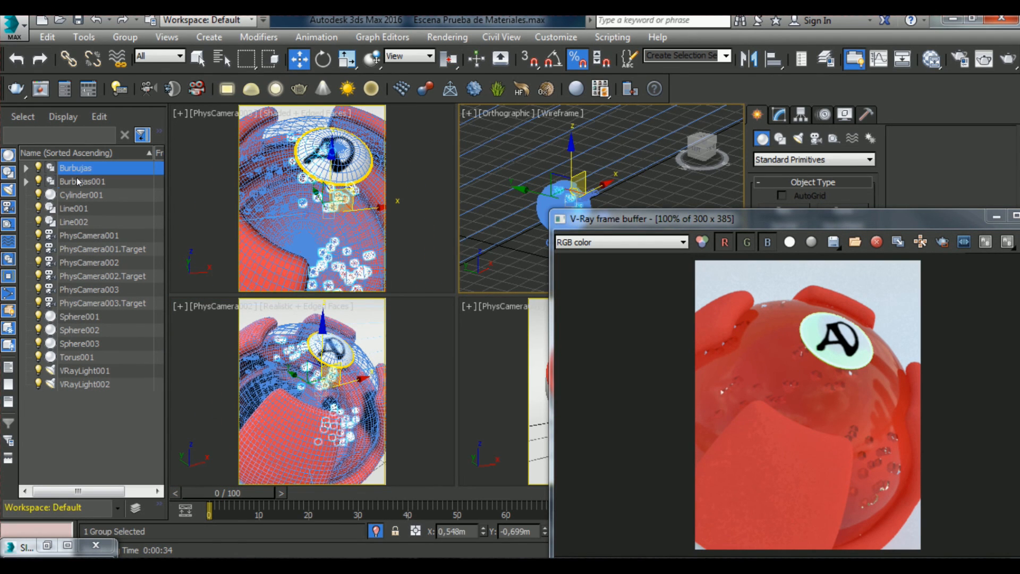
click(79, 181)
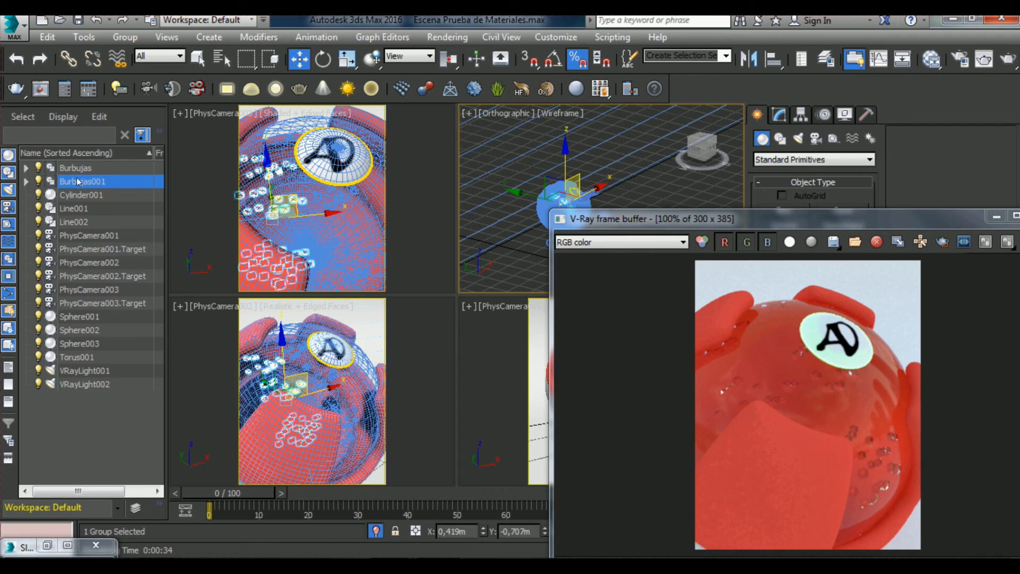
click(25, 168)
click(87, 183)
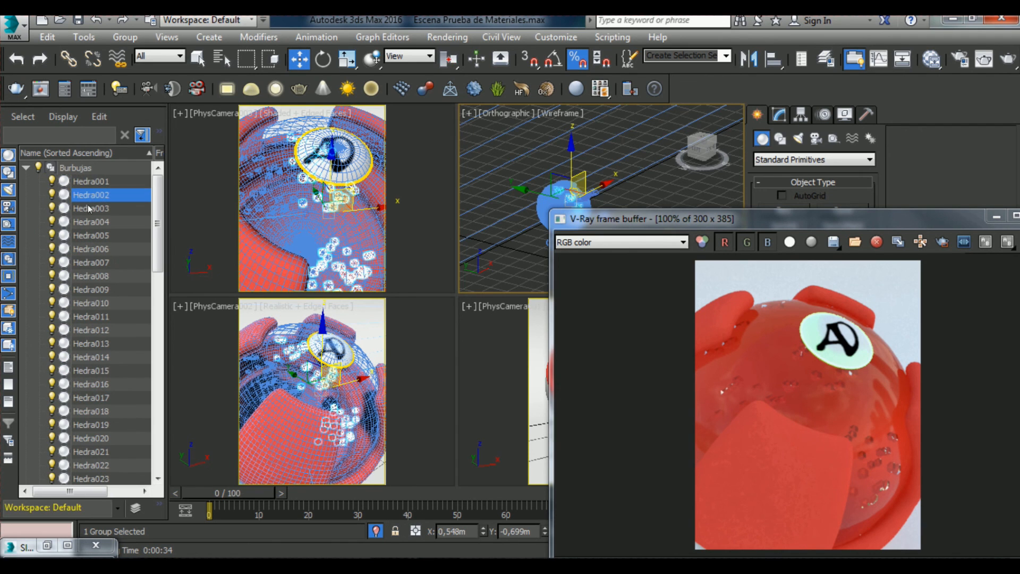
click(90, 262)
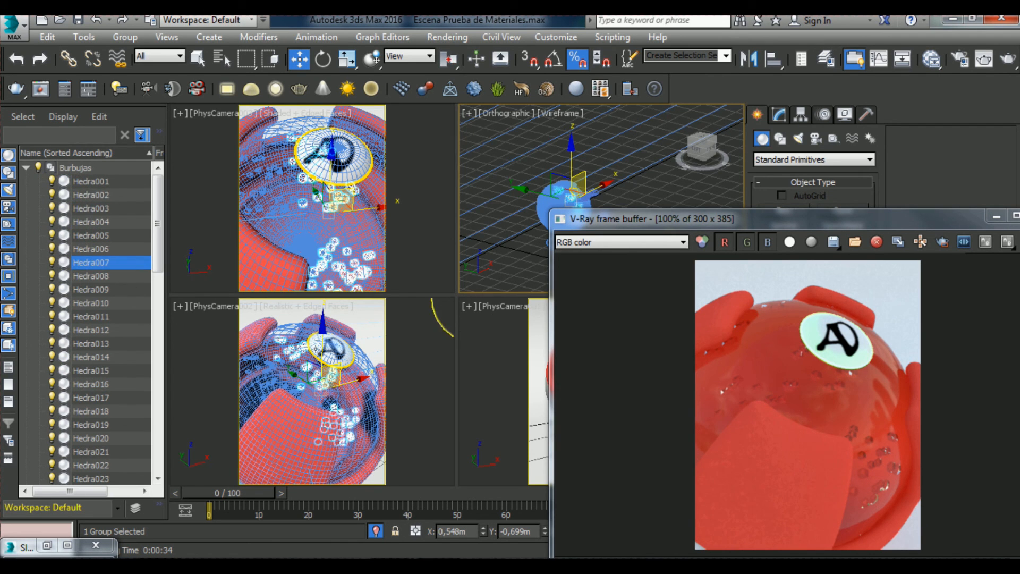
click(26, 167)
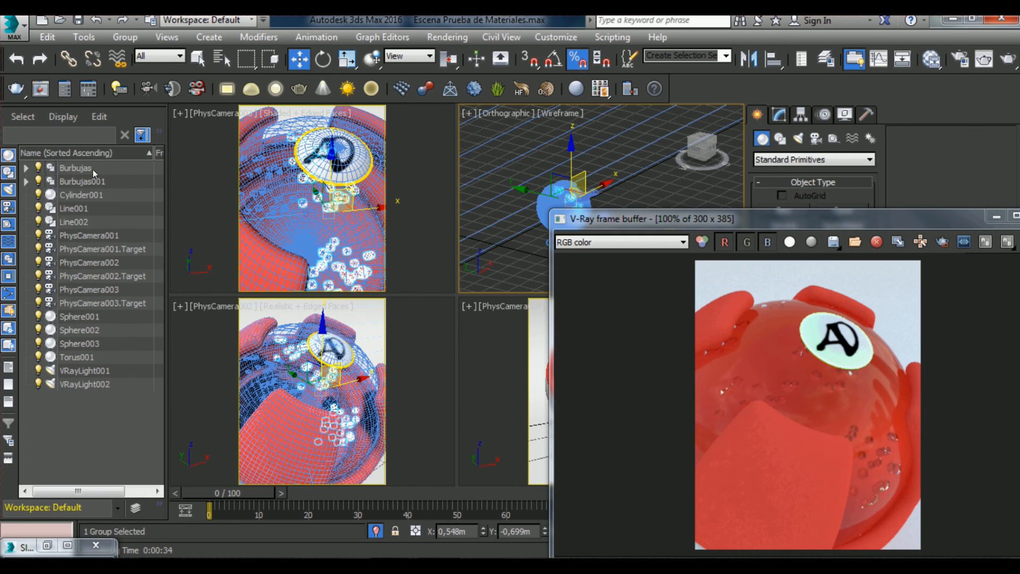
- Select the Burbujas and Burbujas001 groups together and open the Slate Material Editor
drag(753, 218, 623, 103)
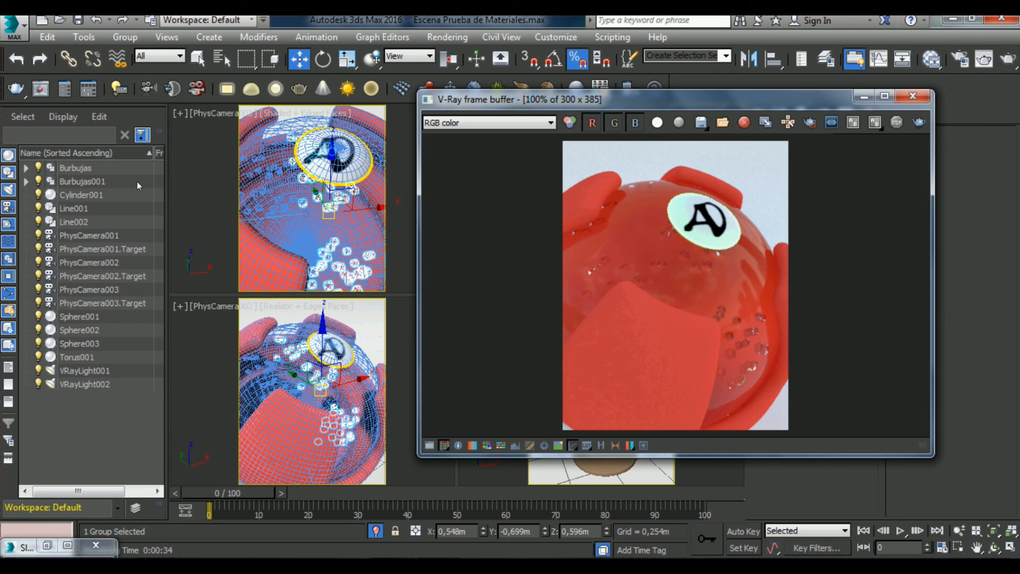
click(76, 169)
ctrl+click(78, 180)
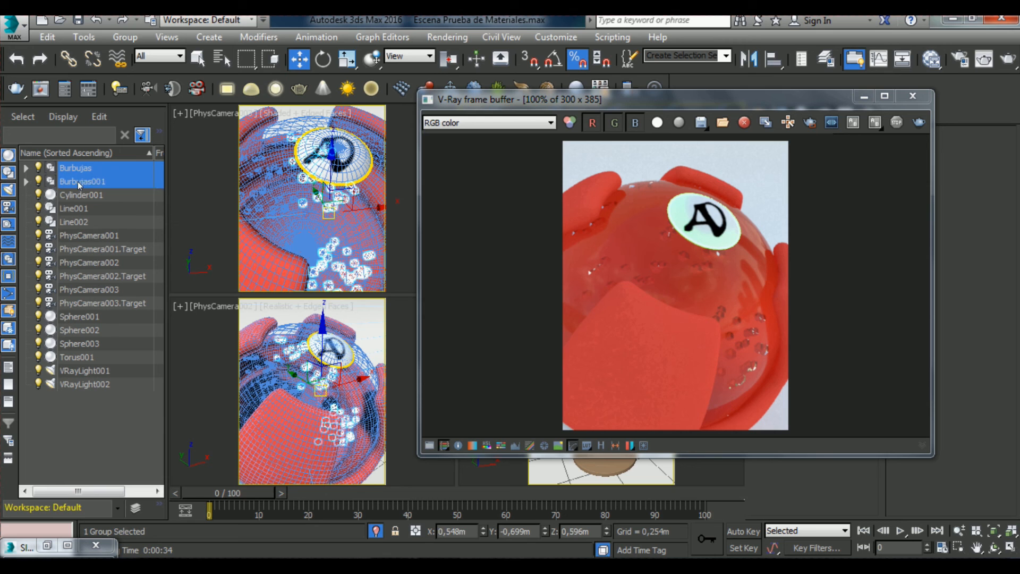
key(m)
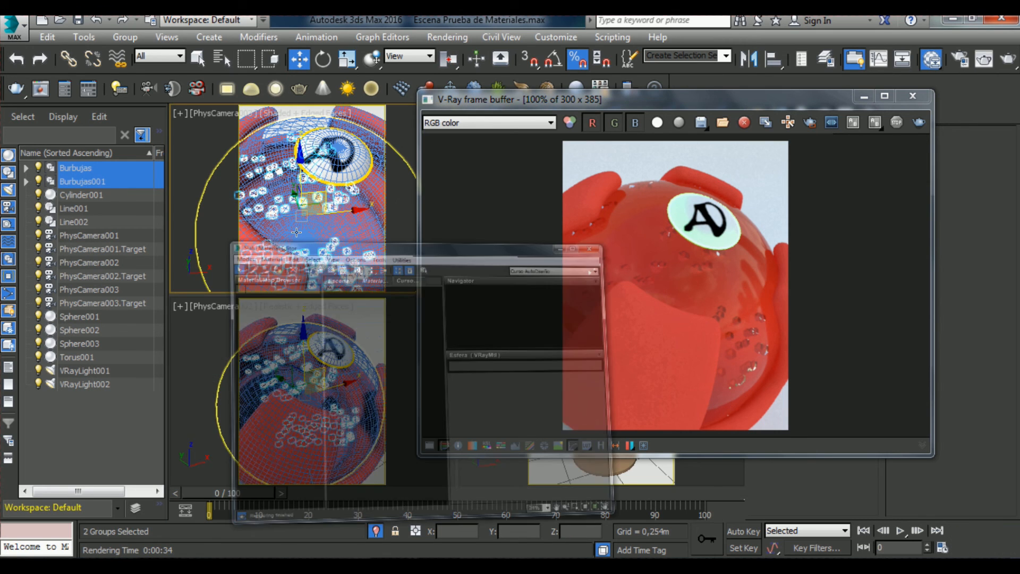
- Duplicate the red Esfera material node below the original and set the copy's diffuse color to a saturated blue
shift+drag(572, 219, 577, 357)
double_click(578, 351)
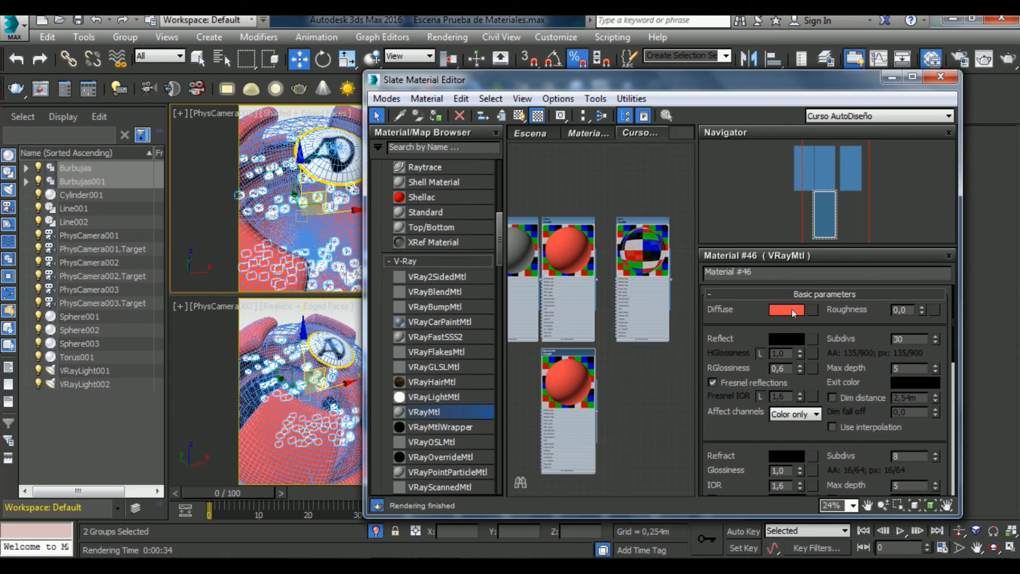
click(791, 309)
click(381, 149)
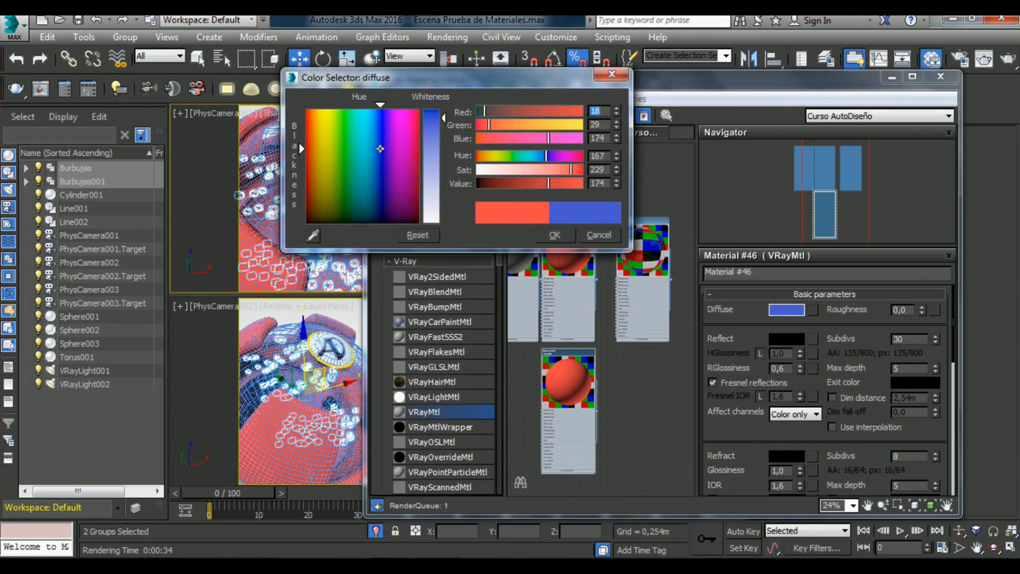
drag(380, 149, 381, 138)
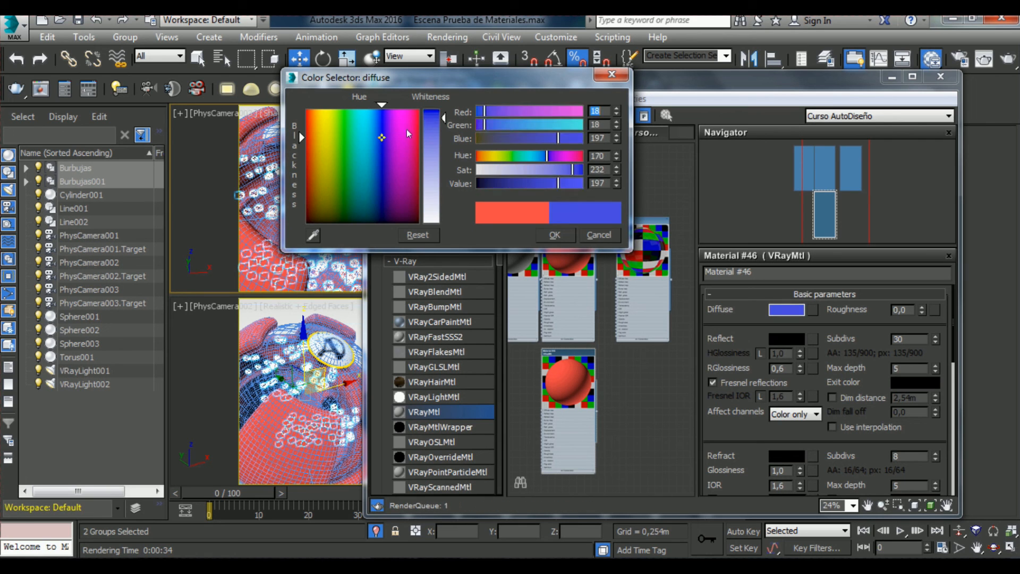
drag(443, 118, 443, 109)
click(563, 232)
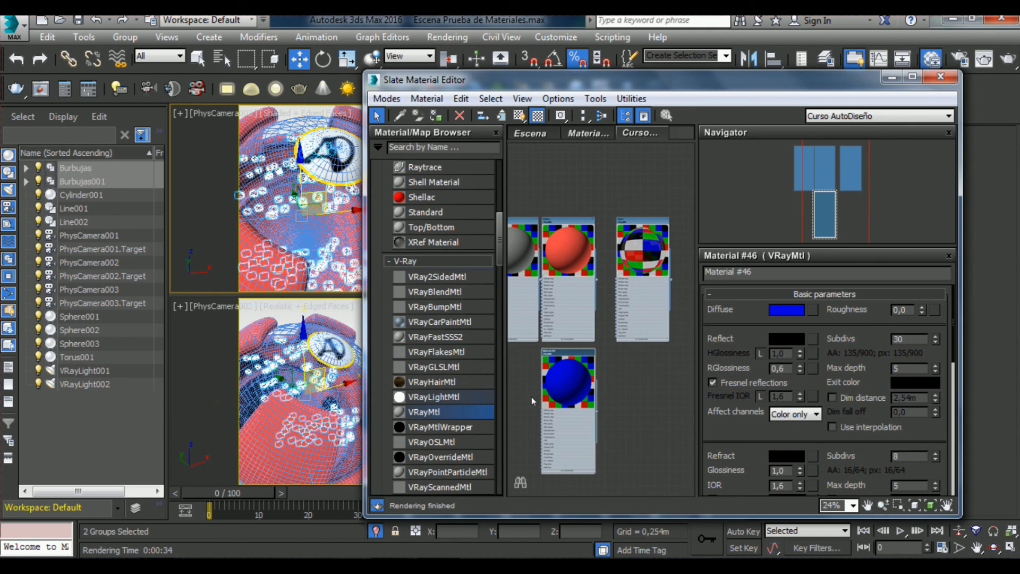
- Assign the blue material to both Burbujas groups with shaded viewport display, and test render the PhysCamera002 view
click(519, 115)
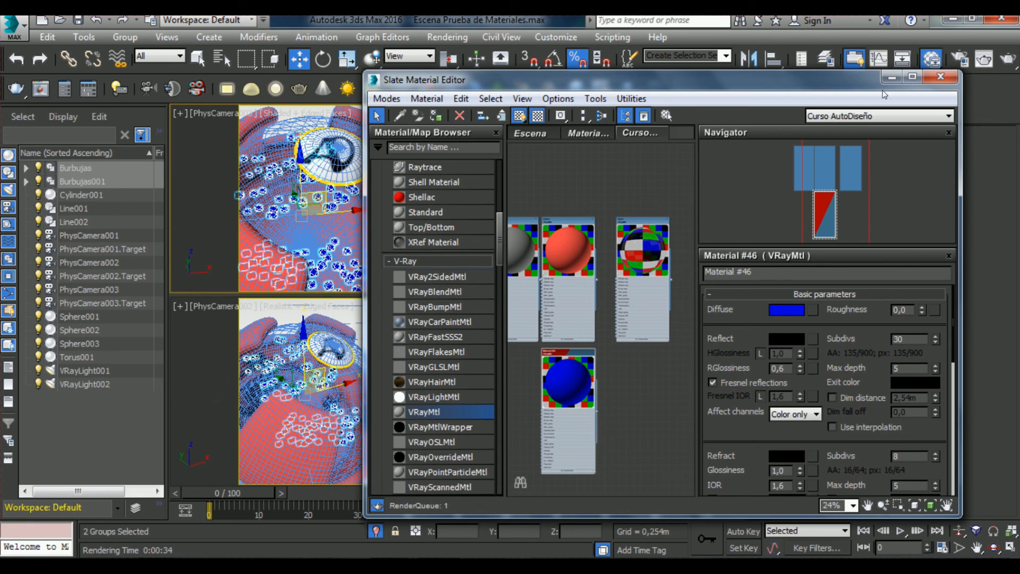
click(939, 77)
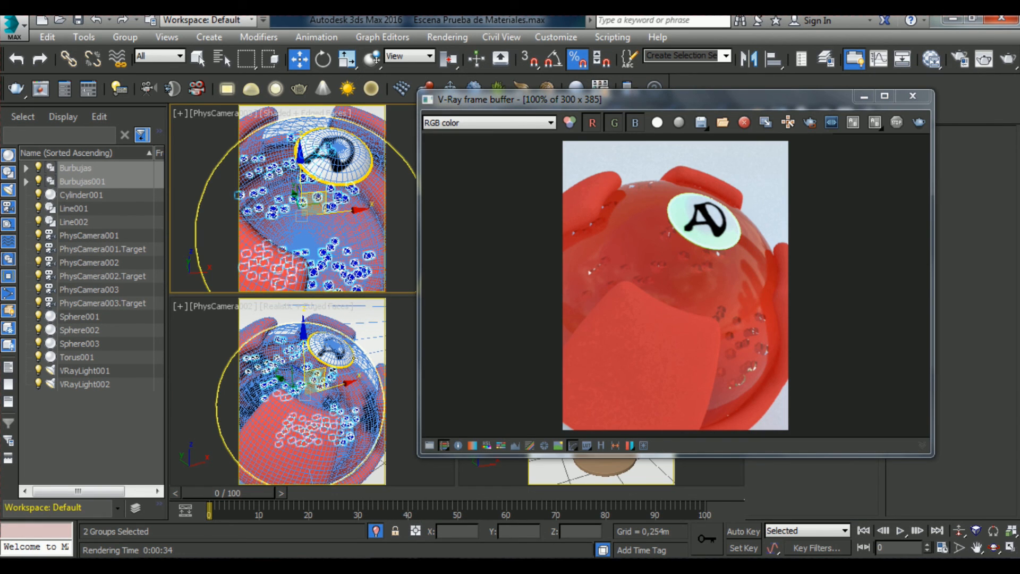
key(shift+q)
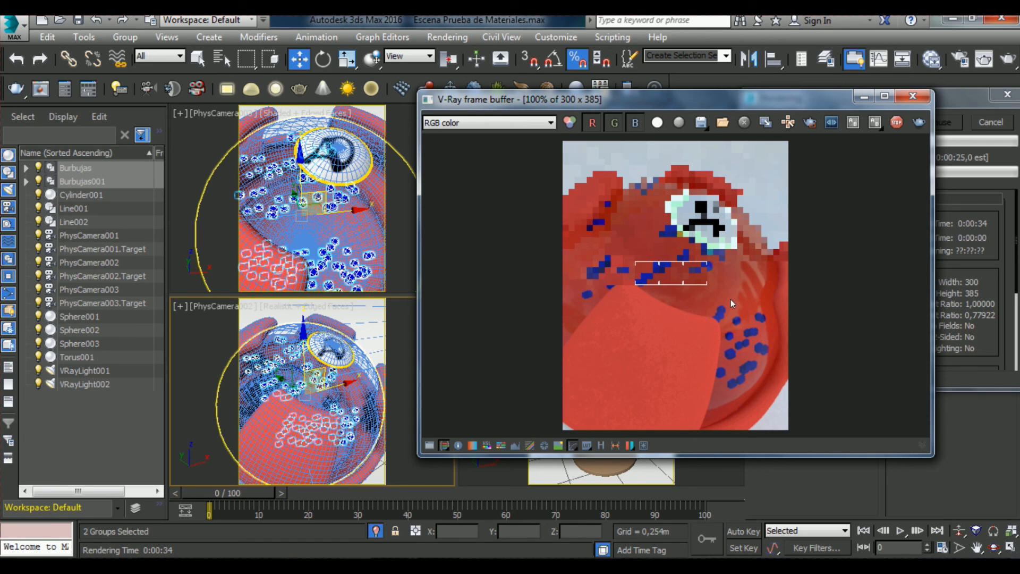
click(912, 96)
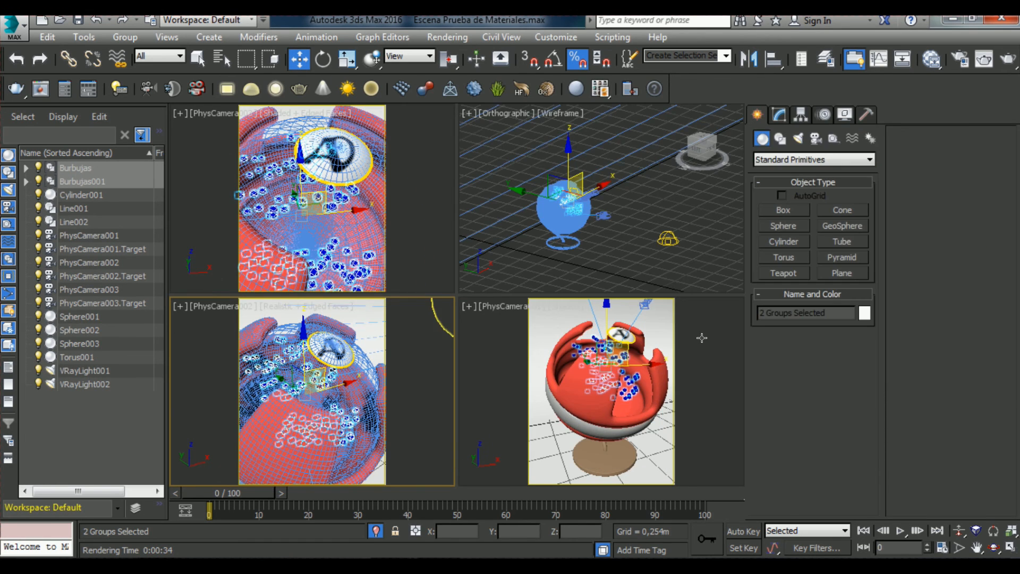
- Maximize the Slate Material Editor and move the Vidrio node farther from the Esfera node
key(m)
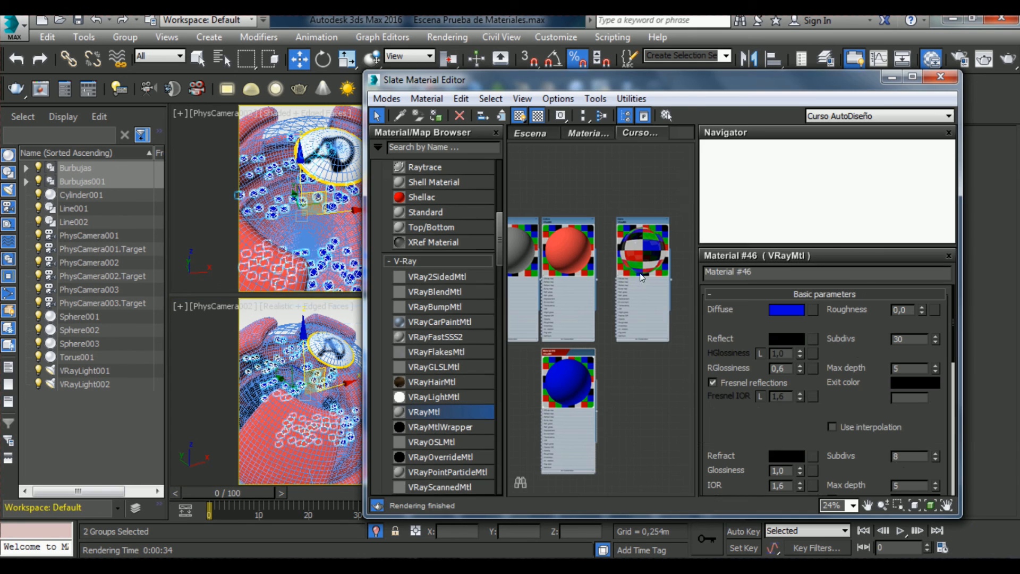
click(912, 76)
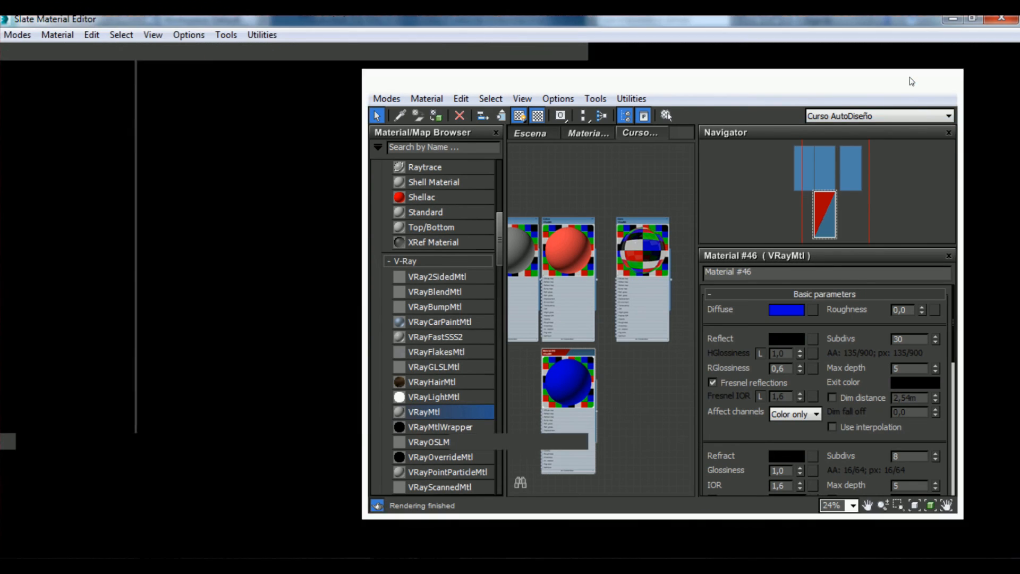
scroll(584, 176, up, 5)
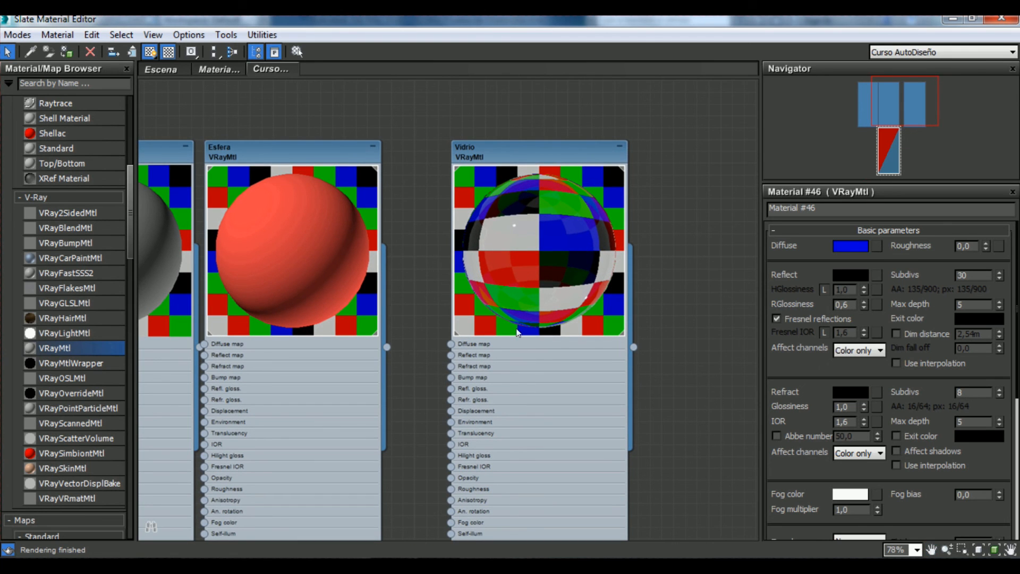
drag(622, 154, 700, 124)
drag(700, 124, 701, 119)
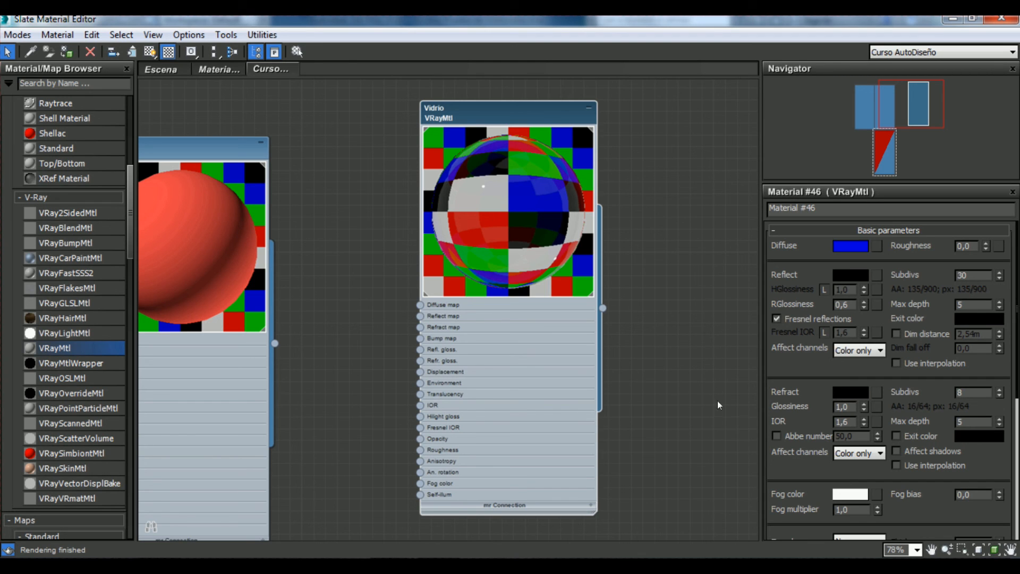
- Set the Vidrio material's refraction IOR to 1,52
drag(848, 422, 842, 422)
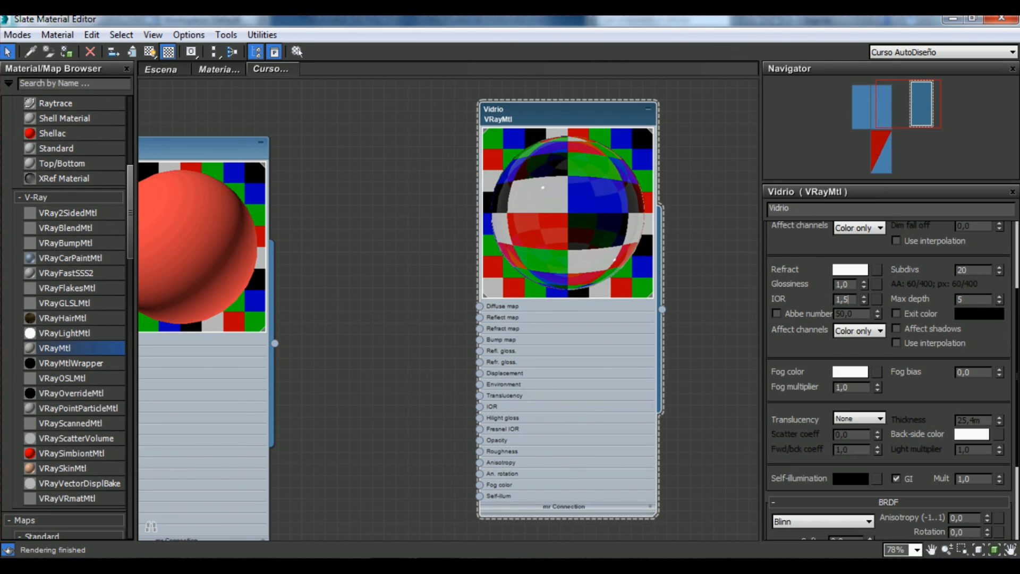
text(2)
key(Return)
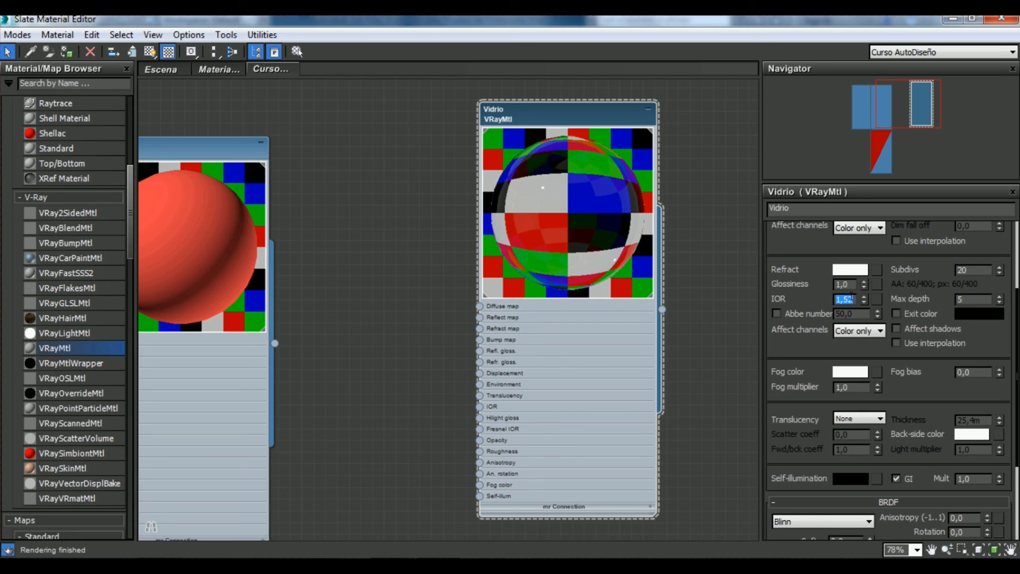
- Set the Vidrio material's refraction IOR to 1,333
text(1,333)
key(Return)
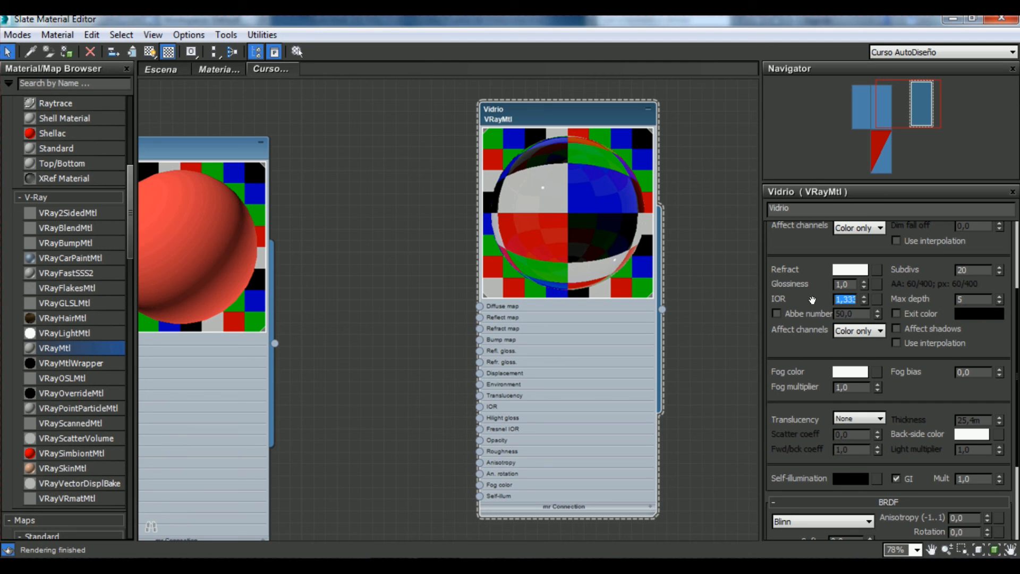
- Arrange the Vidrio node and the blue material node in one row beside the Esfera node
drag(810, 293, 806, 221)
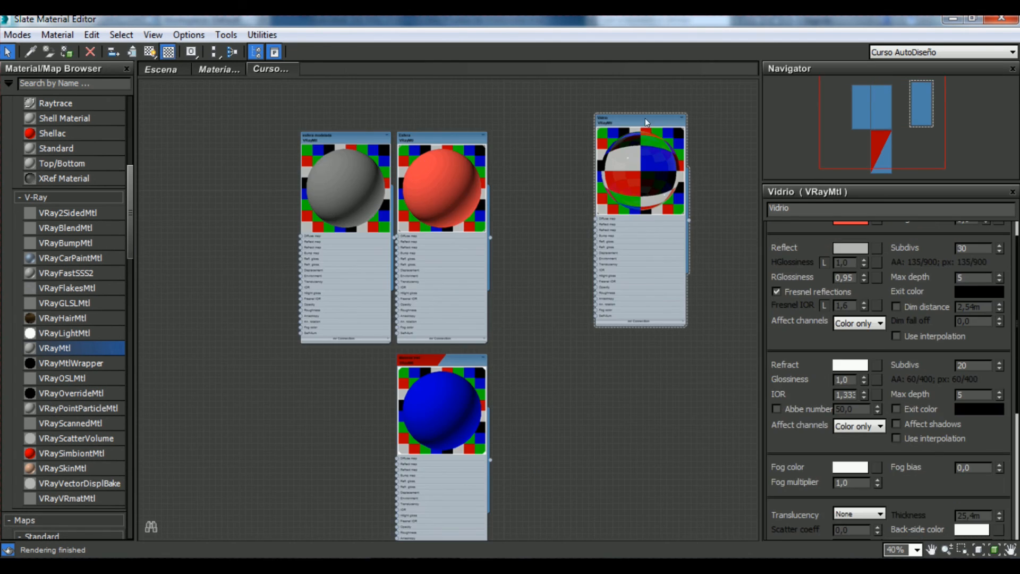
drag(645, 119, 566, 144)
drag(460, 402, 690, 145)
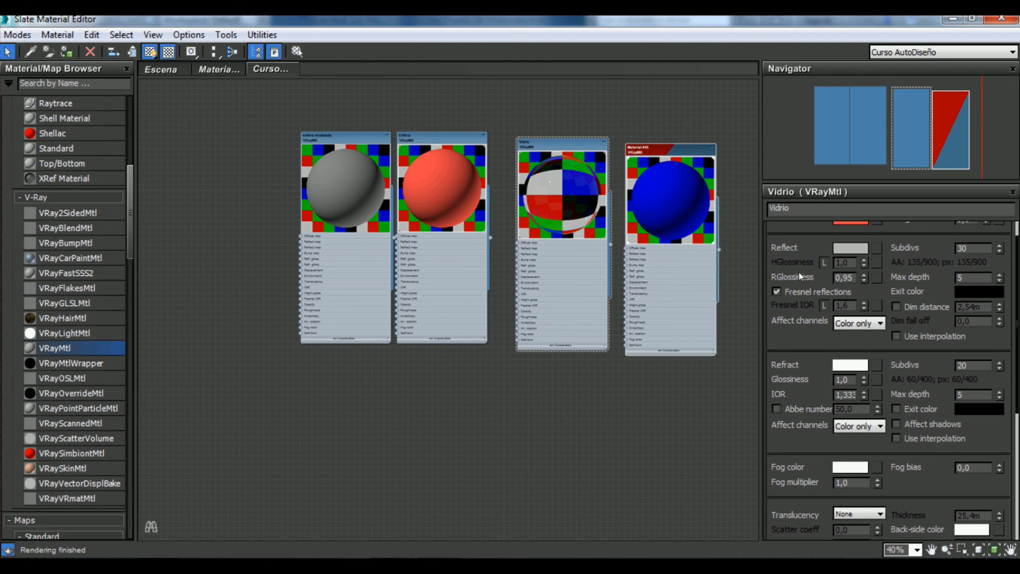
drag(798, 272, 798, 298)
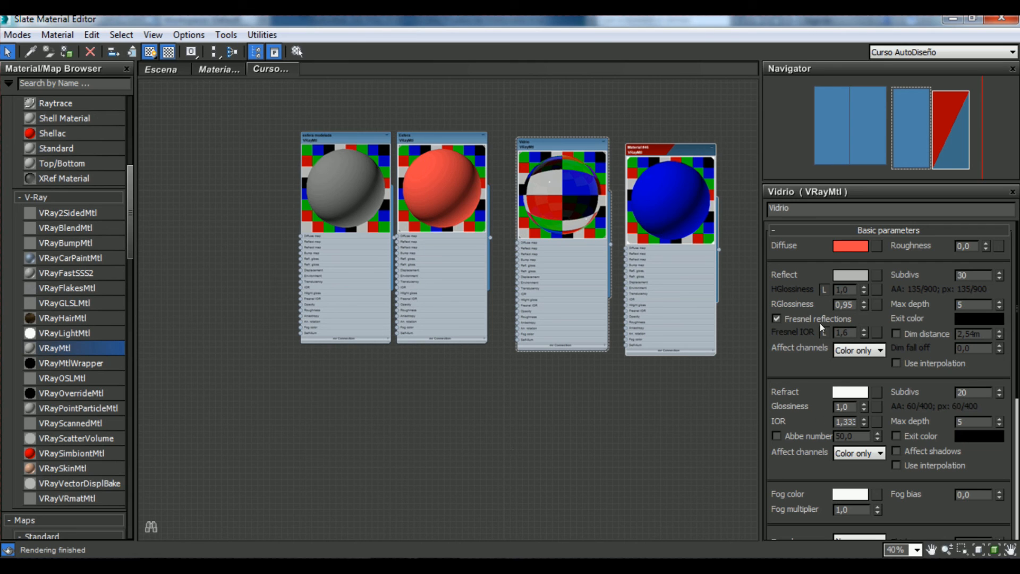
scroll(310, 265, up, 6)
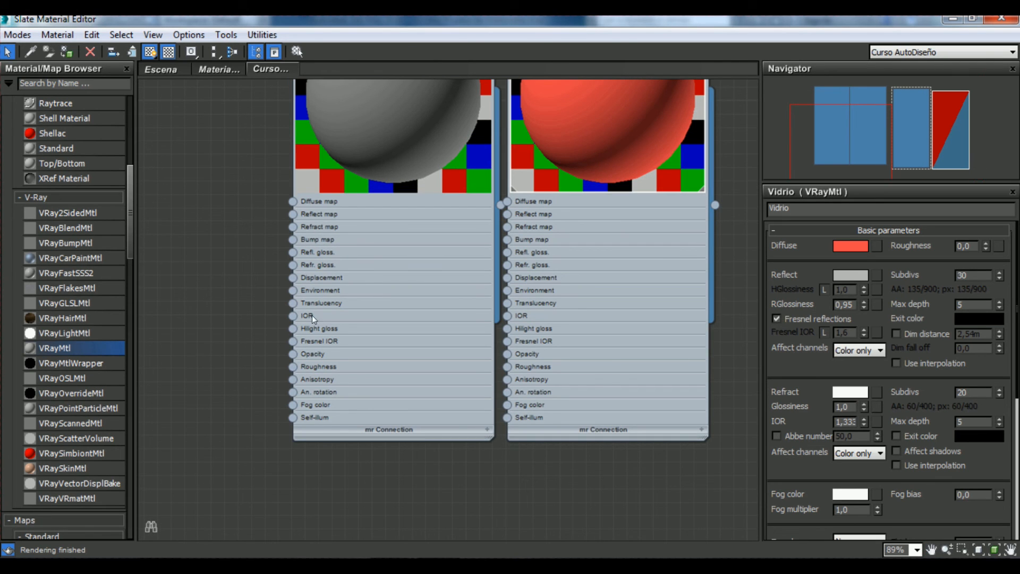
scroll(406, 298, down, 5)
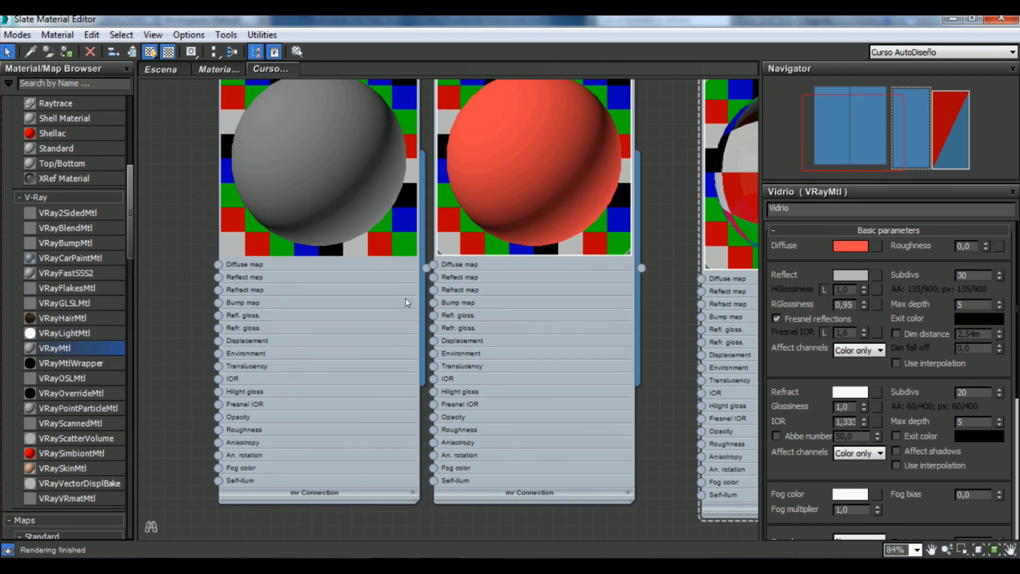
middle_drag(590, 320, 474, 292)
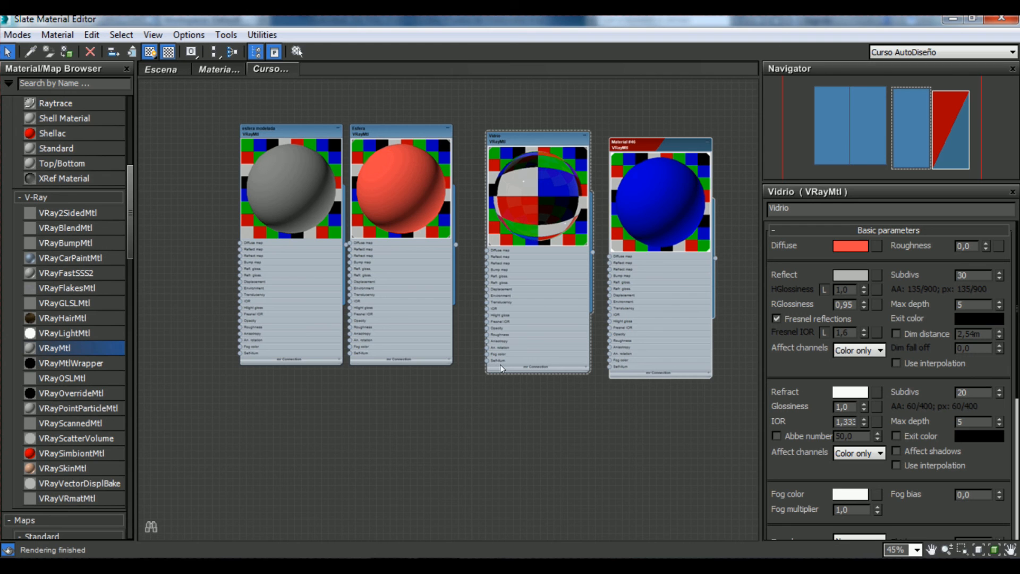